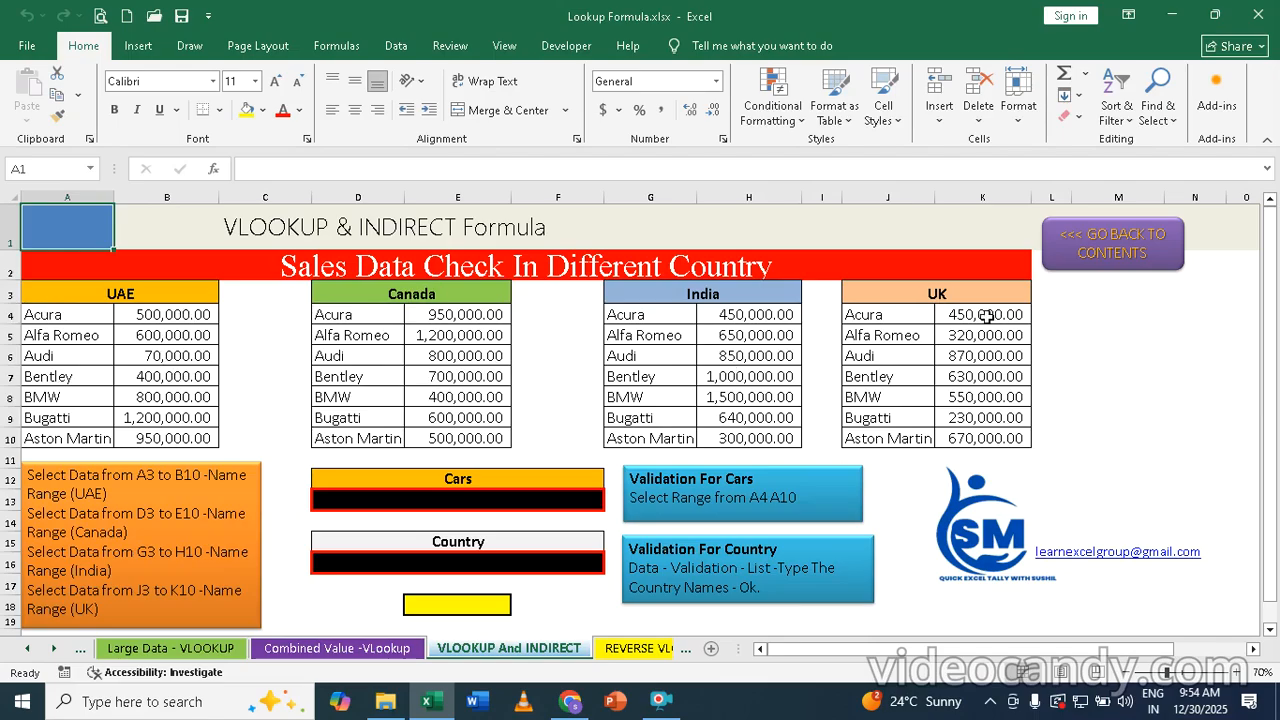
left_click(472, 501)
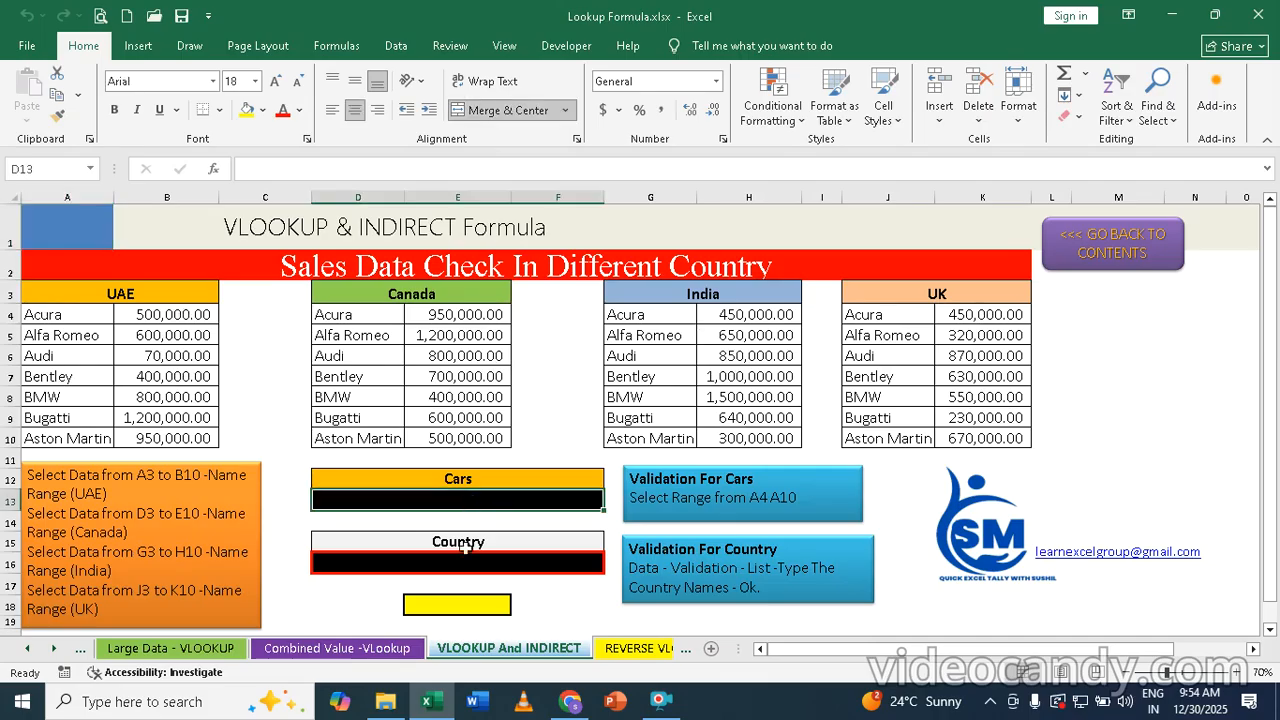
left_click(465, 564)
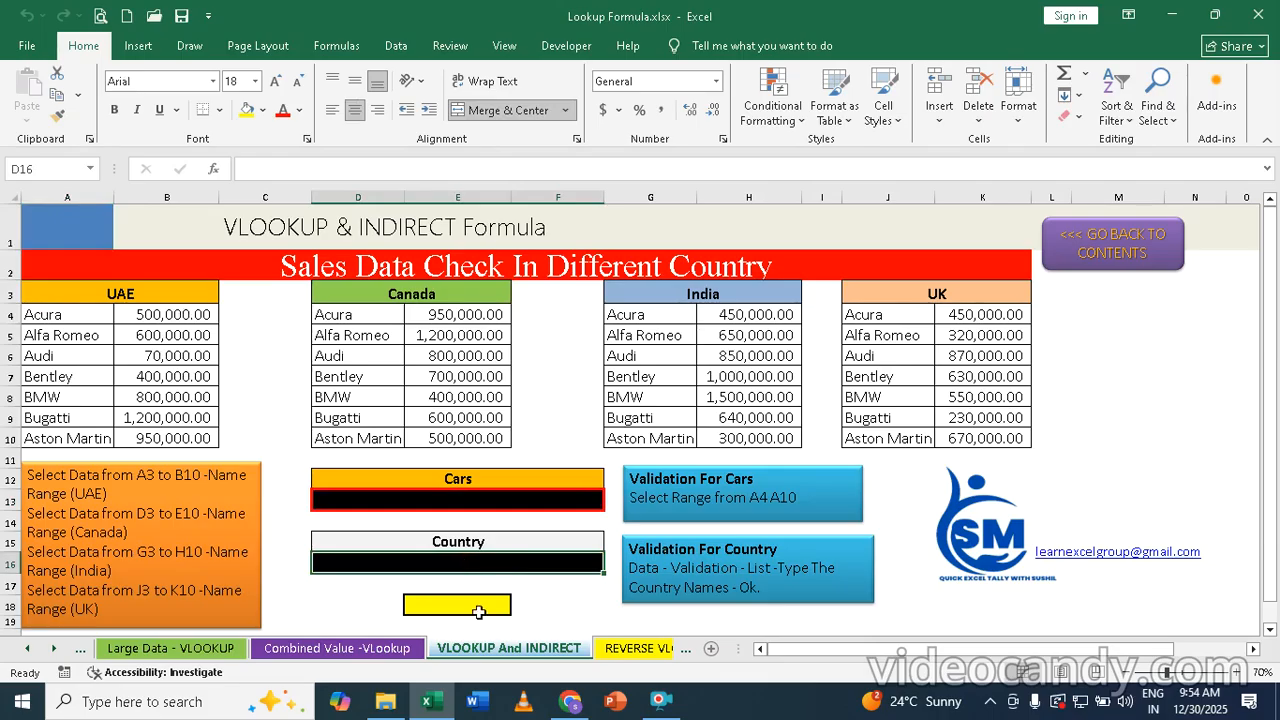
scroll(462, 615, "down", 2)
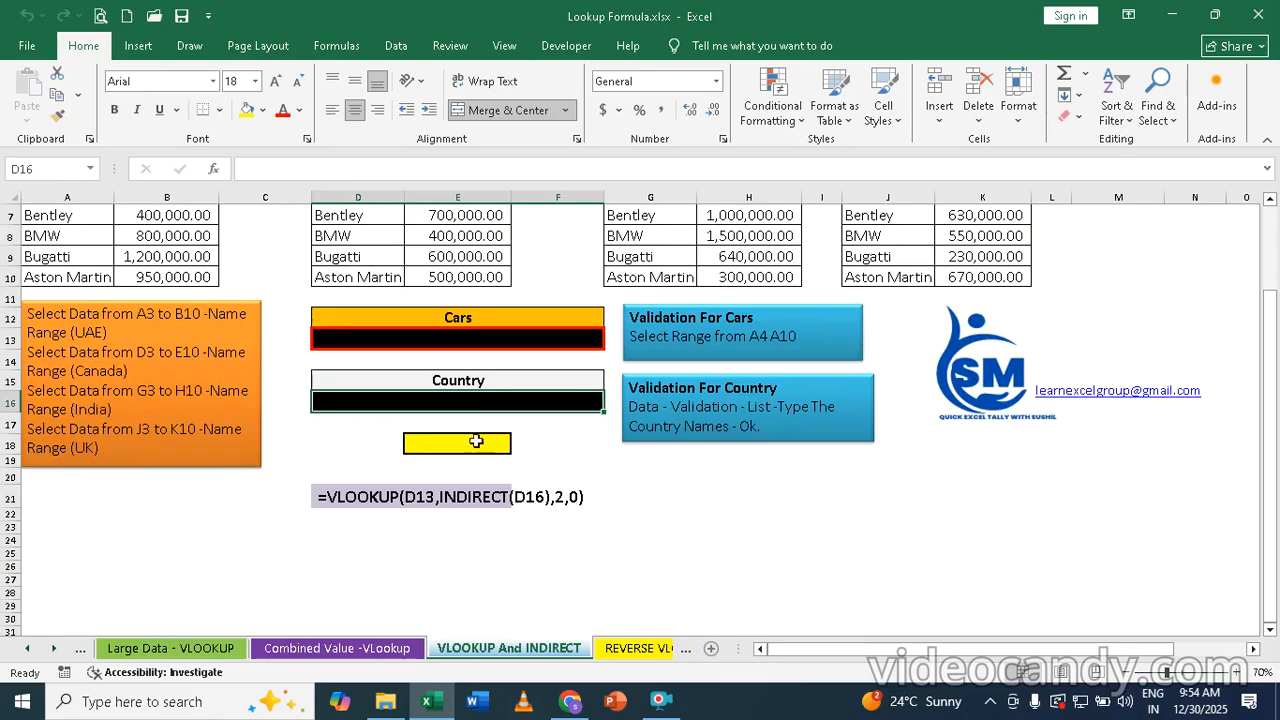
scroll(460, 447, "down", 1)
scroll(460, 447, "up", 3)
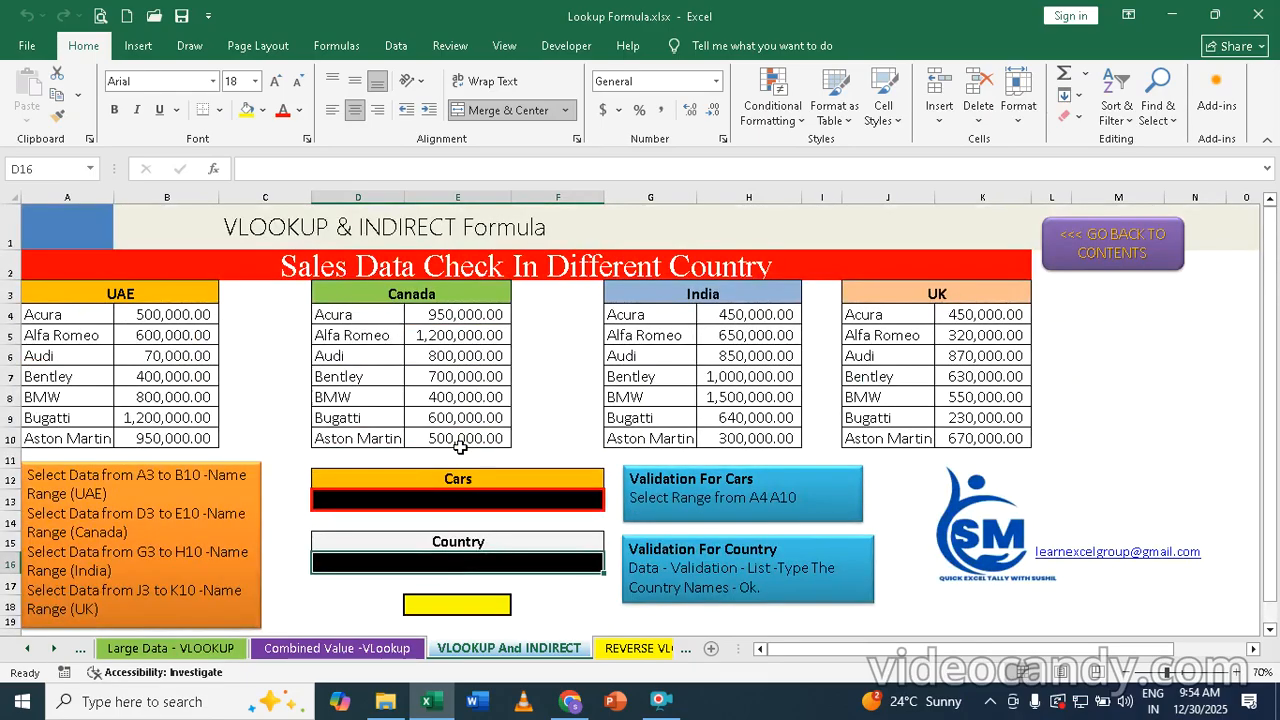
Step: Add list data validation to the Cars input cell D13, using the car names in A4:A10 as the source
left_click(458, 500)
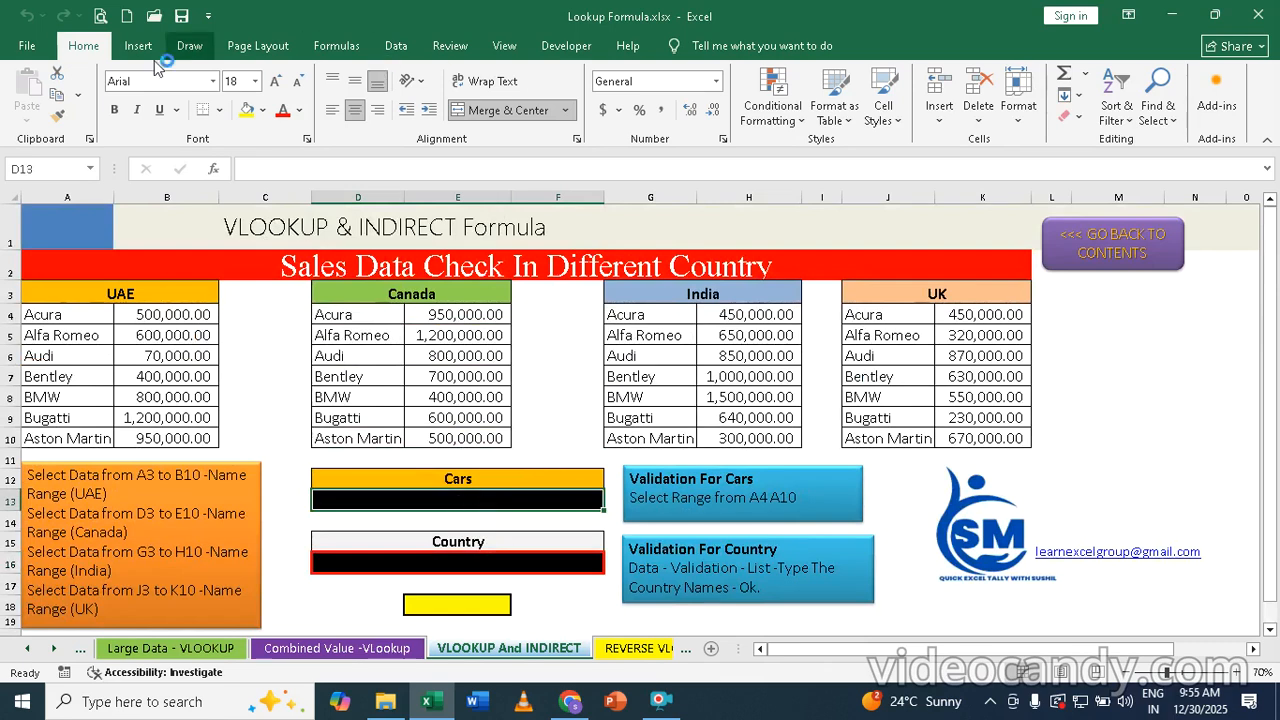
left_click(396, 47)
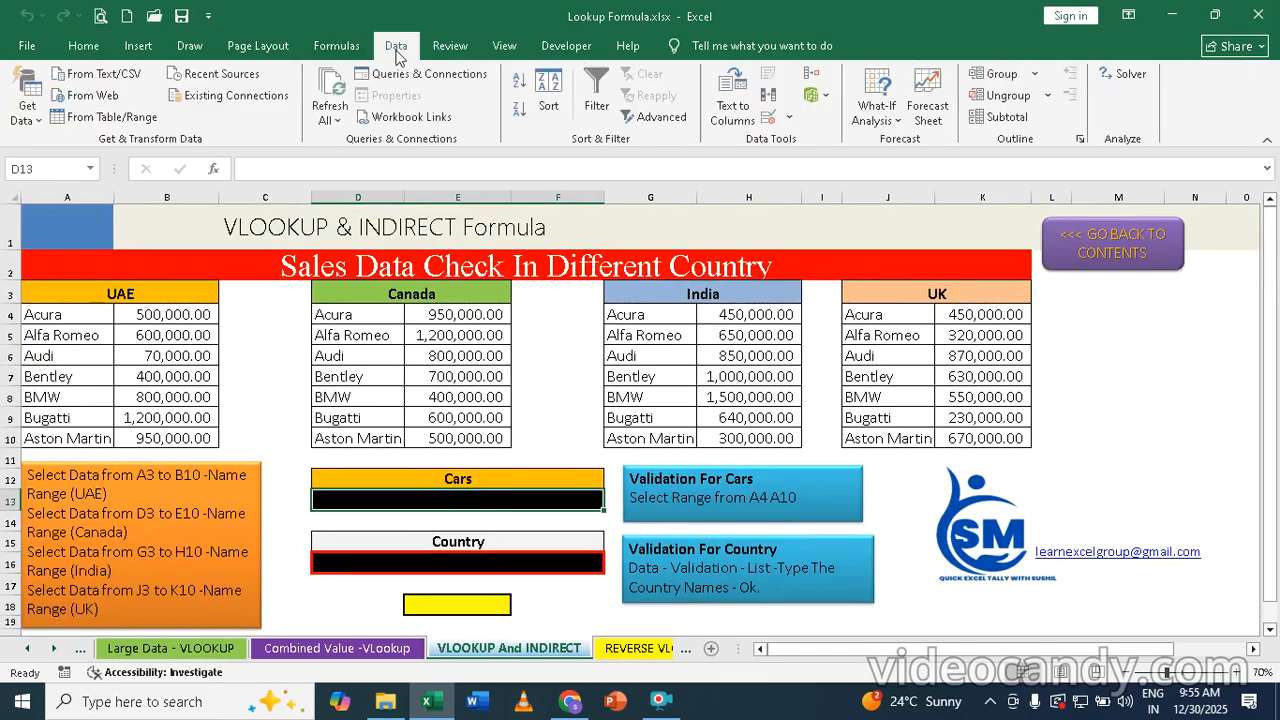
left_click(768, 118)
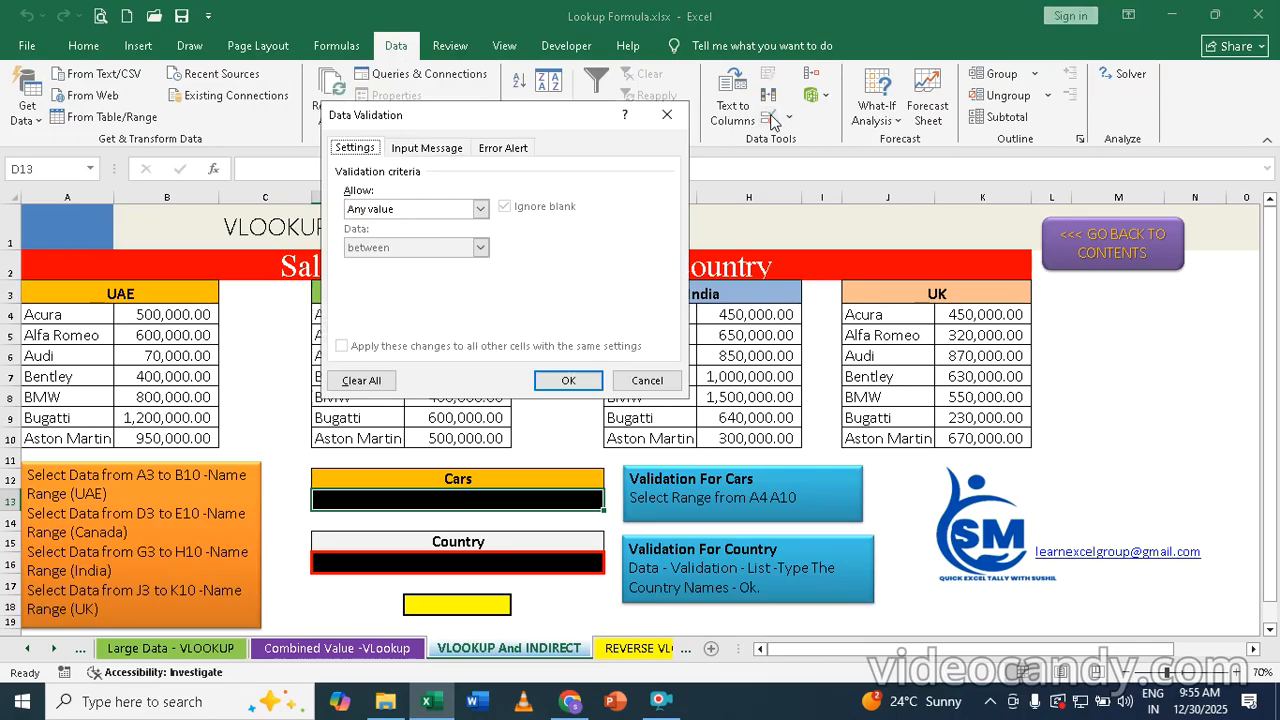
left_click(377, 209)
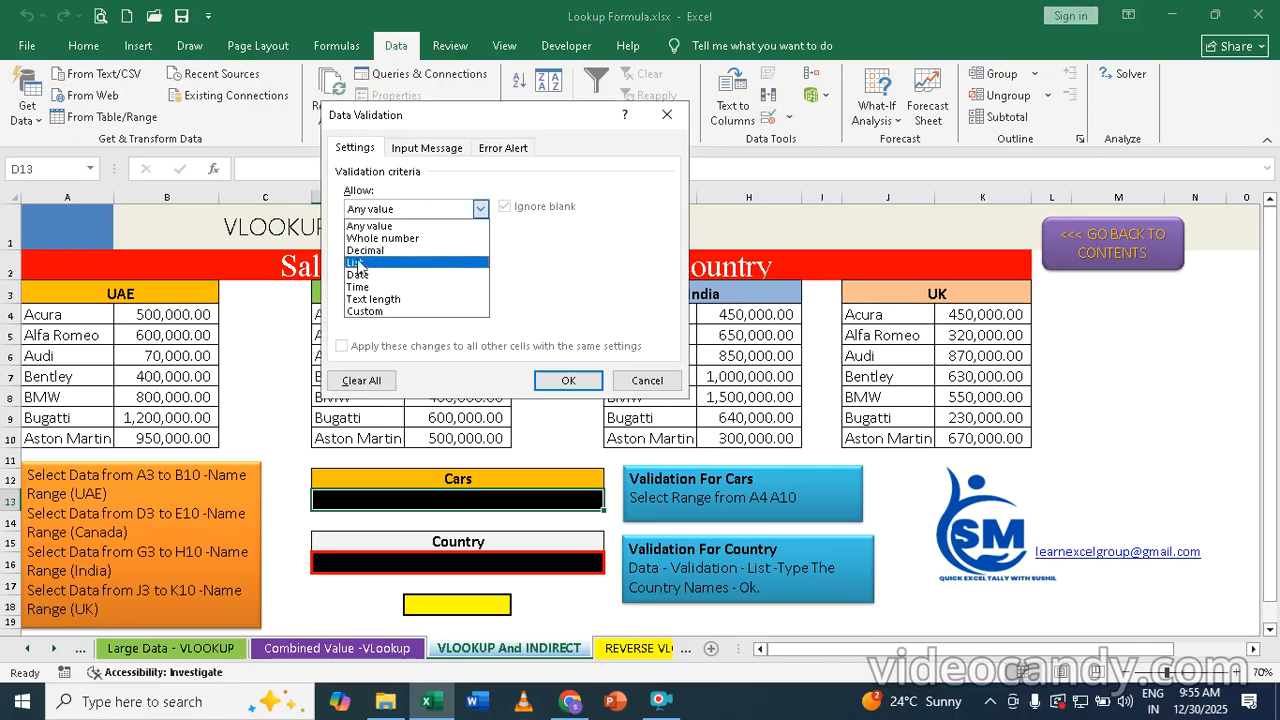
left_click(357, 264)
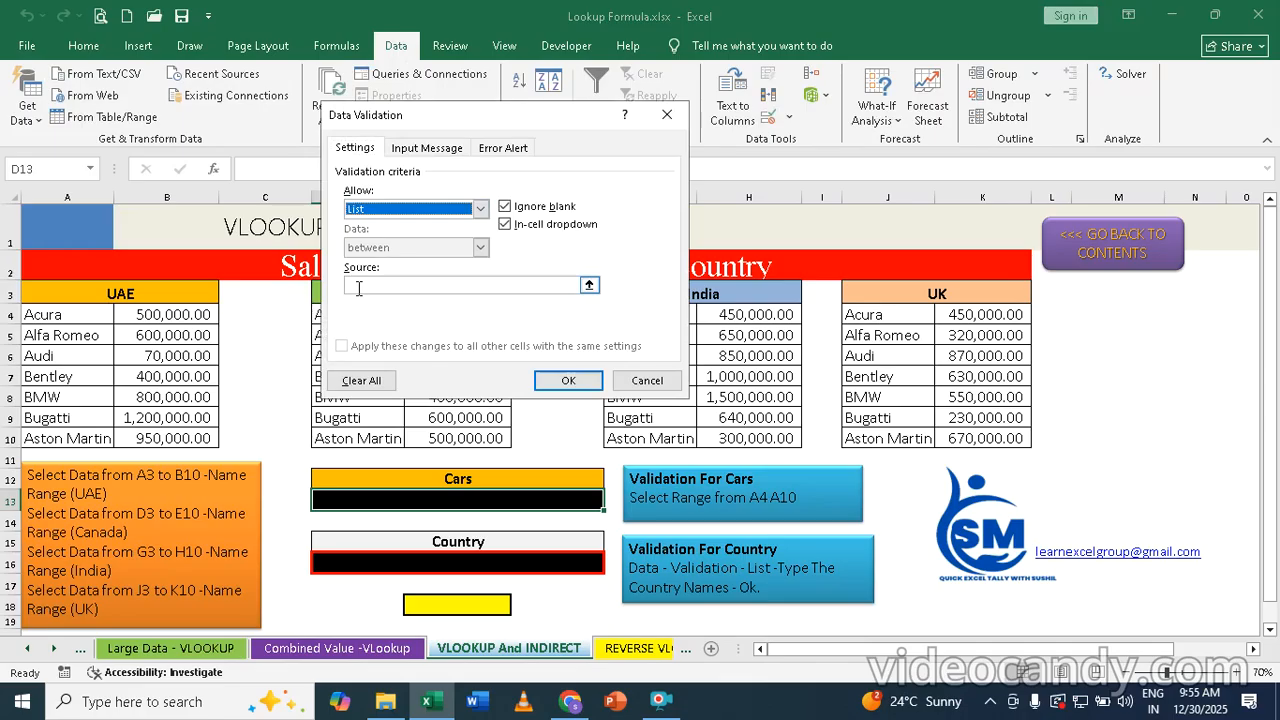
left_click(358, 287)
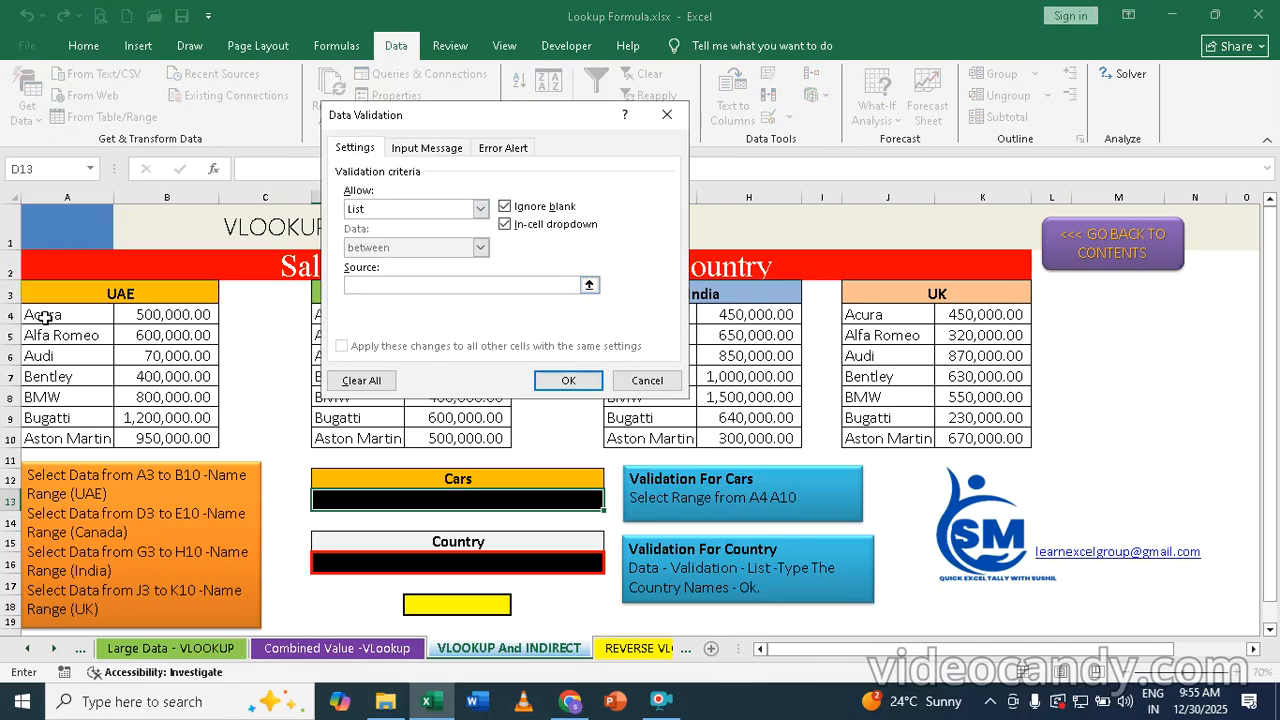
left_click_drag(42, 318, 47, 433)
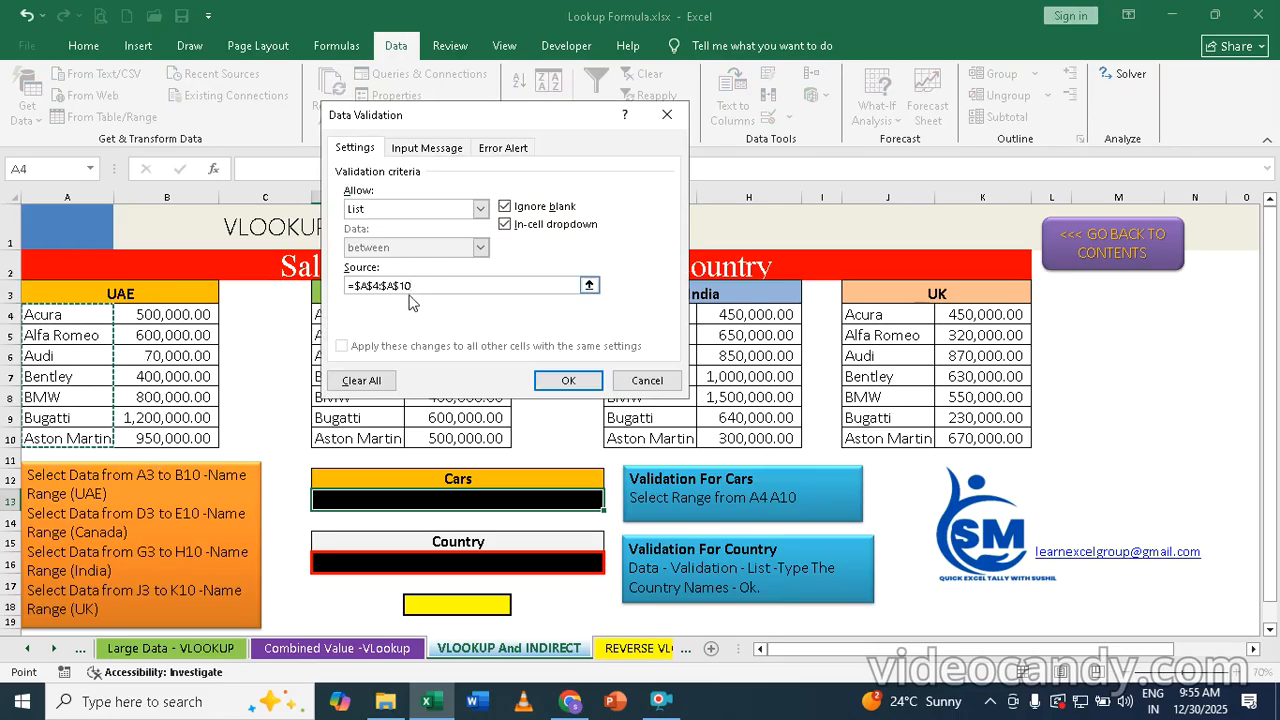
left_click(575, 384)
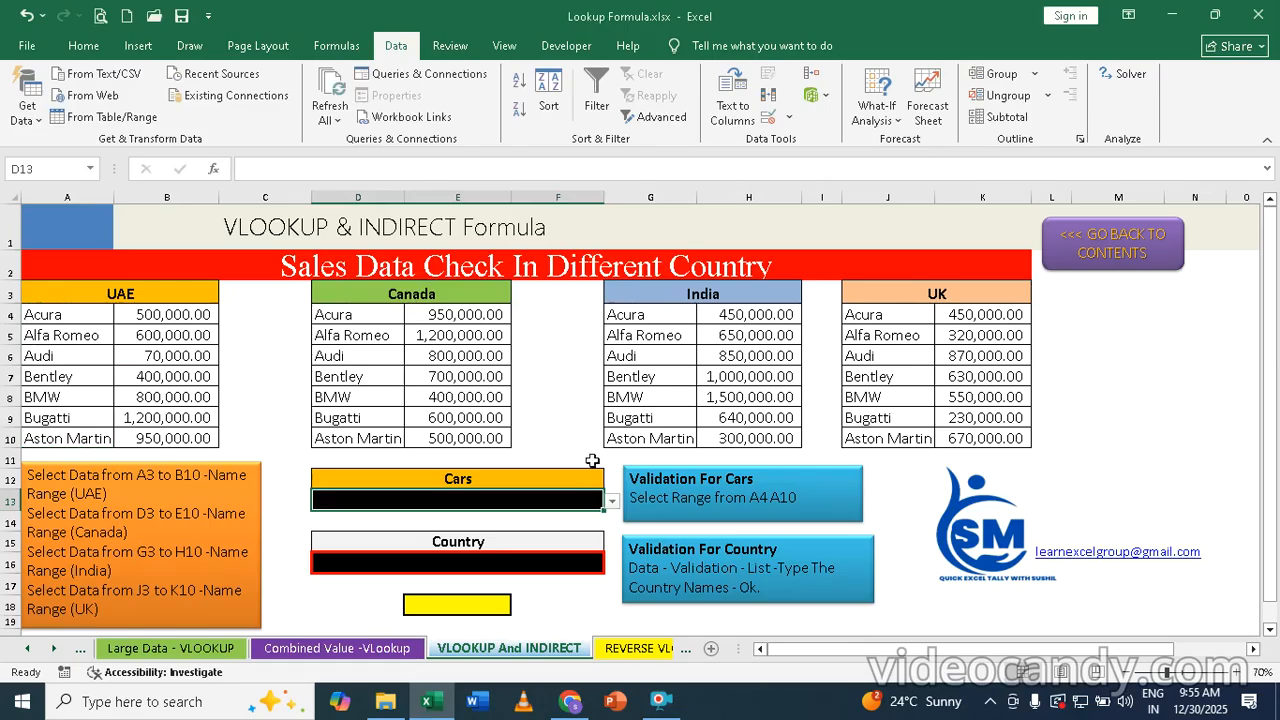
Step: Choose Bentley from the dropdown list in the Cars cell D13
left_click(611, 500)
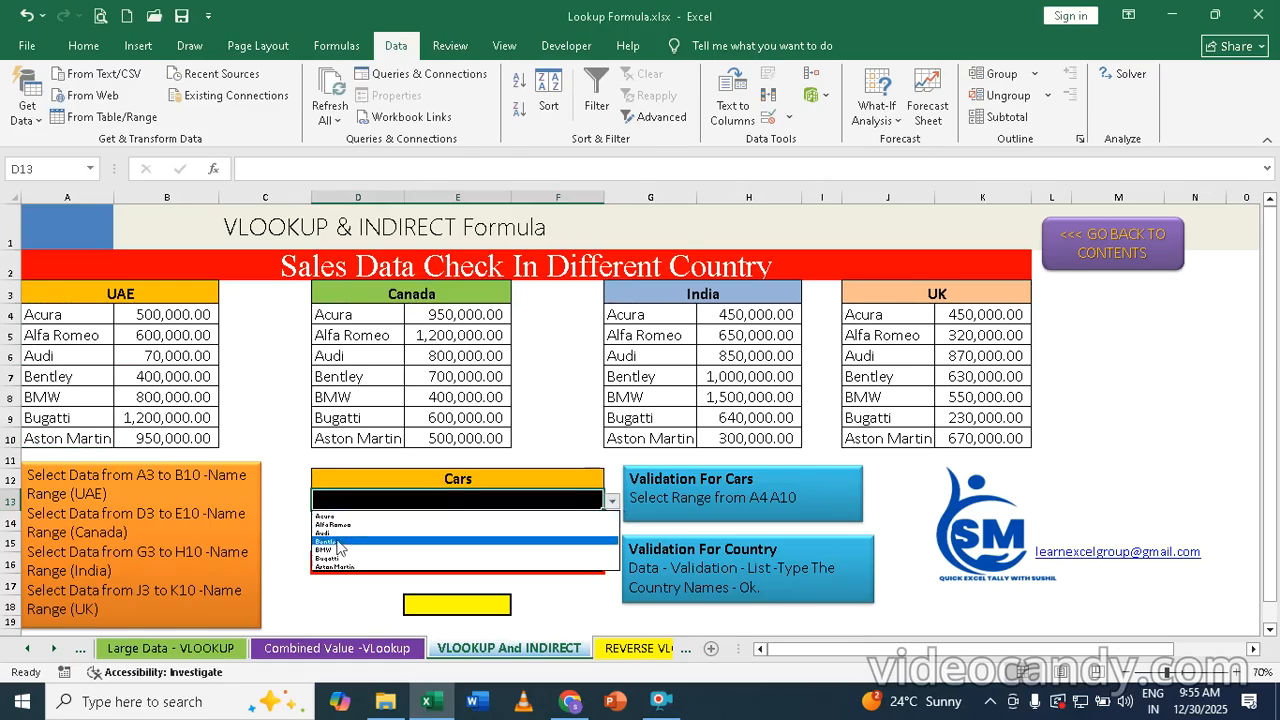
left_click(1066, 486)
left_click(1157, 437)
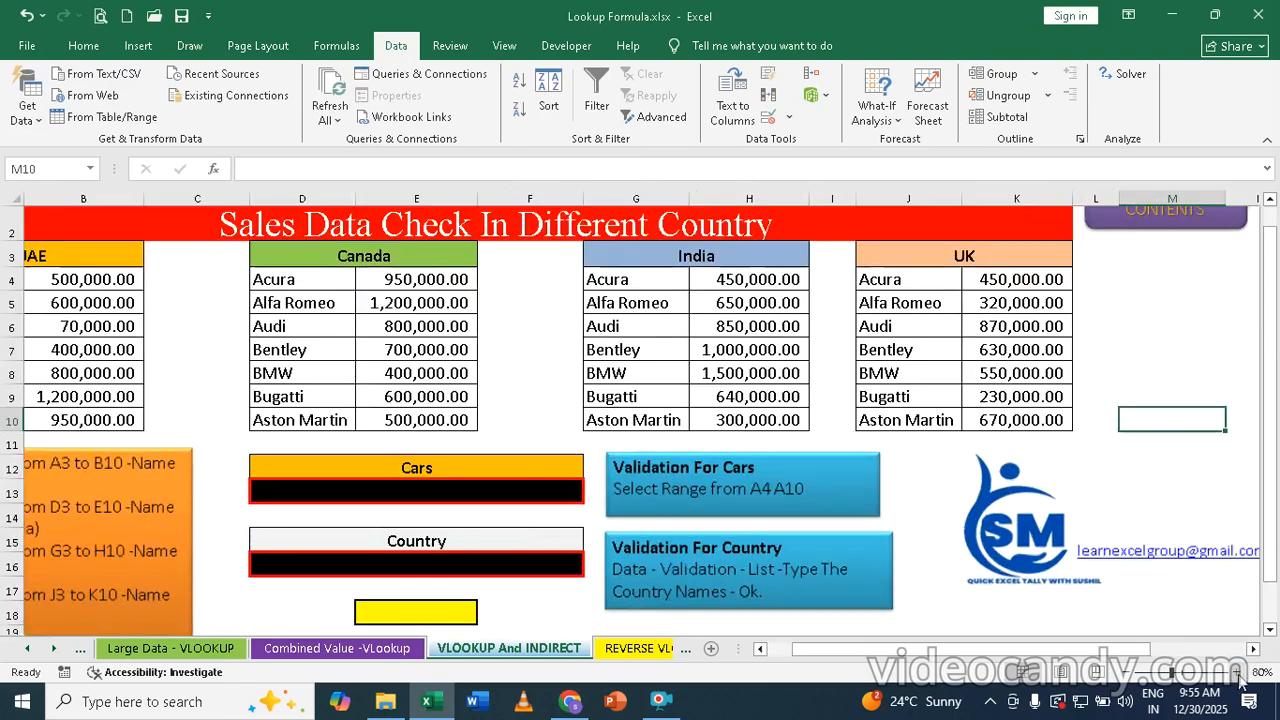
left_click(1240, 677)
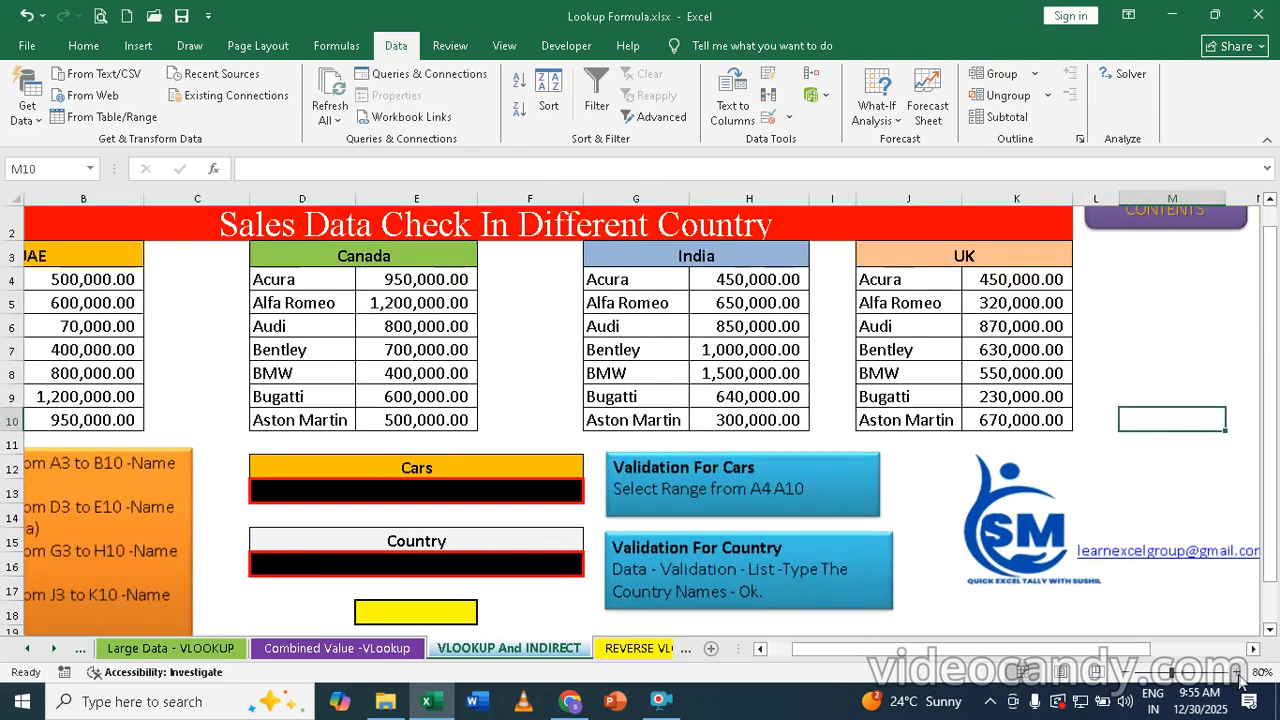
left_click(1240, 676)
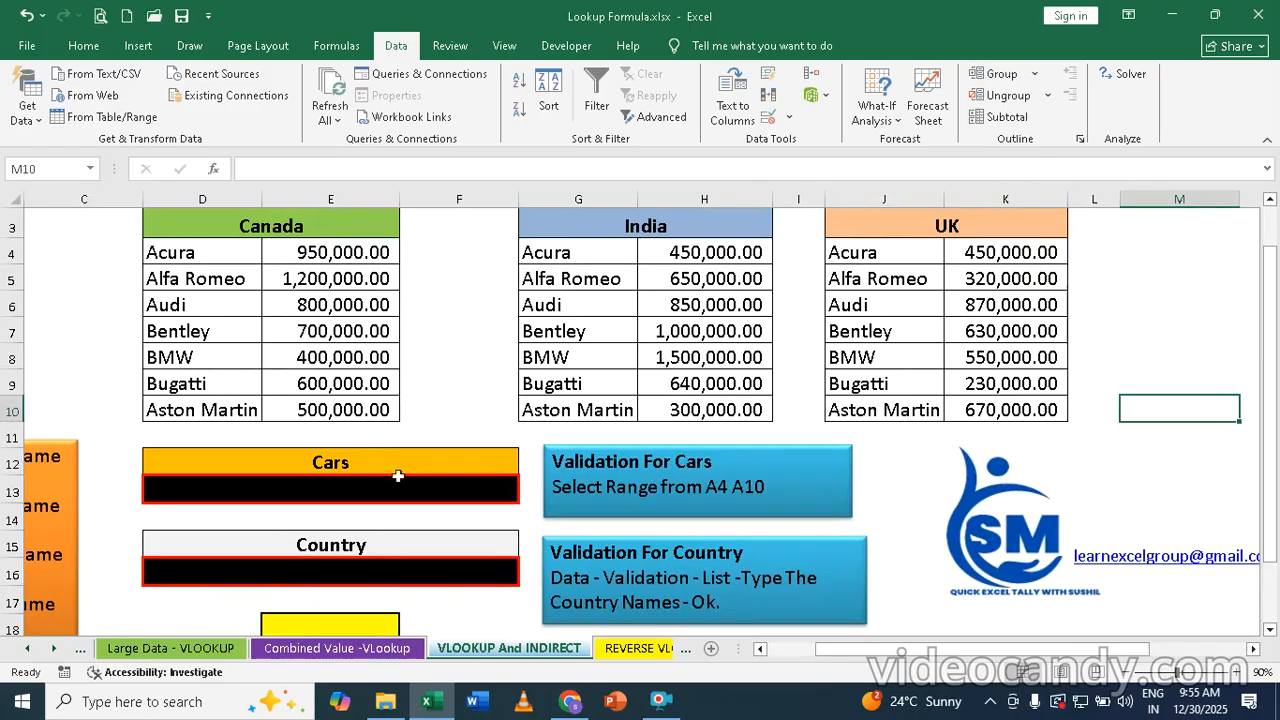
left_click(495, 492)
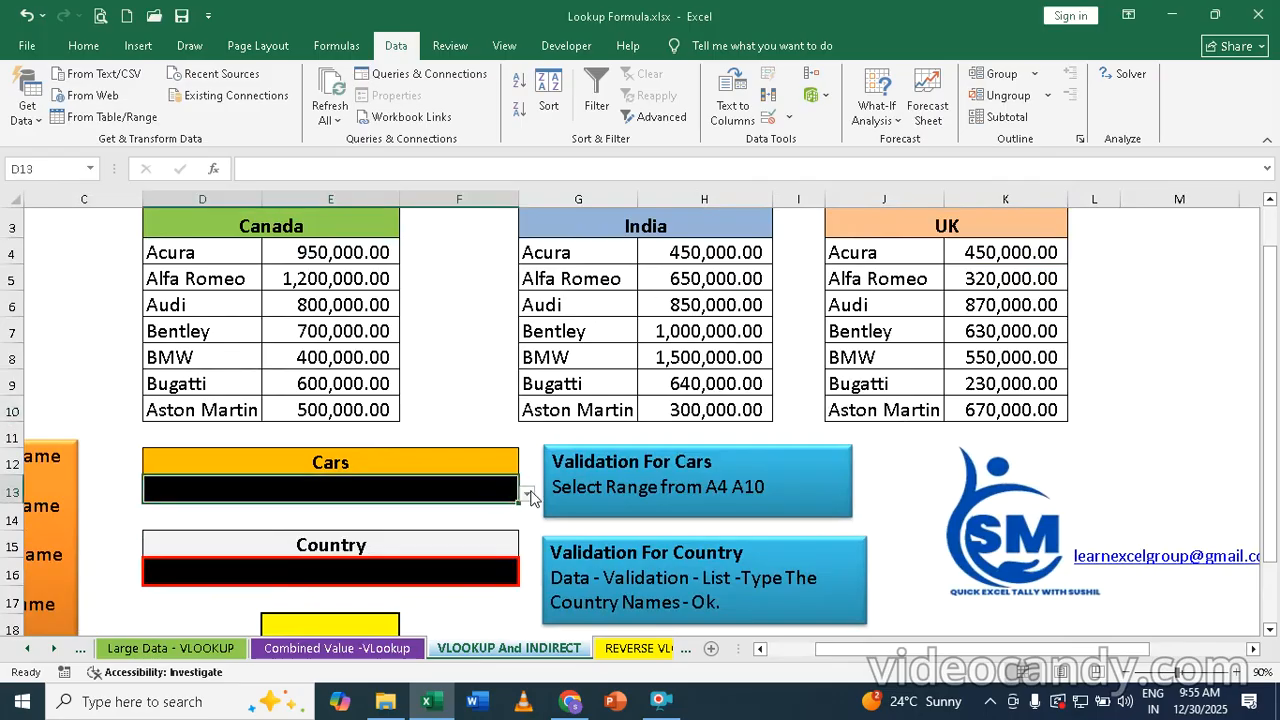
left_click(528, 494)
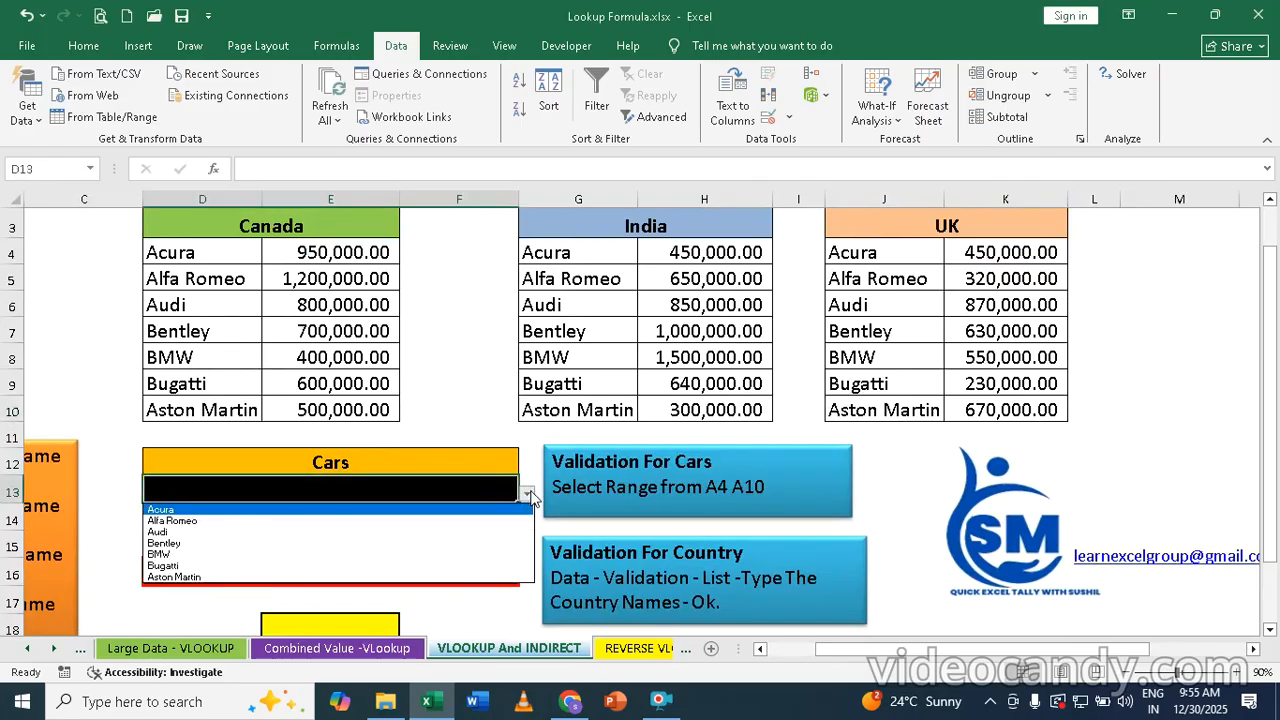
left_click(165, 545)
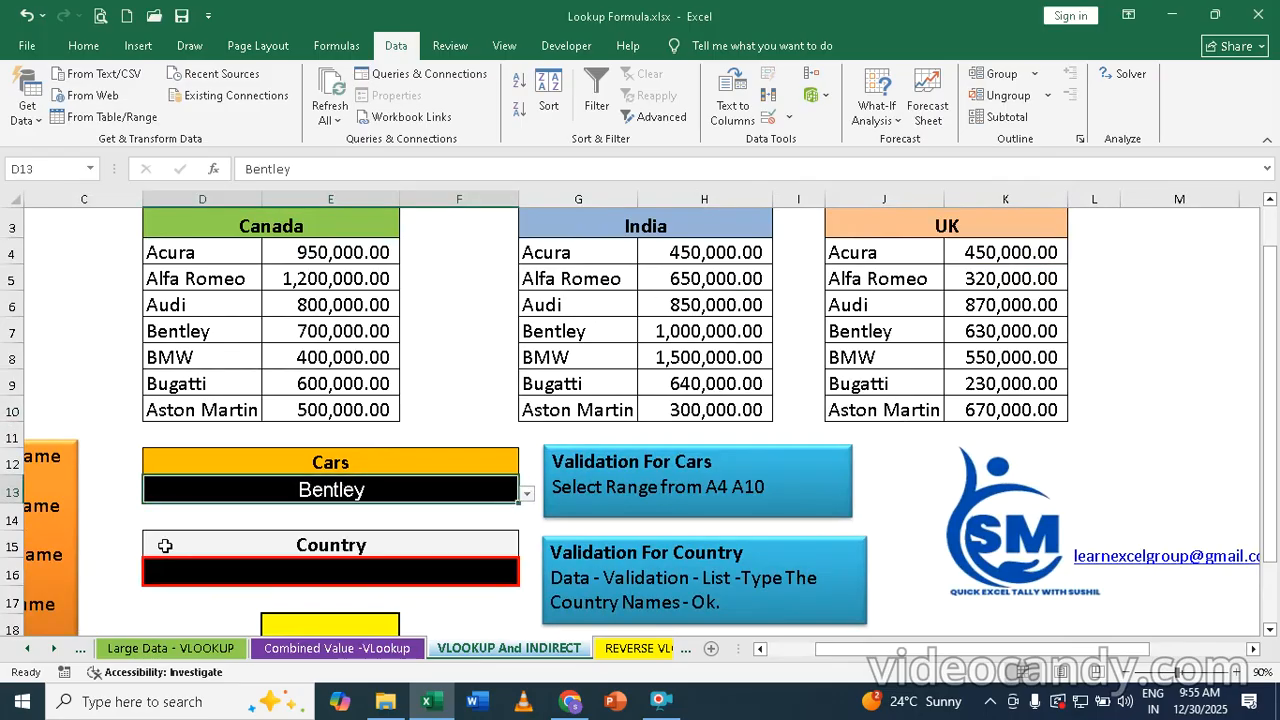
Step: Add list data validation to the Country input cell D16 with the source UAE,CANADA,INDIA,UK
left_click(302, 571)
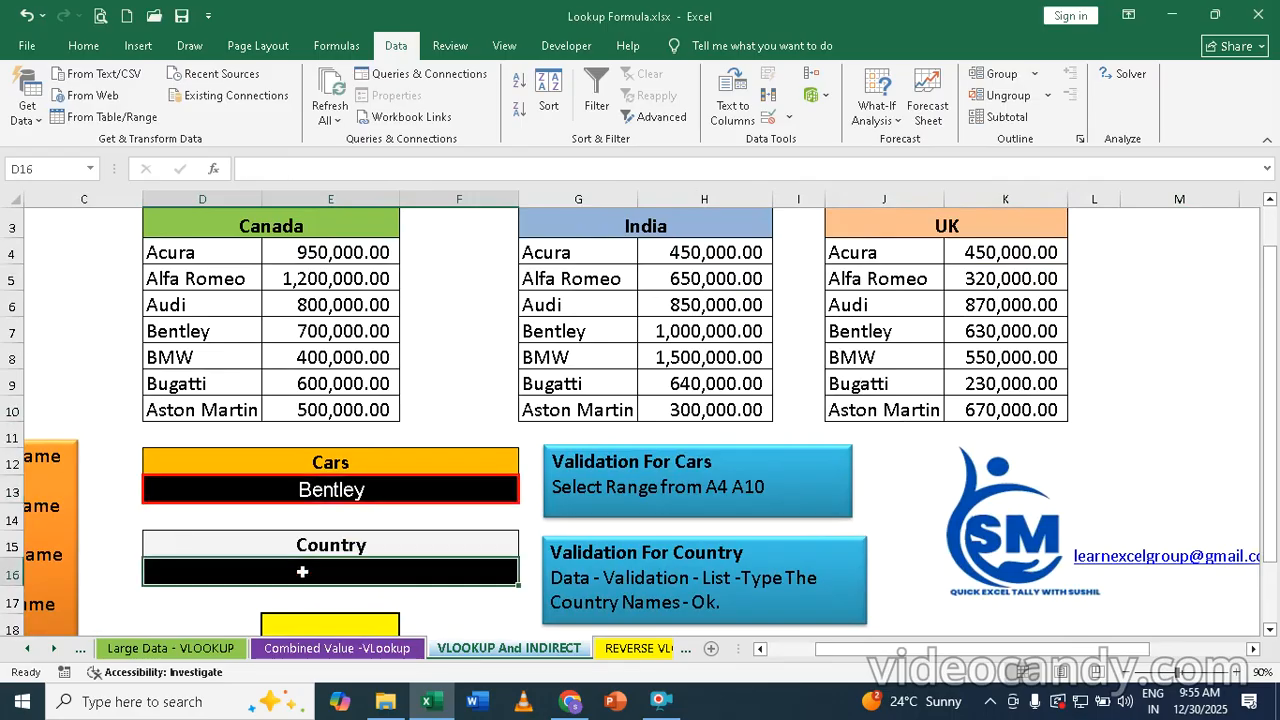
left_click(760, 650)
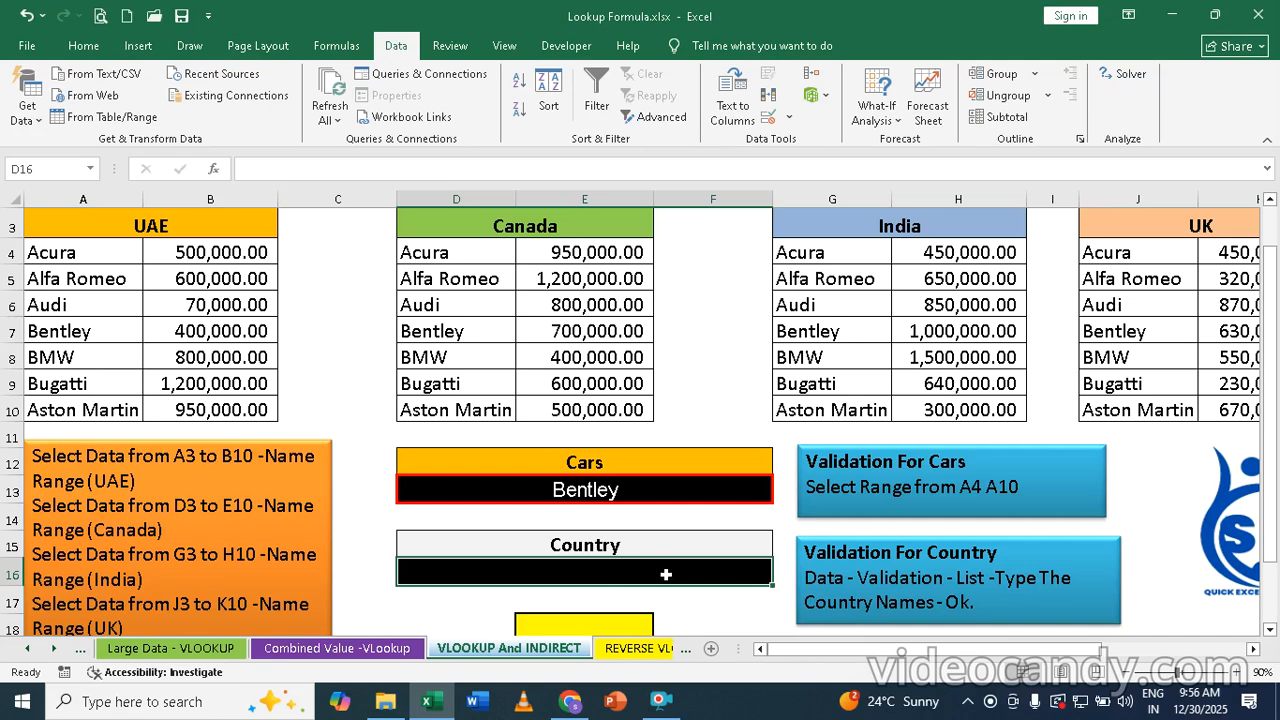
left_click(768, 120)
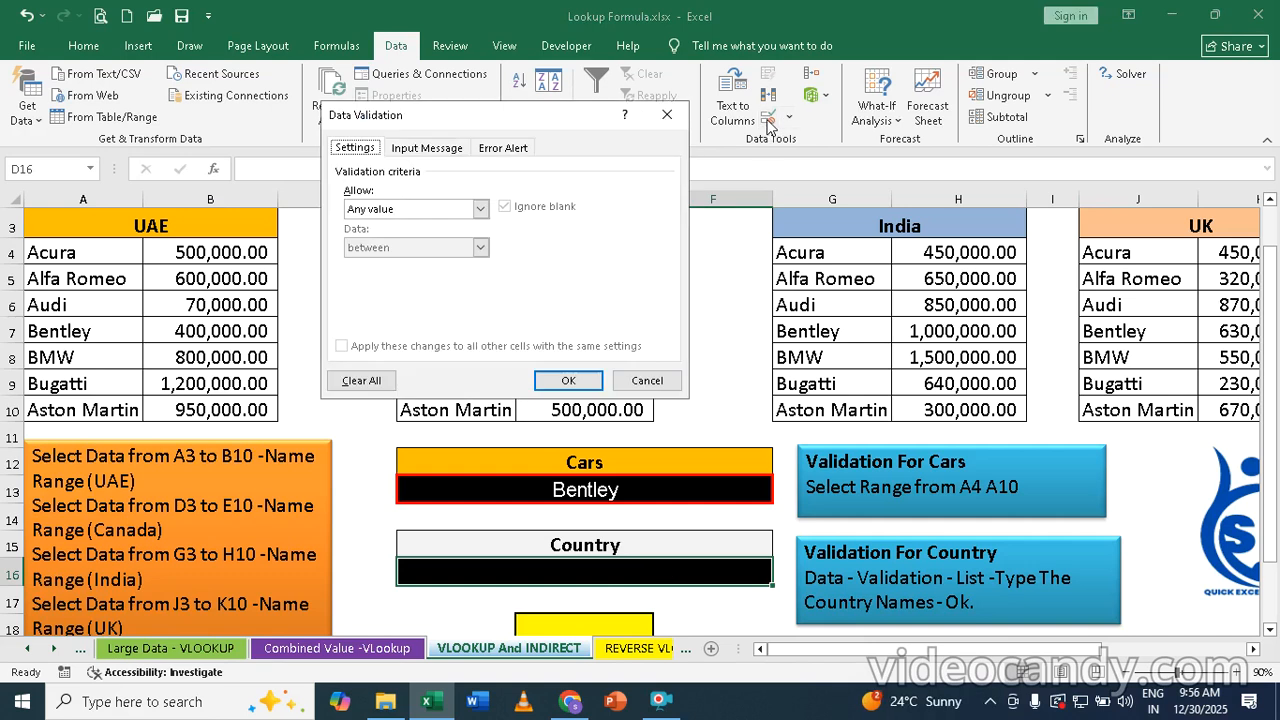
left_click(368, 210)
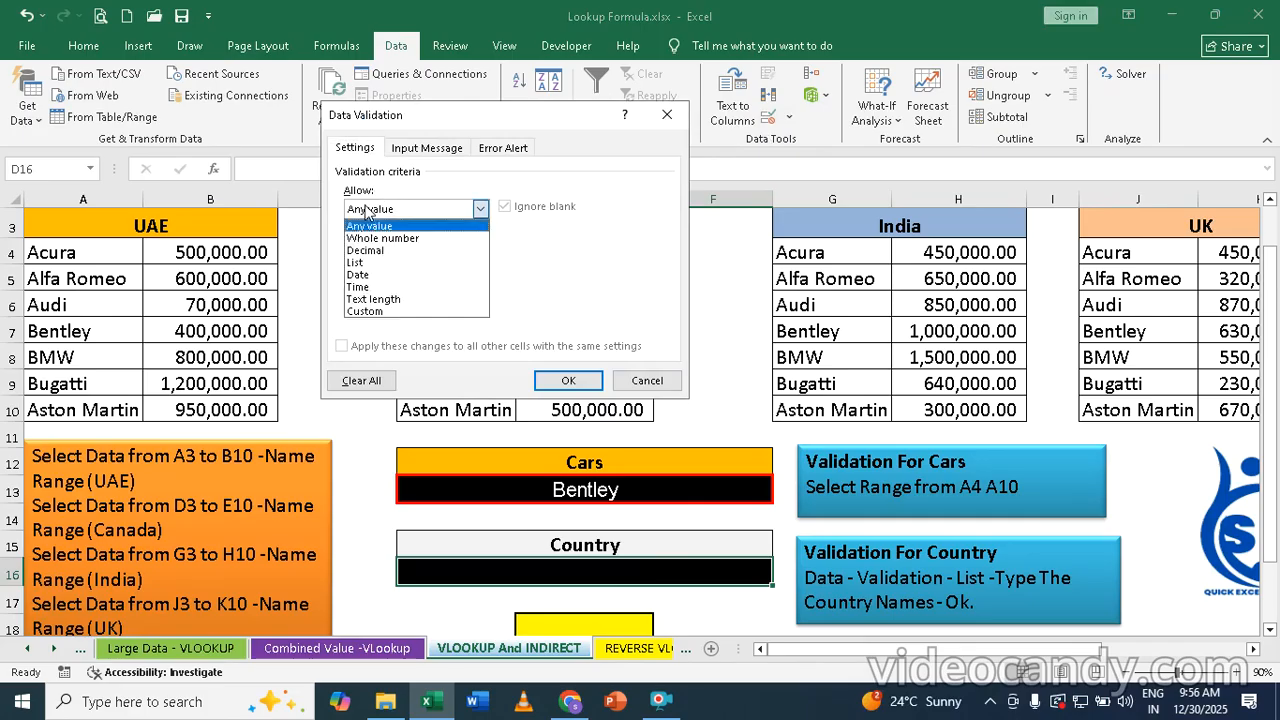
left_click(355, 265)
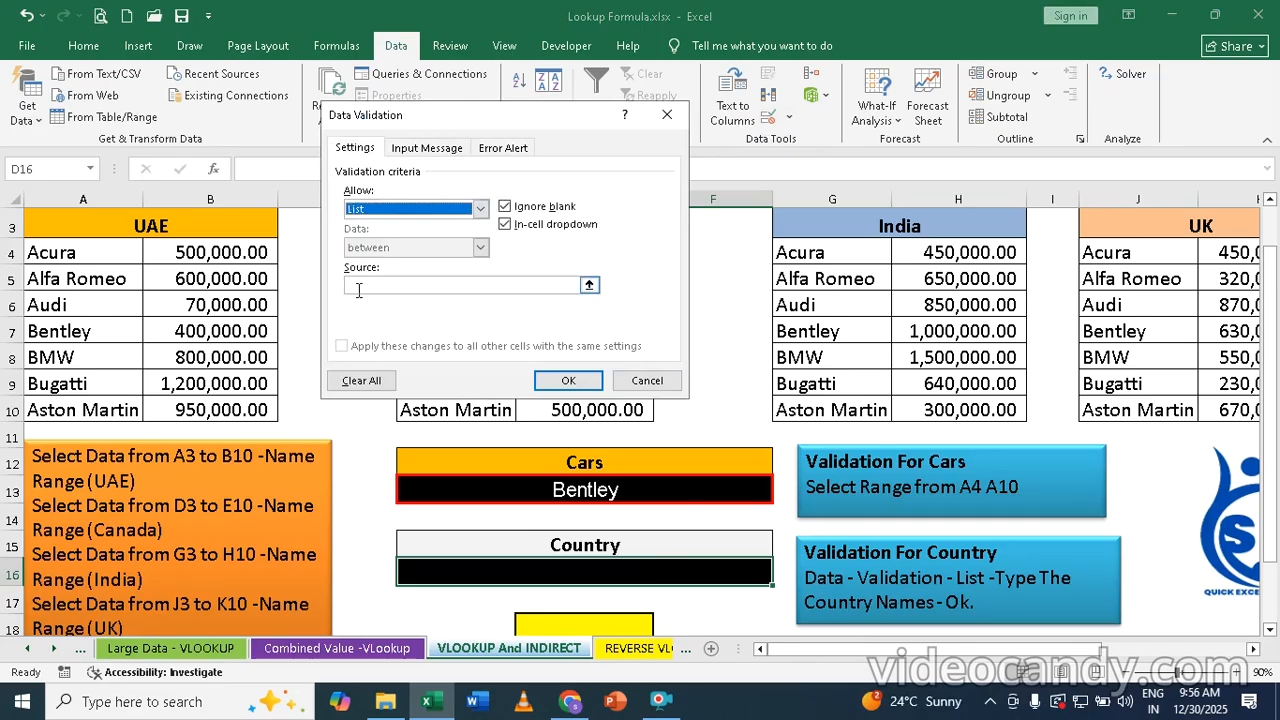
left_click(352, 286)
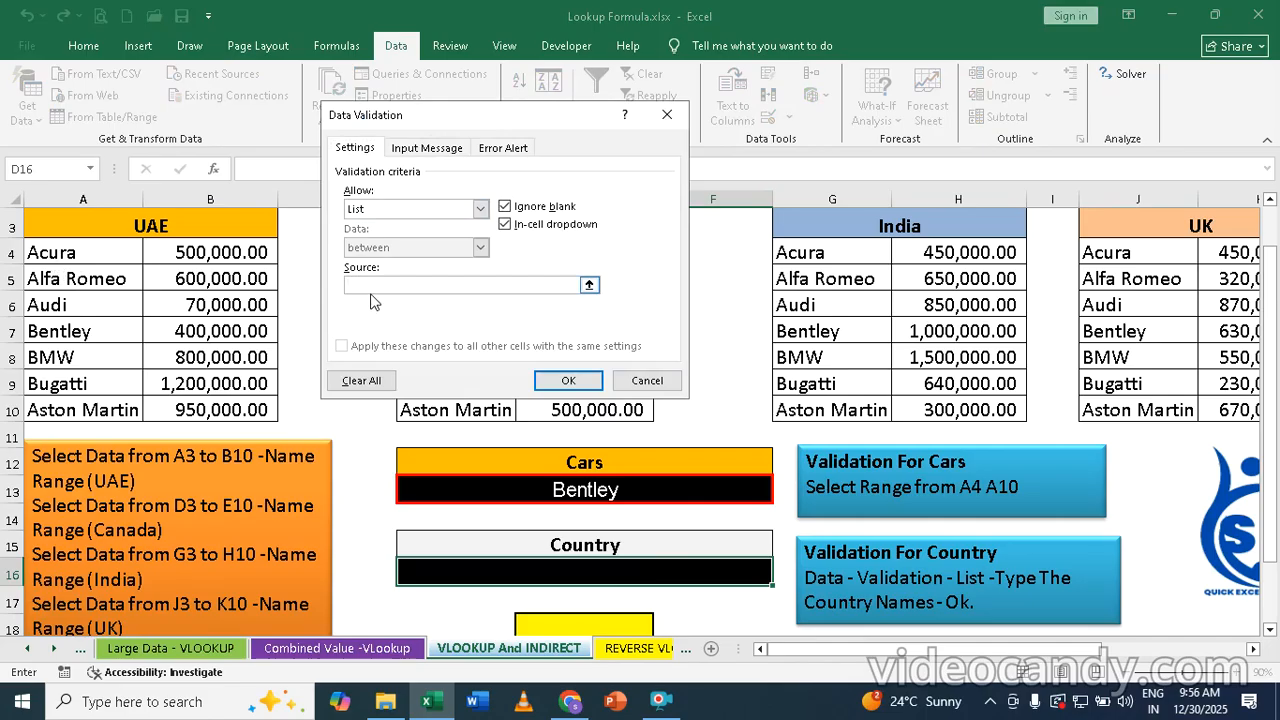
type("U")
left_click_drag(416, 116, 463, 248)
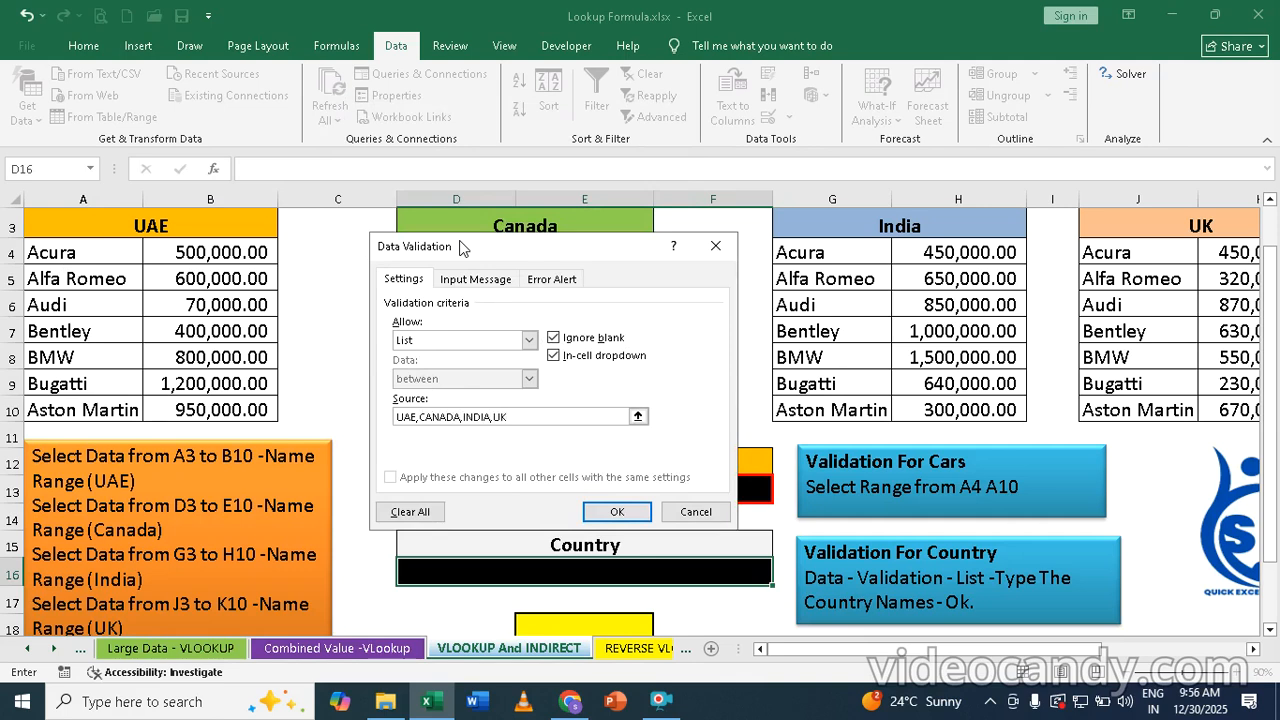
left_click(618, 512)
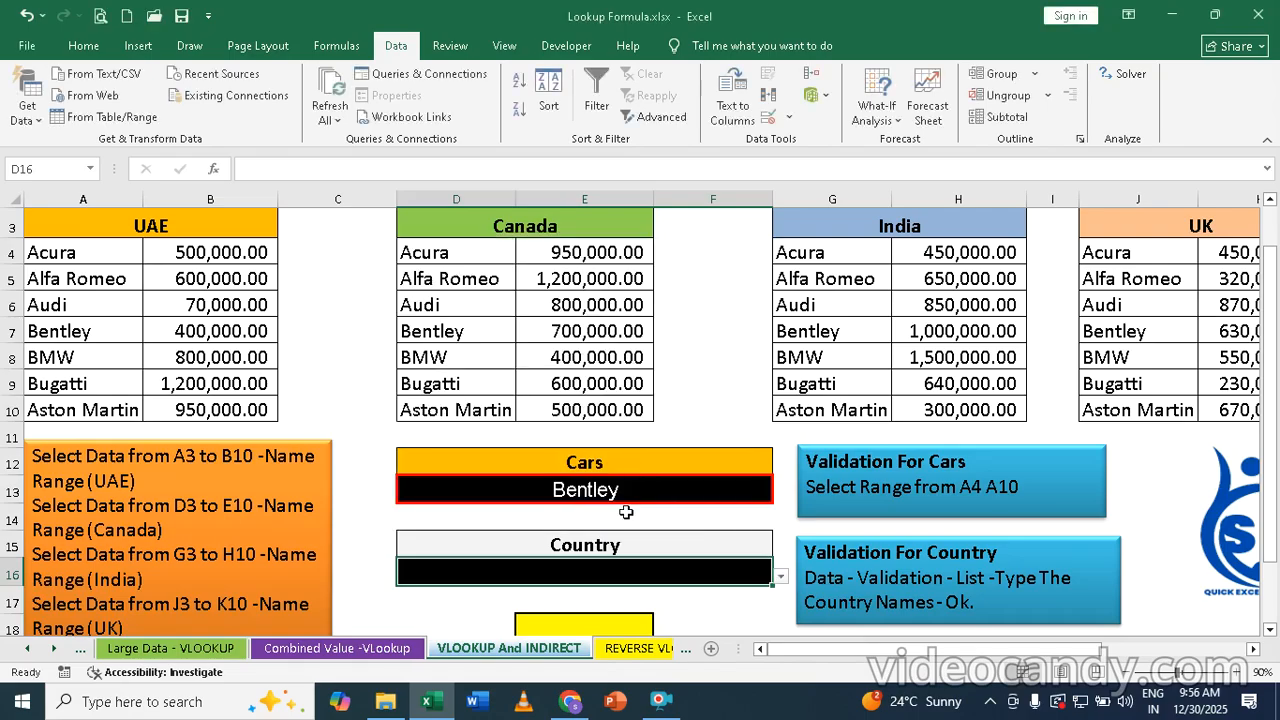
Step: Choose CANADA from the dropdown list in the Country cell D16 and select the yellow result cell E18
left_click(781, 578)
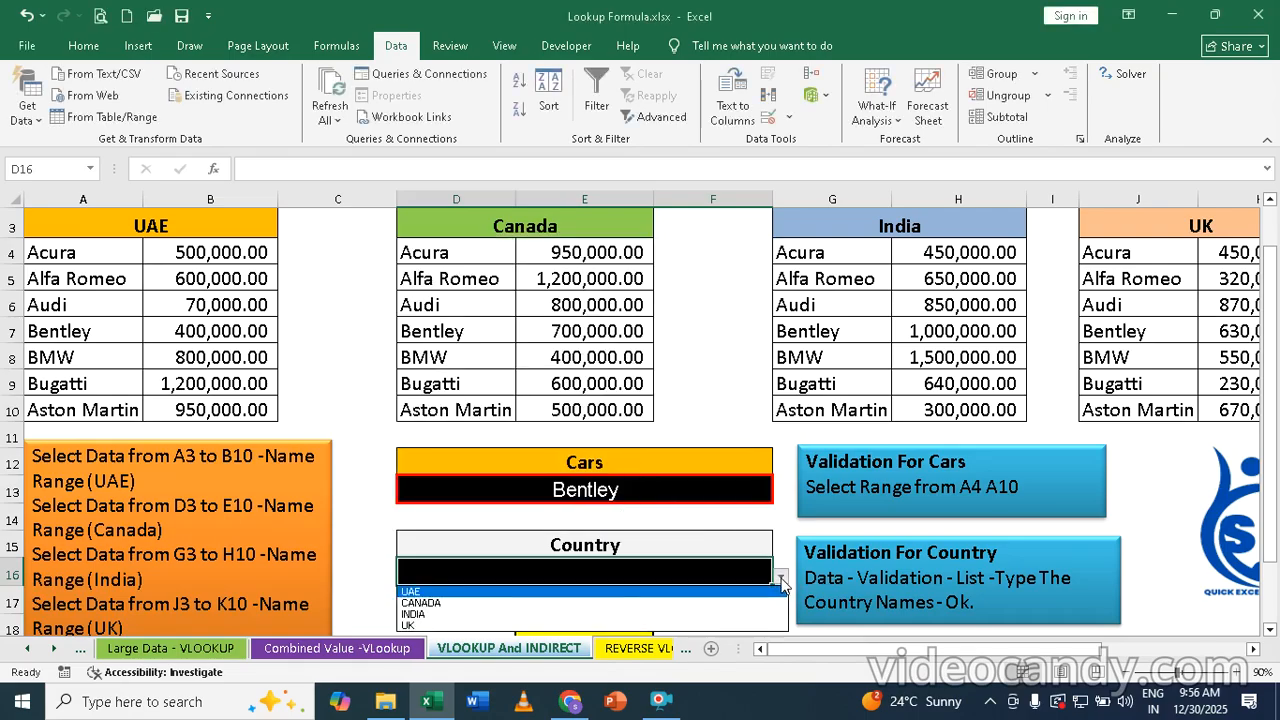
left_click(421, 603)
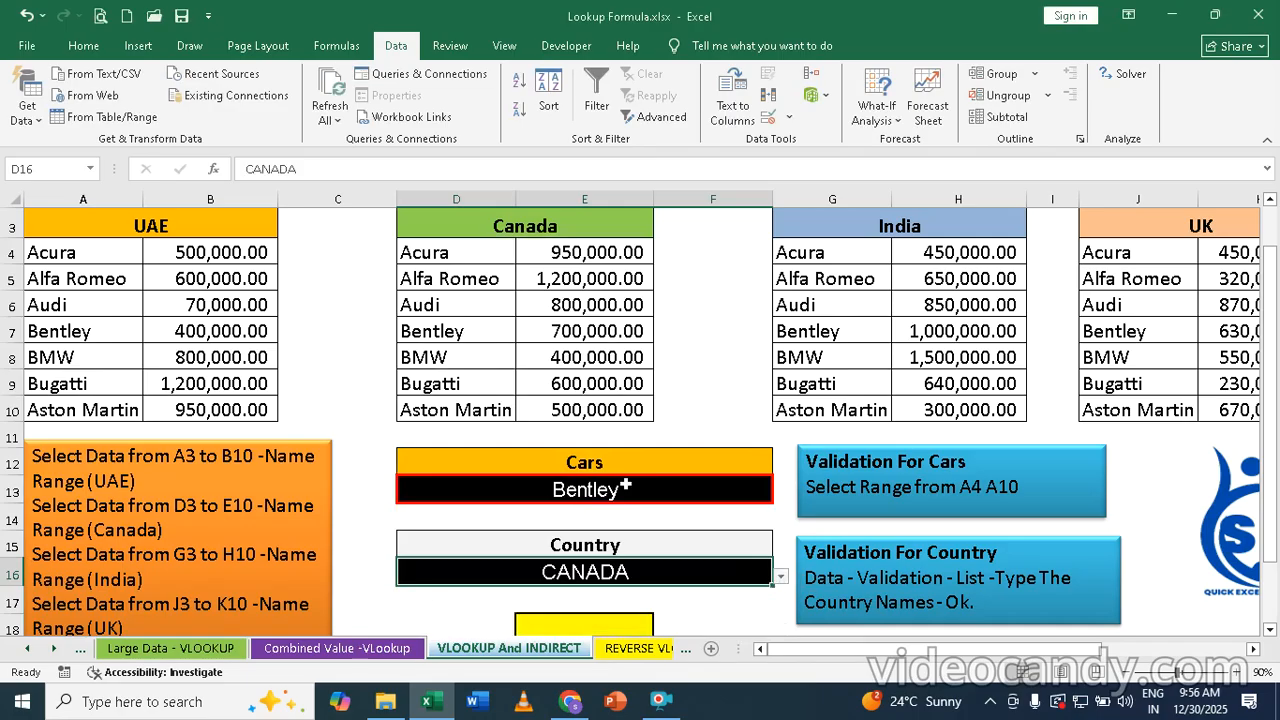
left_click(614, 629)
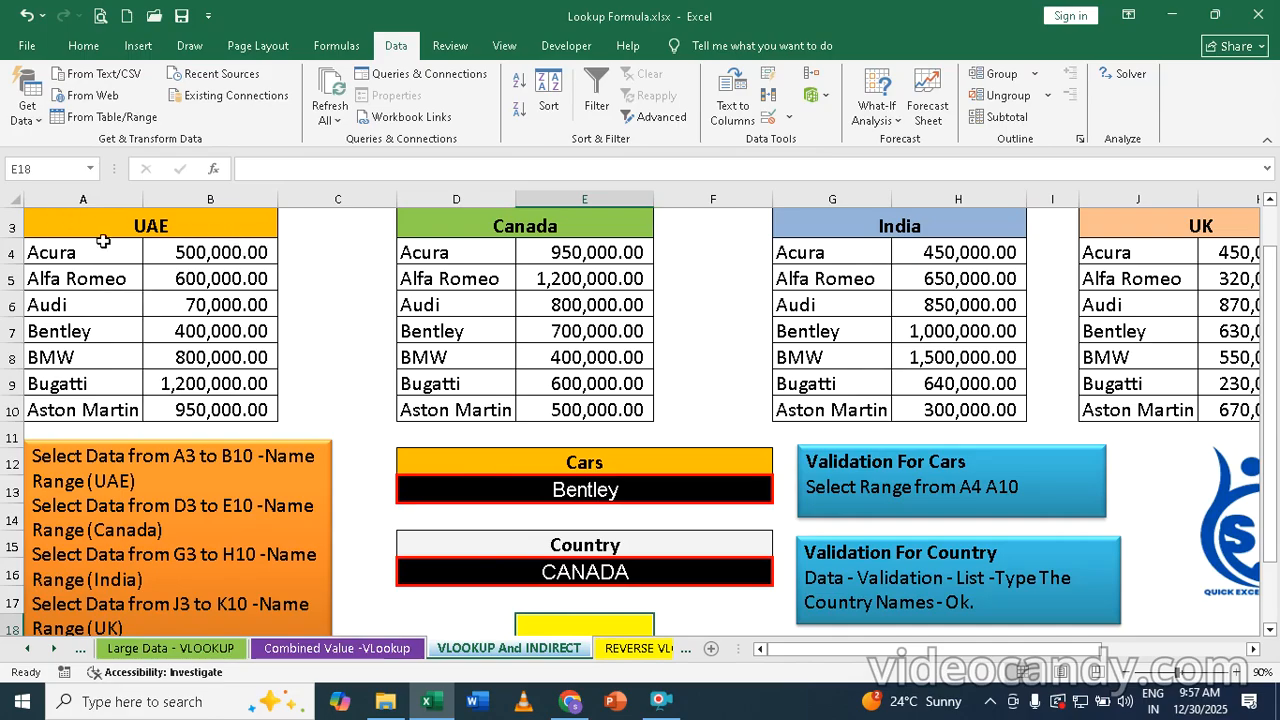
Step: Define the named range UAE for the UAE sales table in A3:B10
left_click_drag(100, 222, 133, 403)
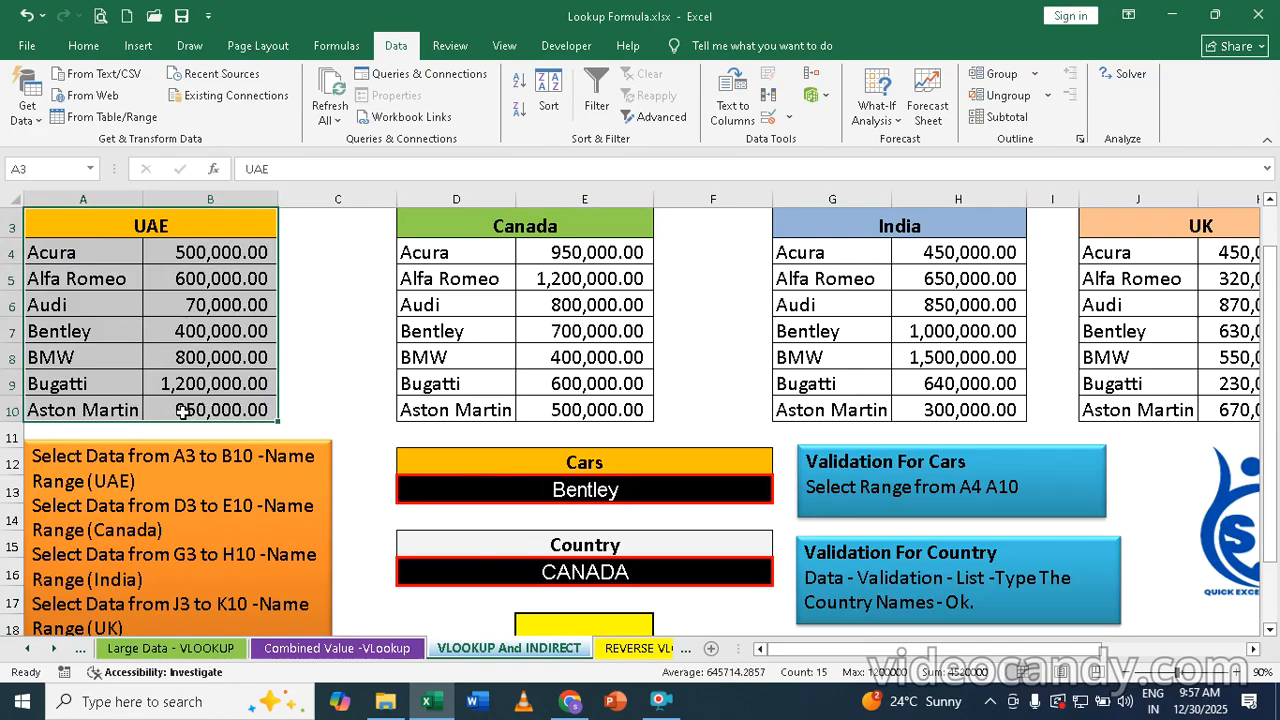
left_click(55, 169)
type("UAE")
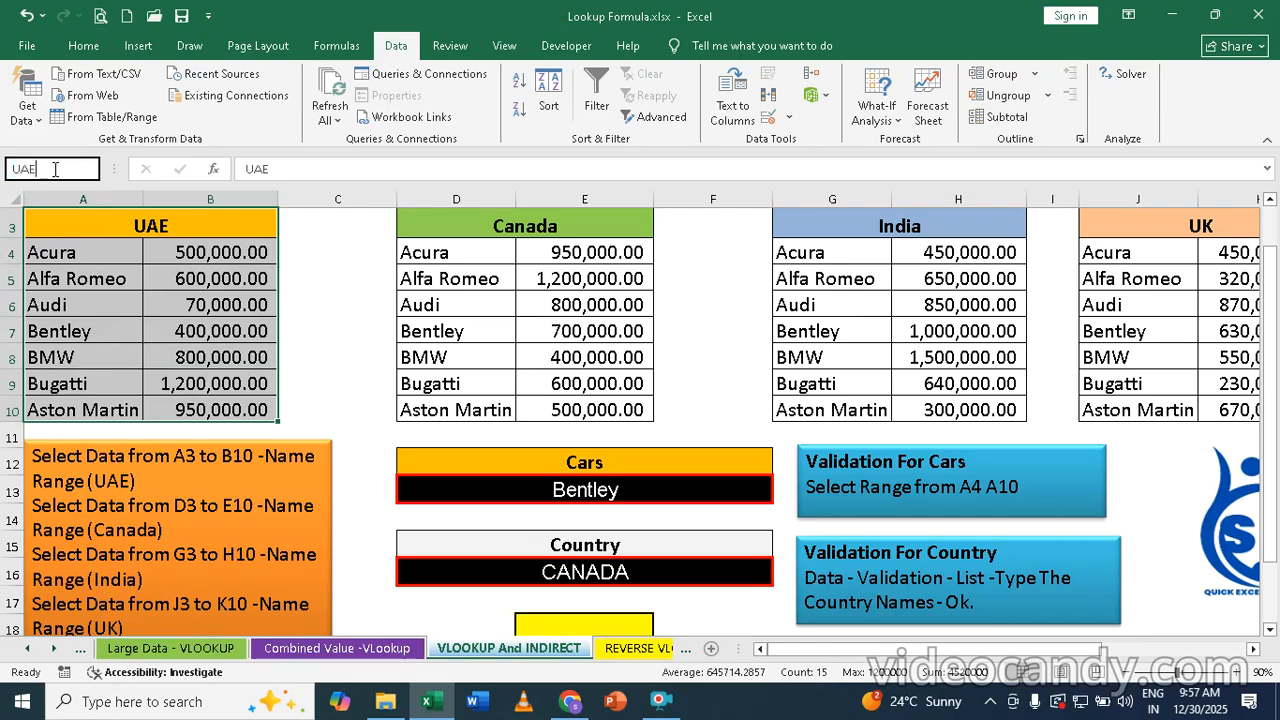
key("Return")
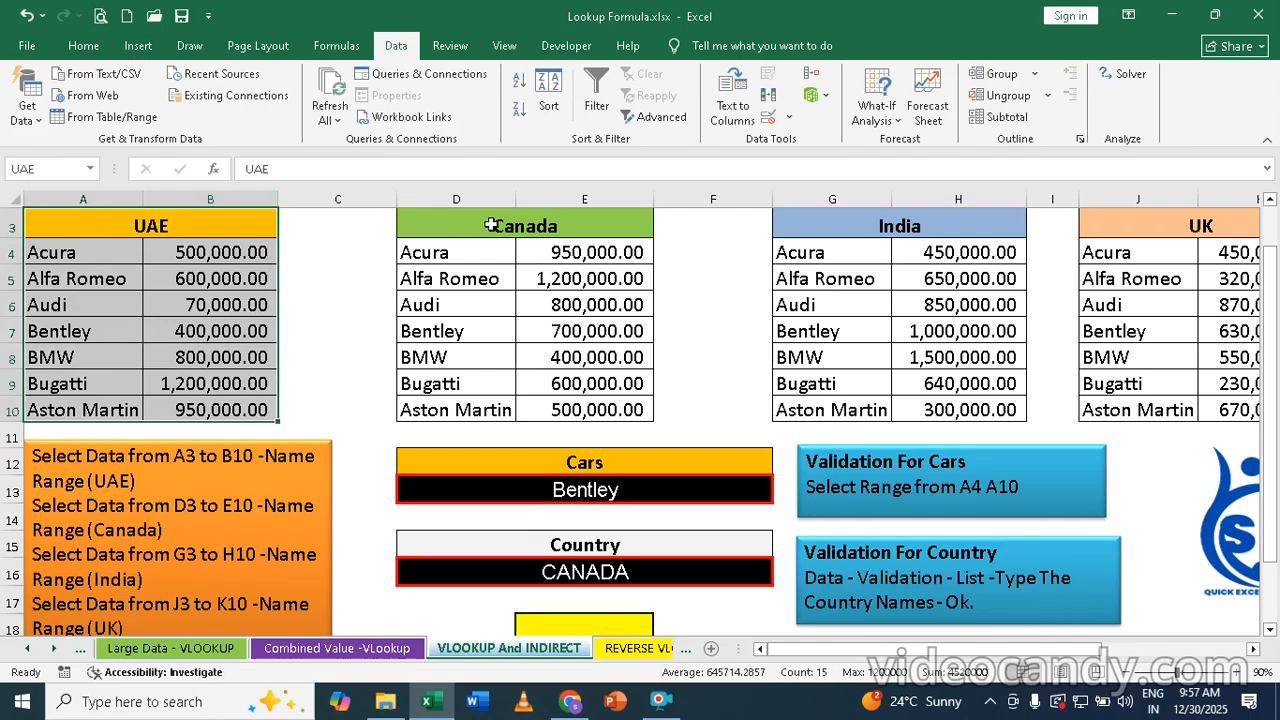
Step: Define the named range CANADA for the Canada sales table in D3:E10
left_click_drag(491, 225, 476, 404)
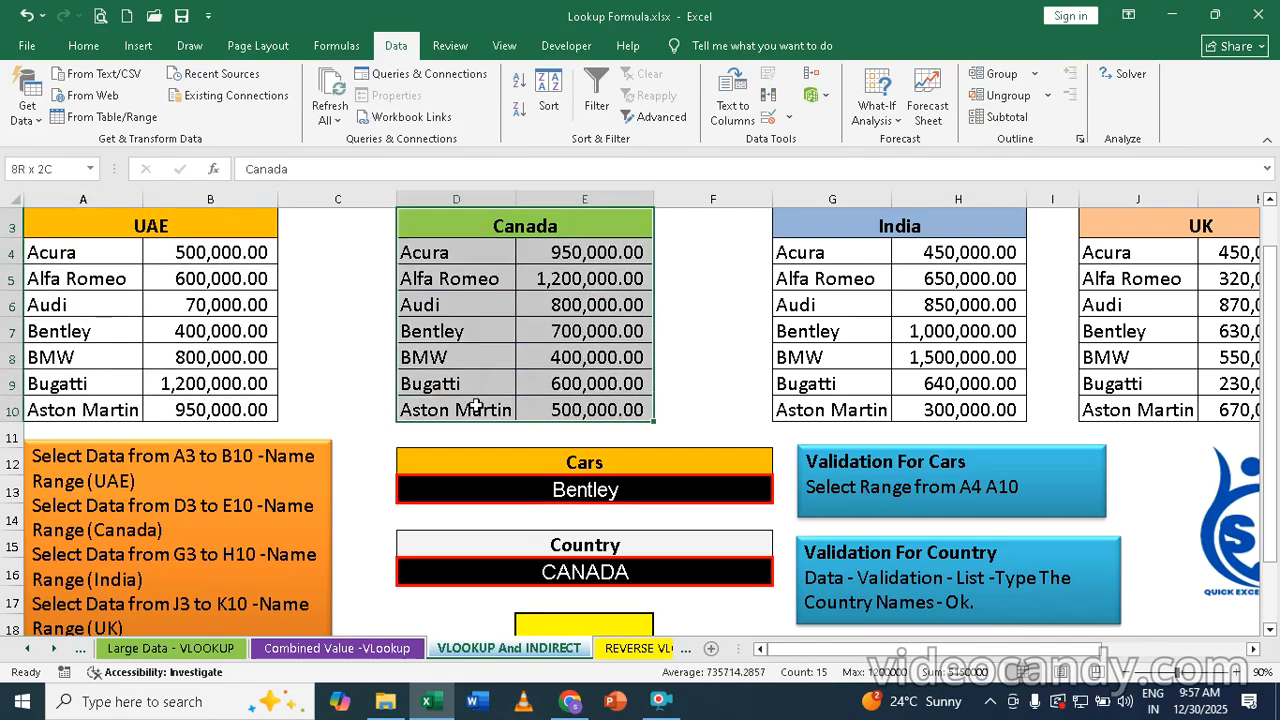
left_click(31, 168)
type("C")
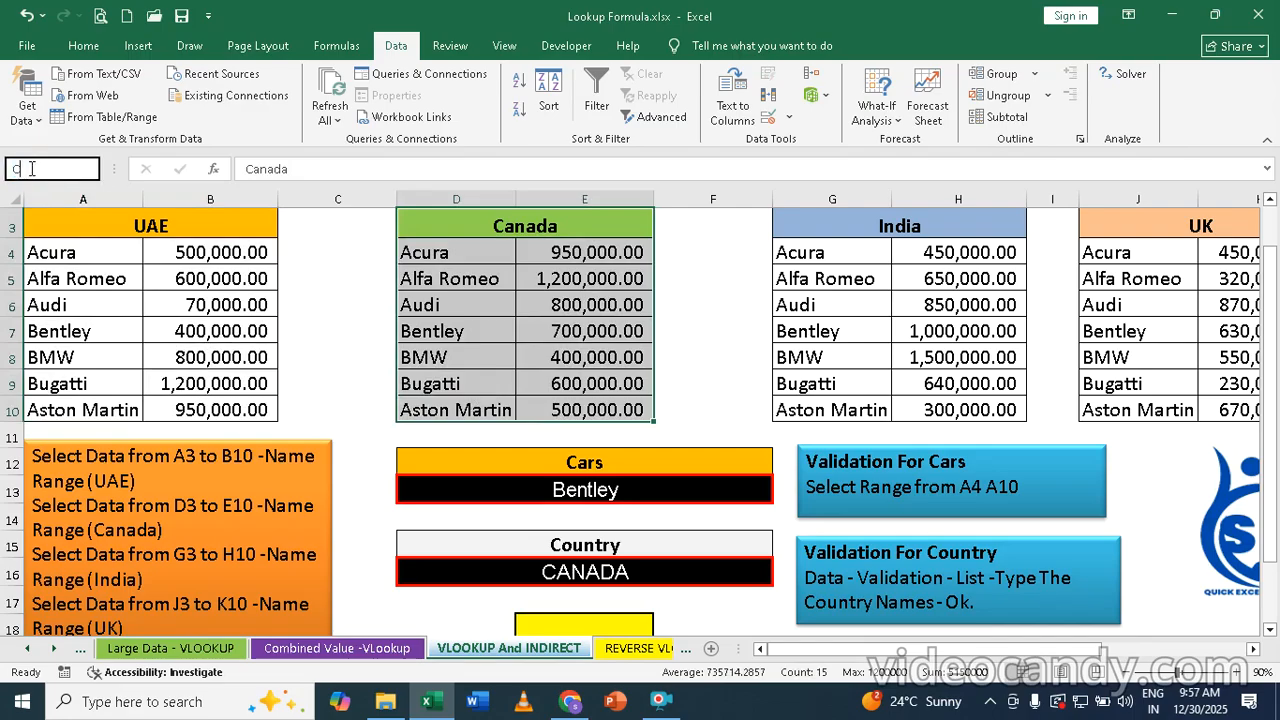
type("ANADA")
key("Return")
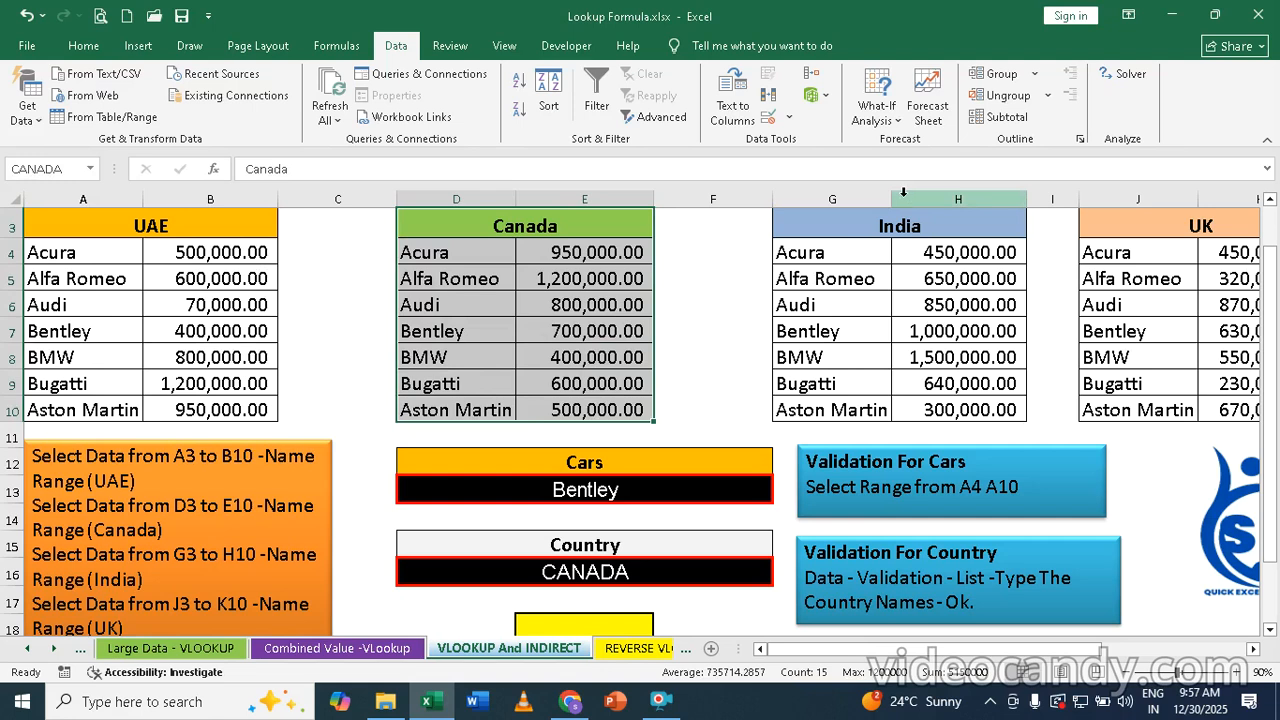
Step: Define the named range INDIA for the India sales table in G3:H10
left_click_drag(857, 228, 849, 401)
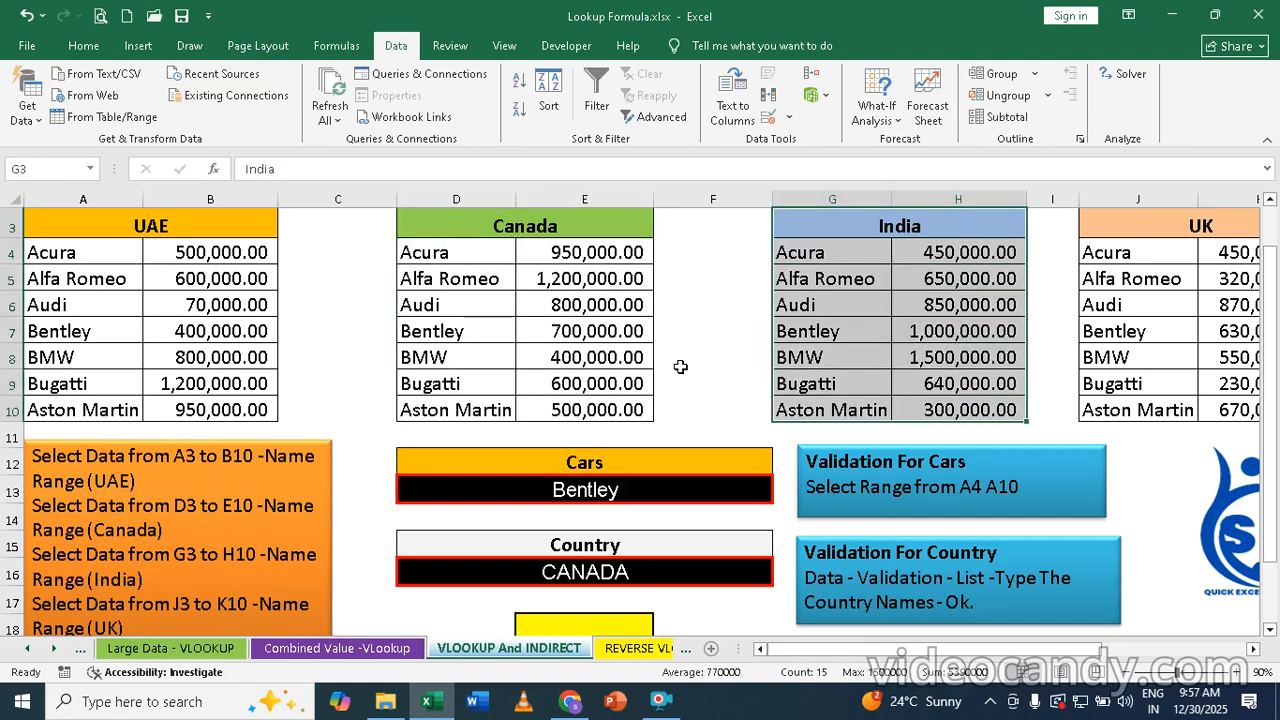
left_click(59, 168)
type("INDIA")
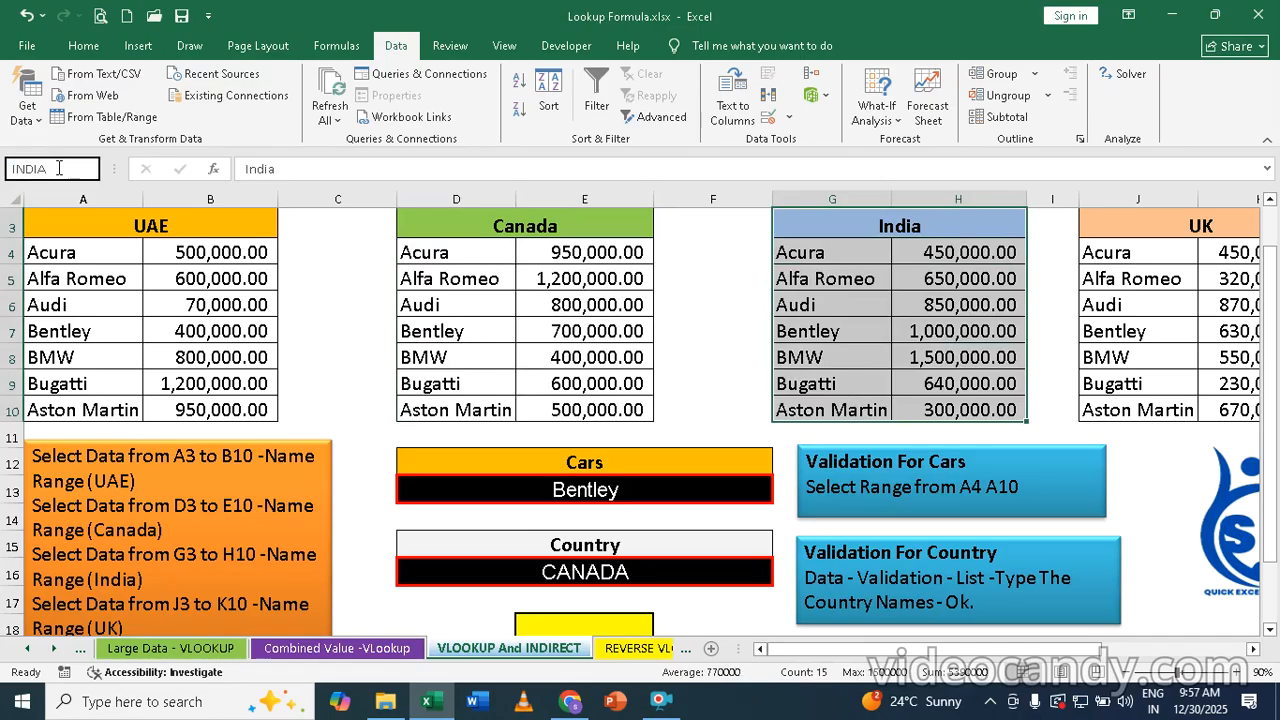
key("Return")
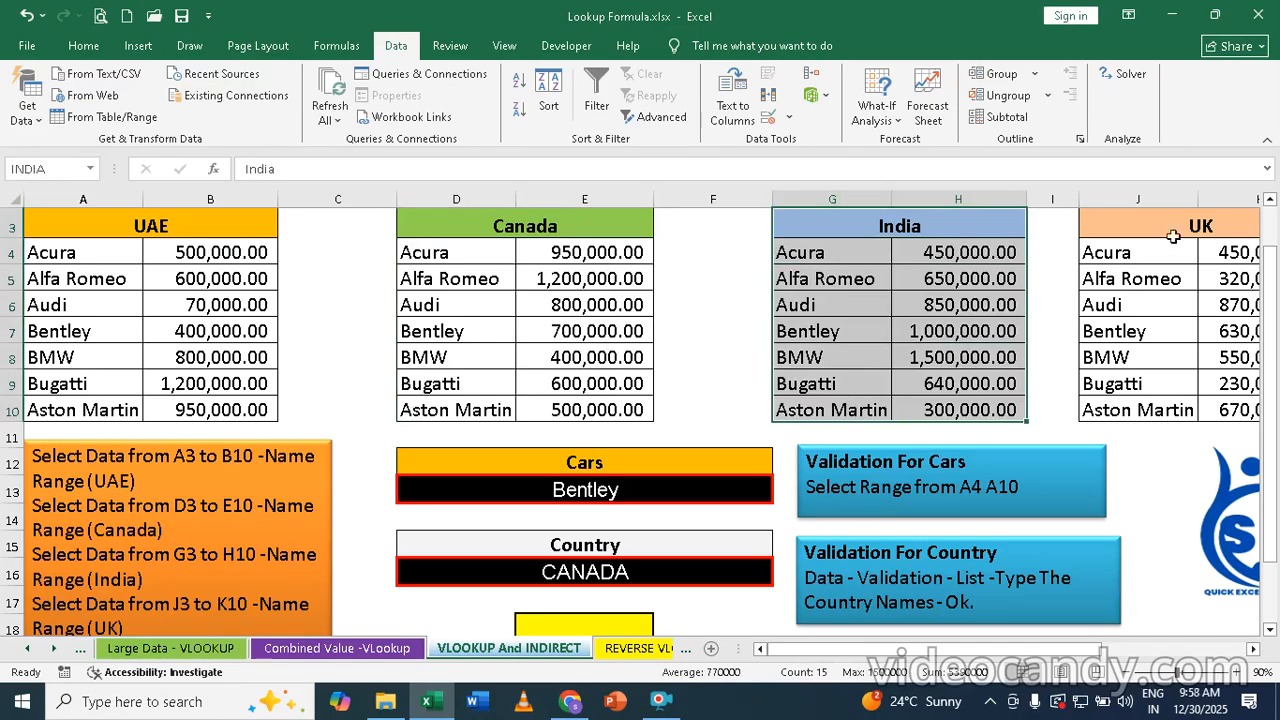
Step: Define the named range UK for the UK sales table in J3:K10 and check the list of defined names
left_click_drag(1165, 221, 1157, 400)
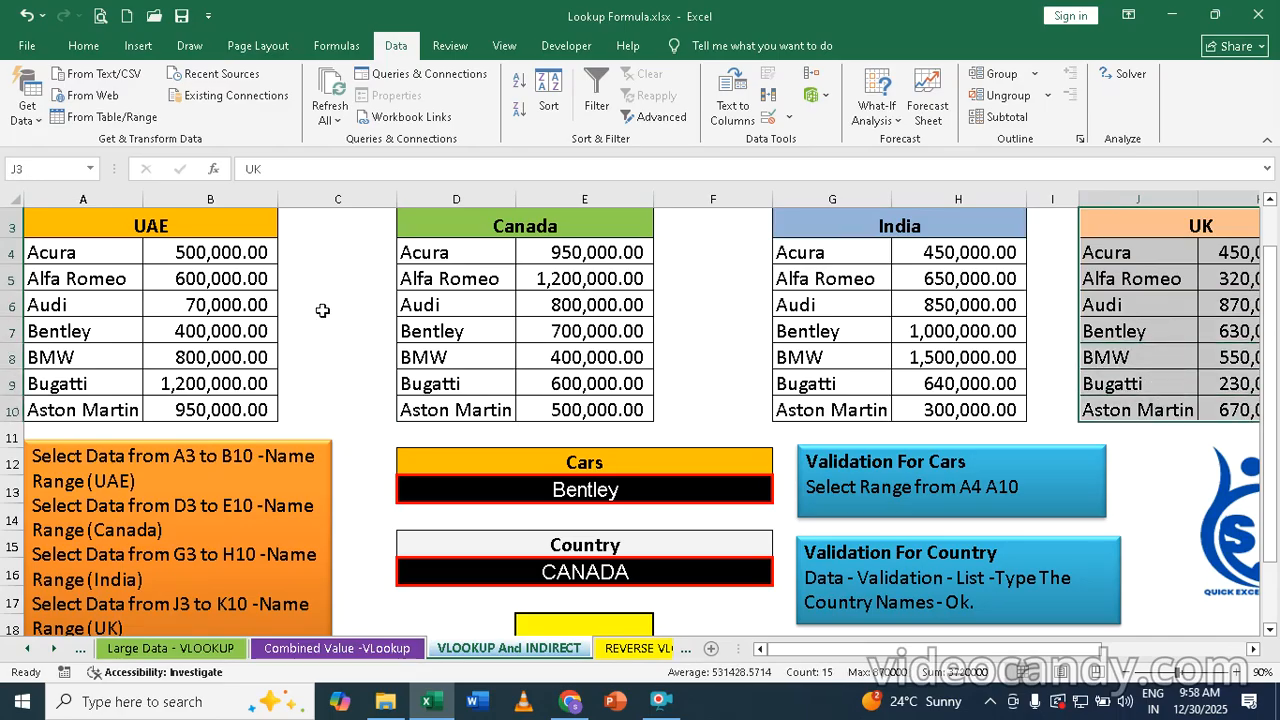
left_click(40, 169)
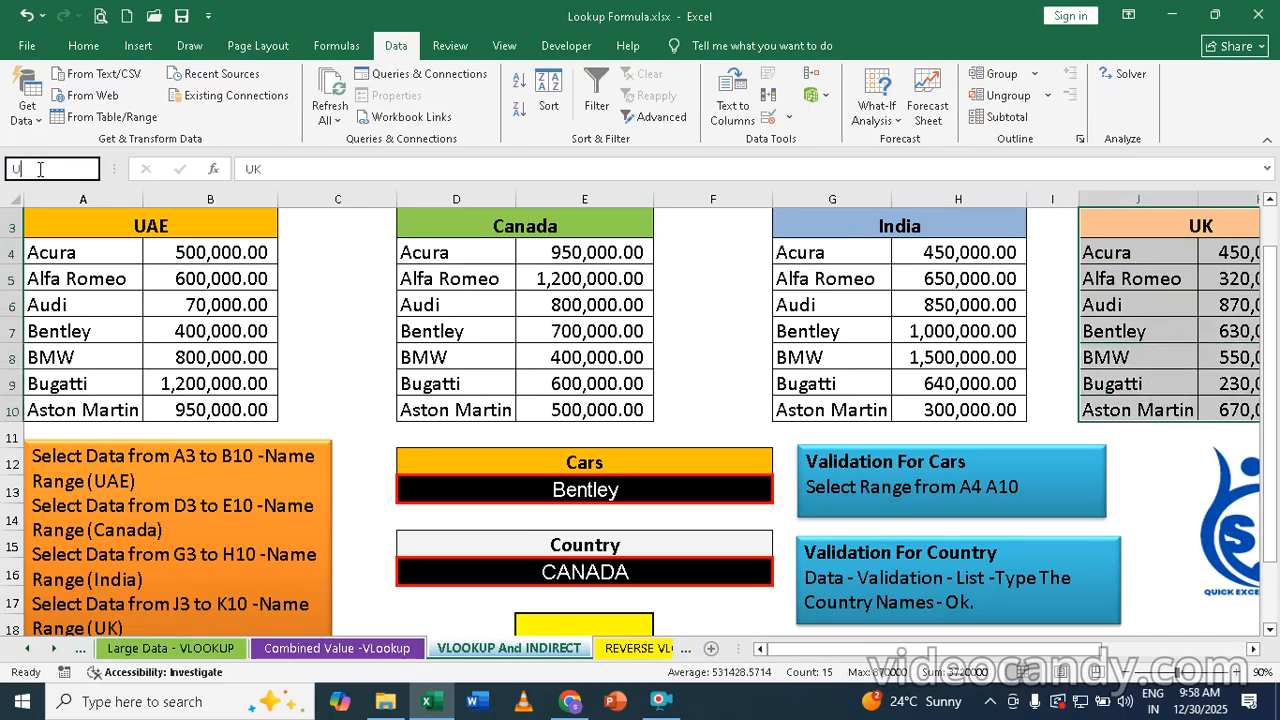
key("Return")
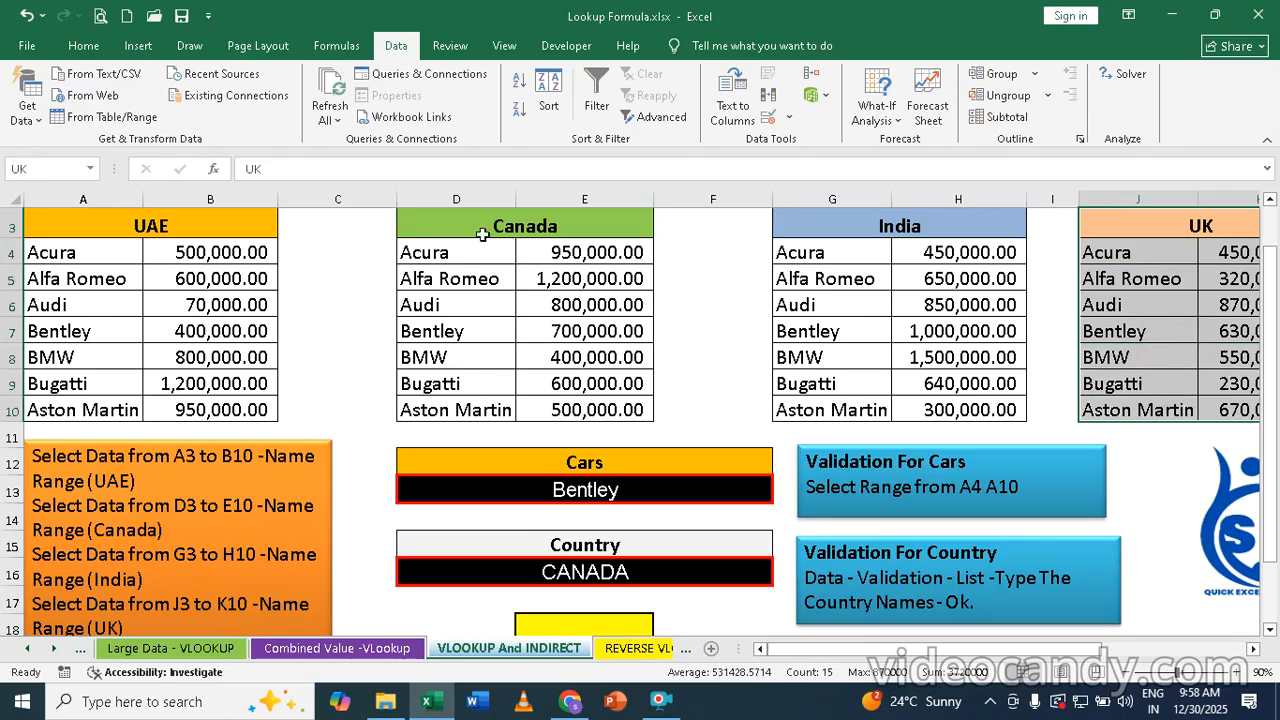
left_click(97, 170)
left_click(92, 169)
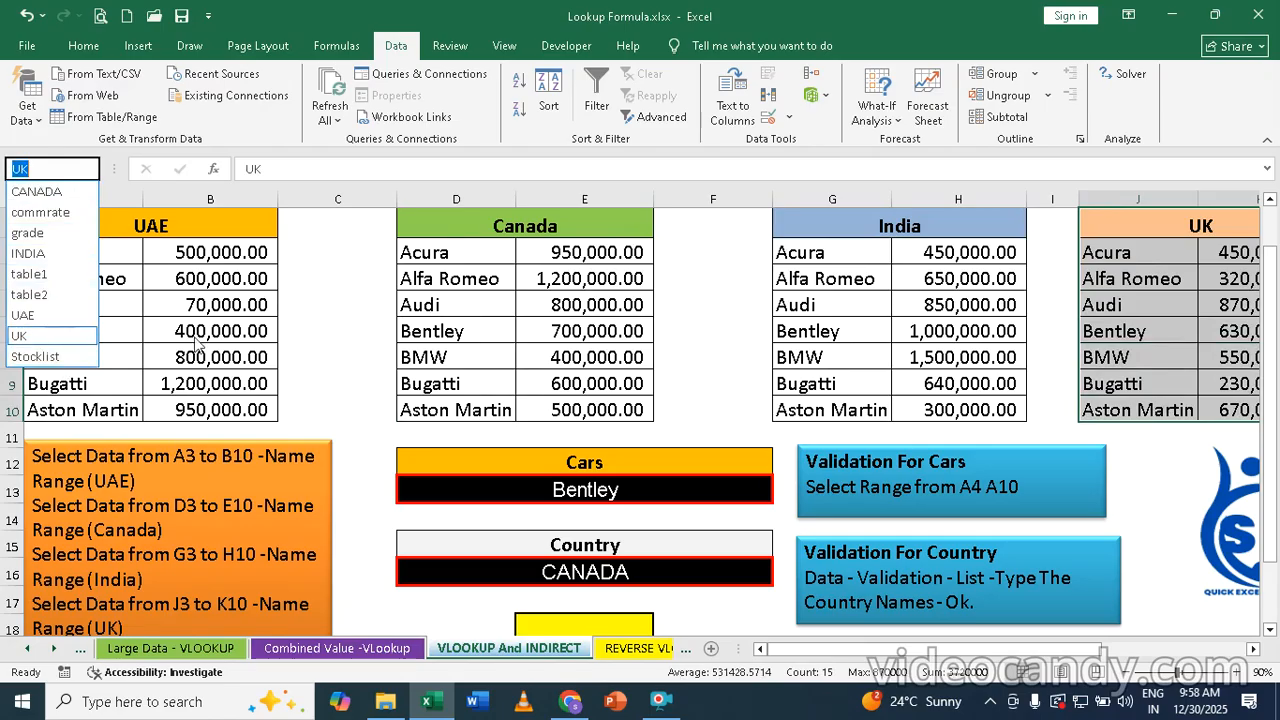
Step: Start a VLOOKUP formula in the yellow result cell E18 with the Cars cell D13 as the lookup value
left_click(613, 632)
left_click(613, 632)
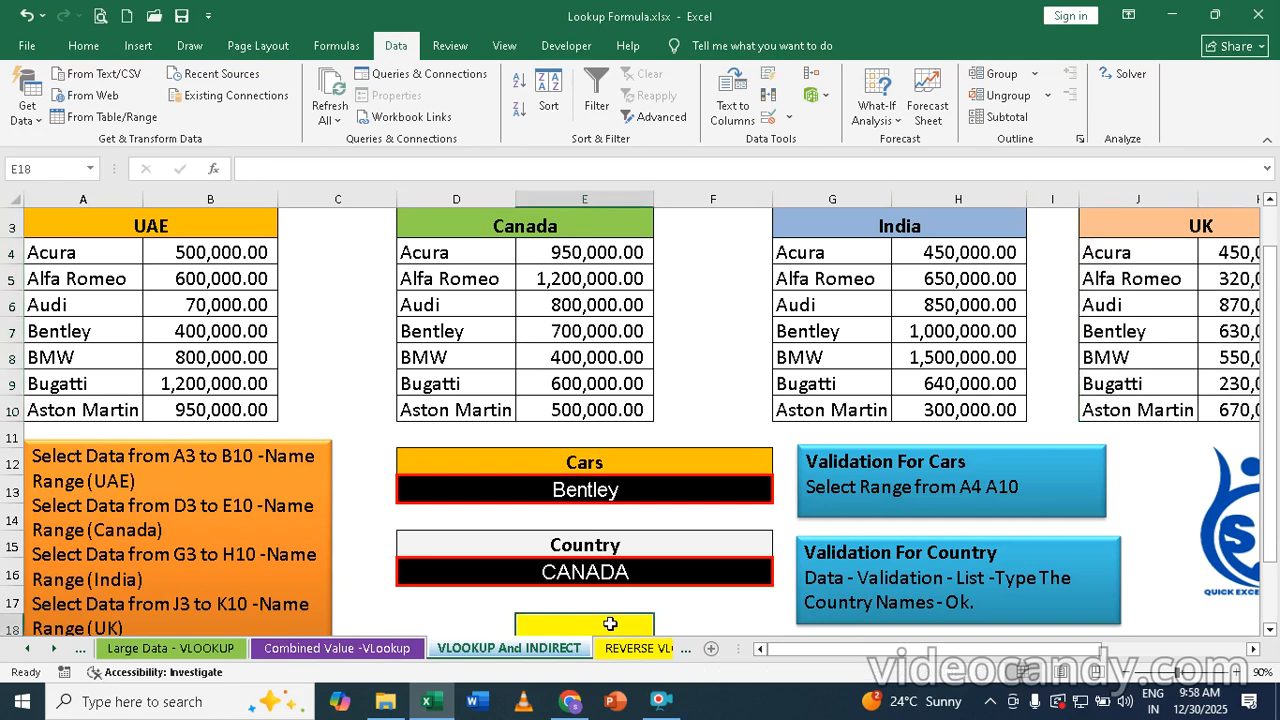
left_click(1270, 630)
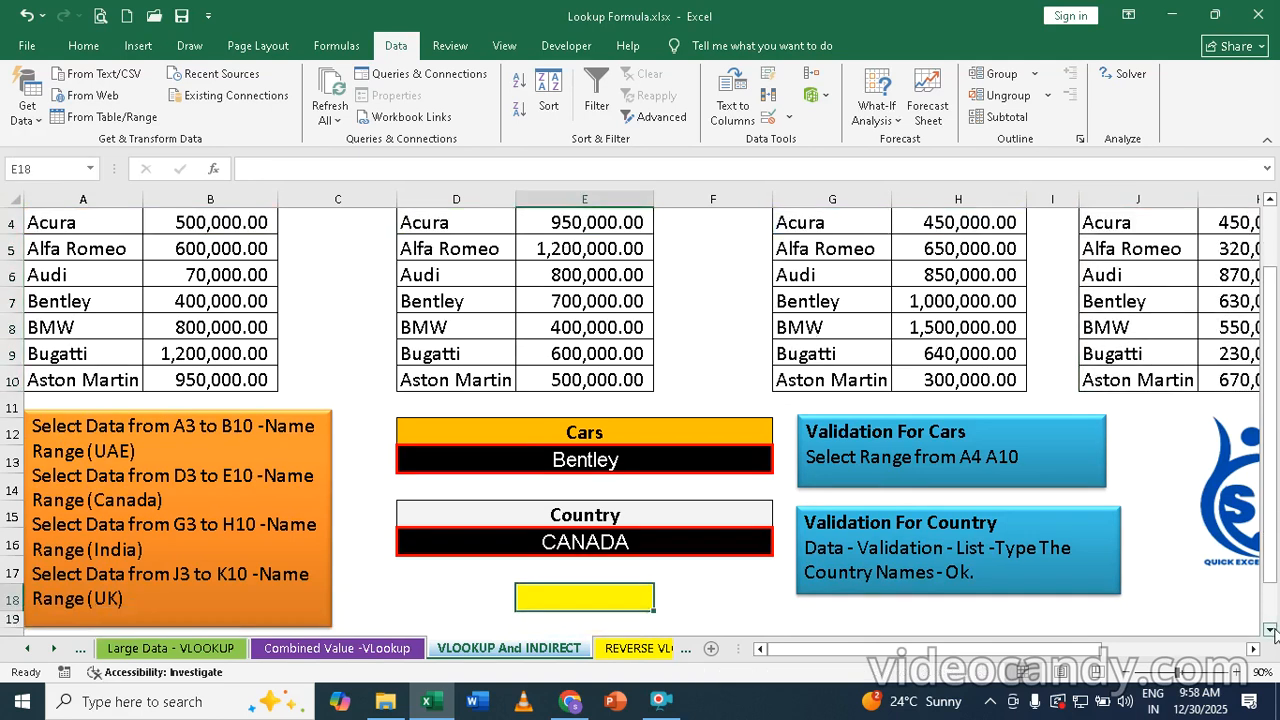
left_click(1270, 630)
left_click(1270, 630)
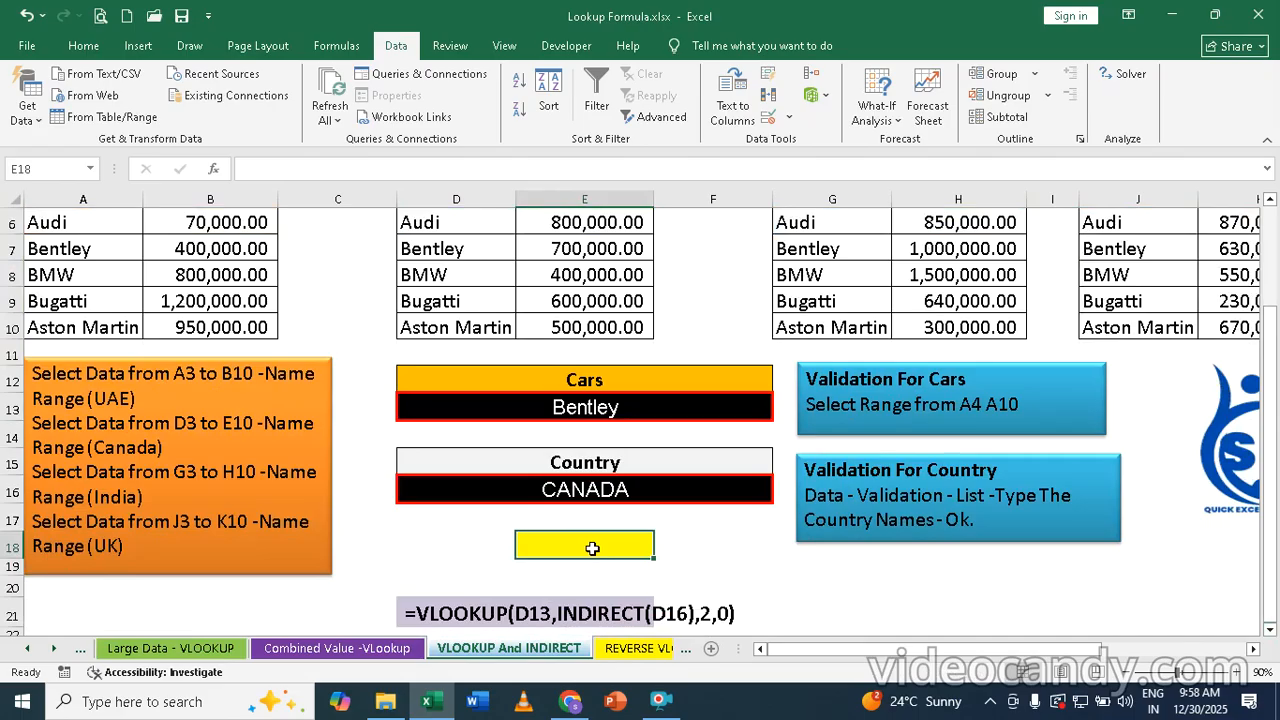
type("=")
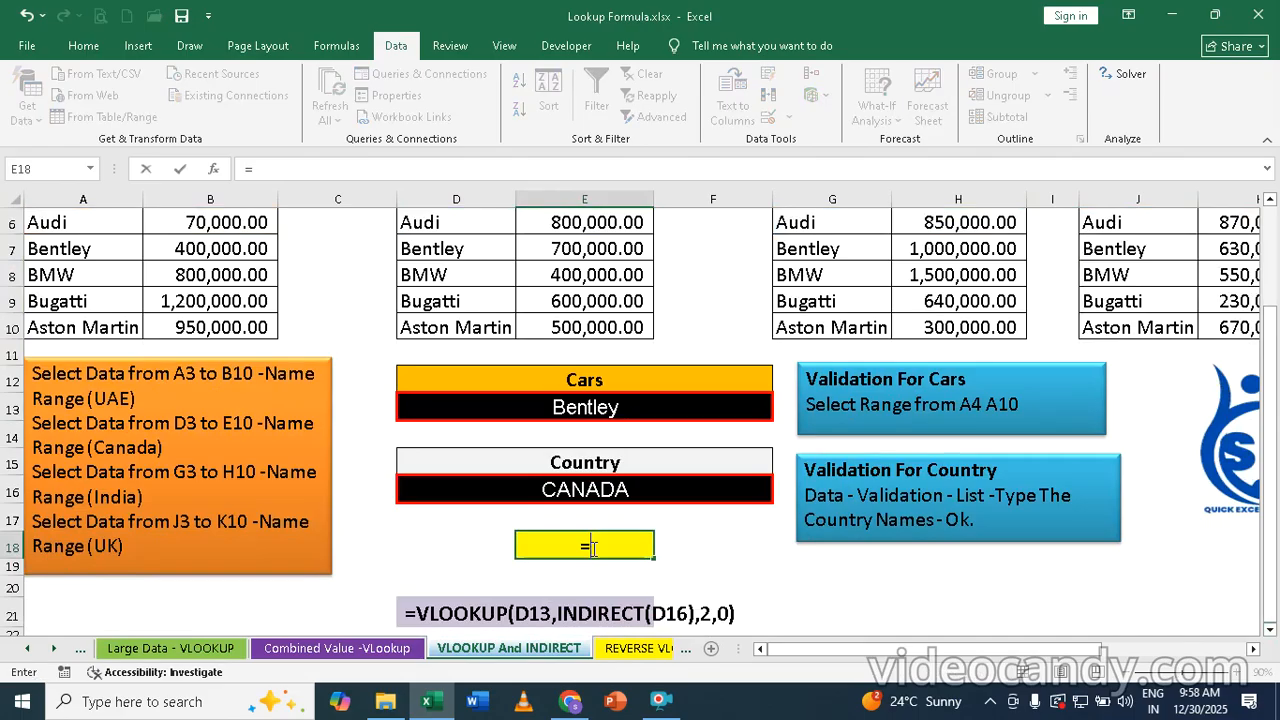
type("VL")
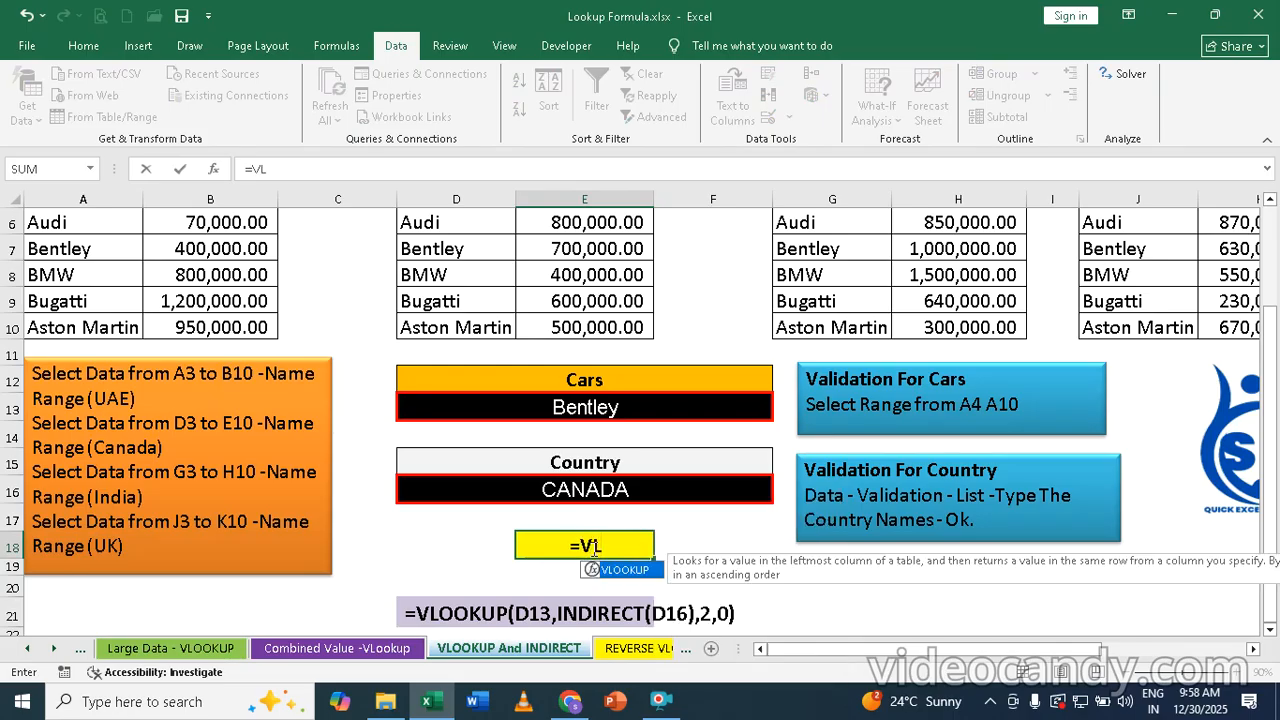
key("Tab")
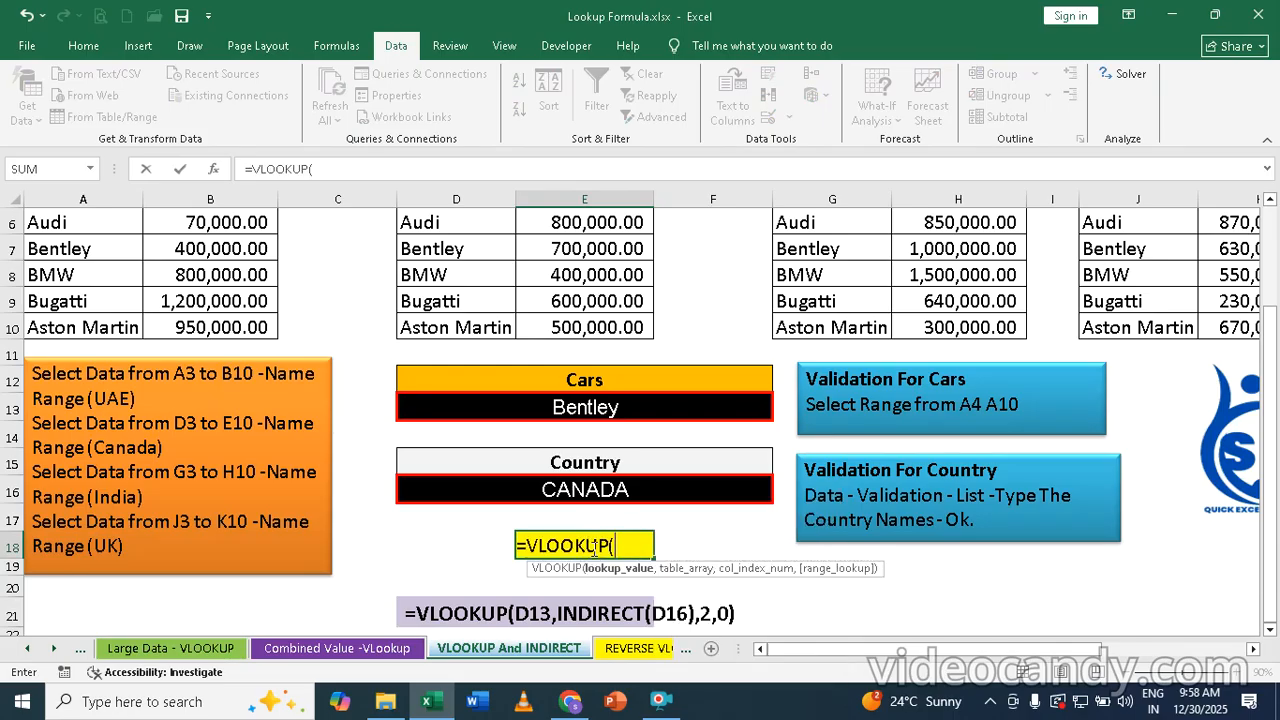
left_click(568, 409)
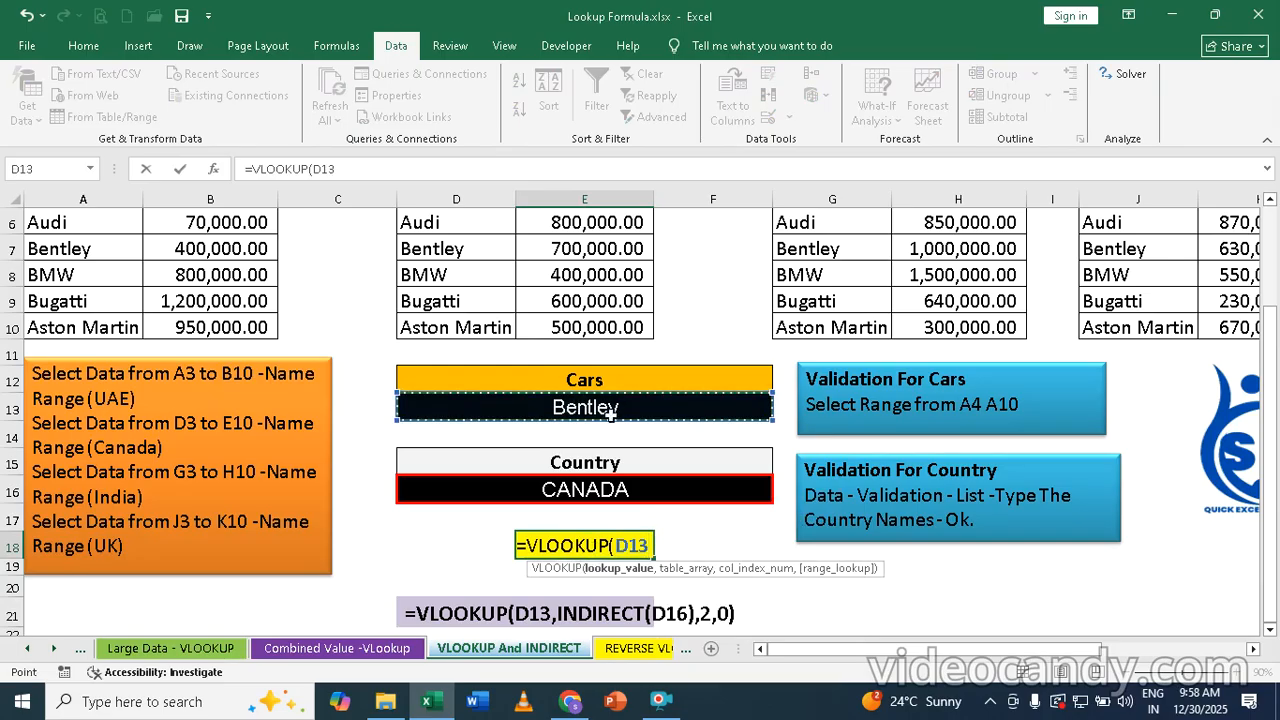
Step: Complete the E18 formula with INDIRECT(D16) as the table array, column index 2 and 0 for an exact match
type(",IN")
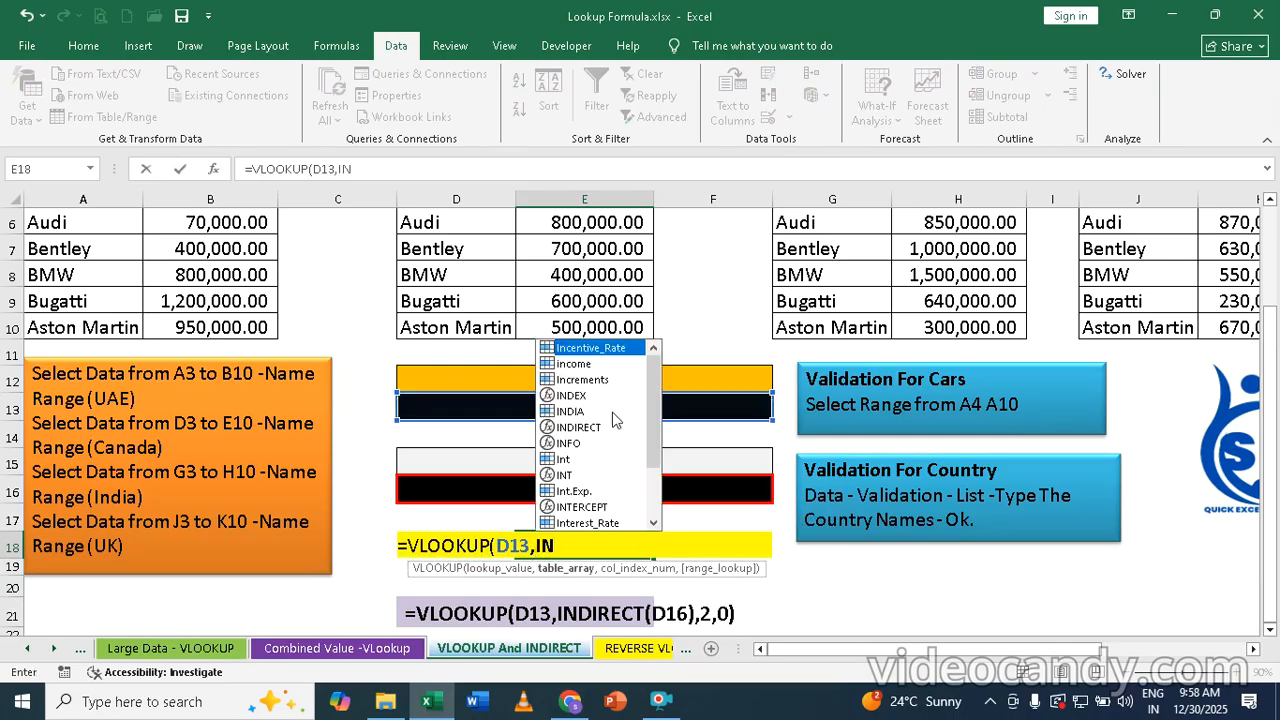
type("D")
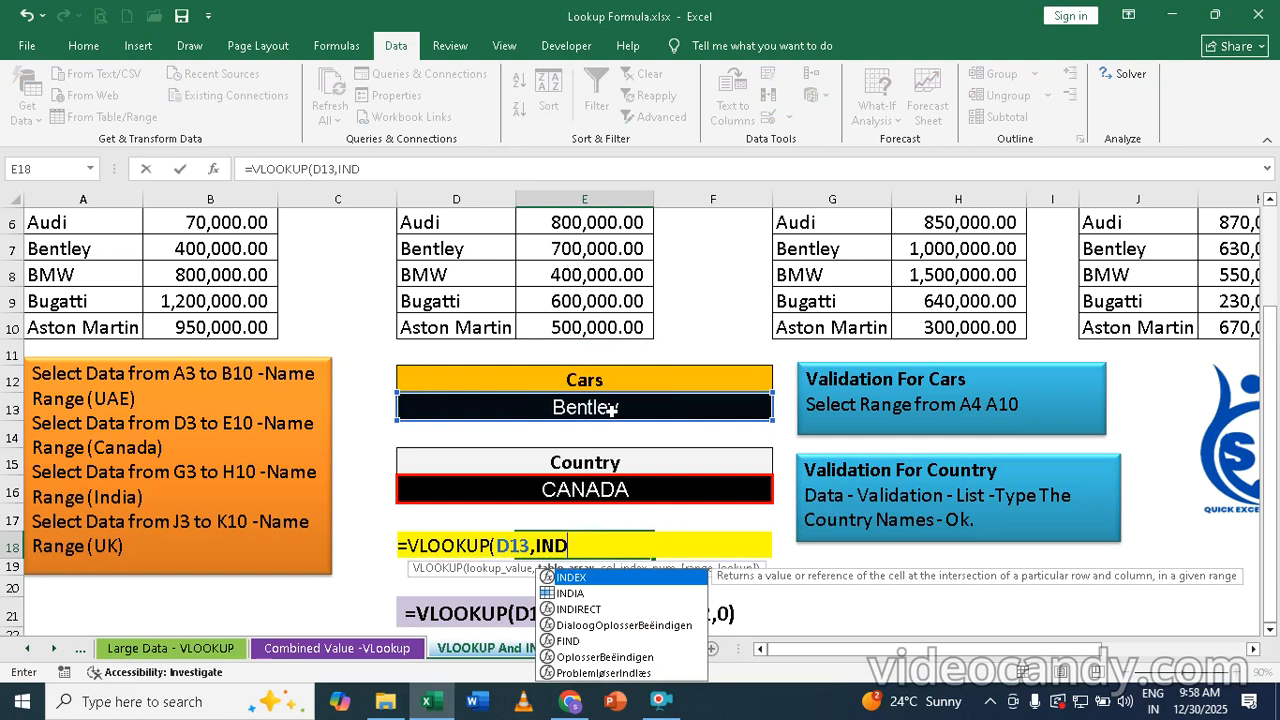
key("Down")
key("Down")
key("Tab")
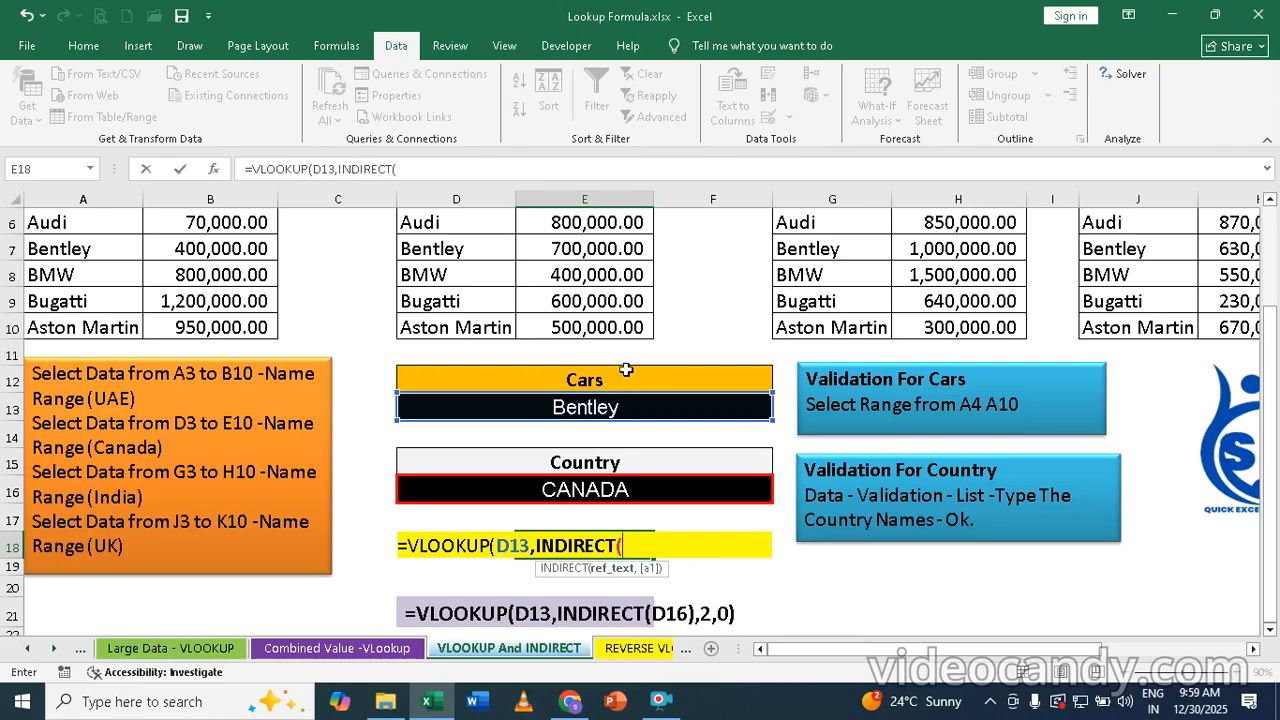
left_click(612, 489)
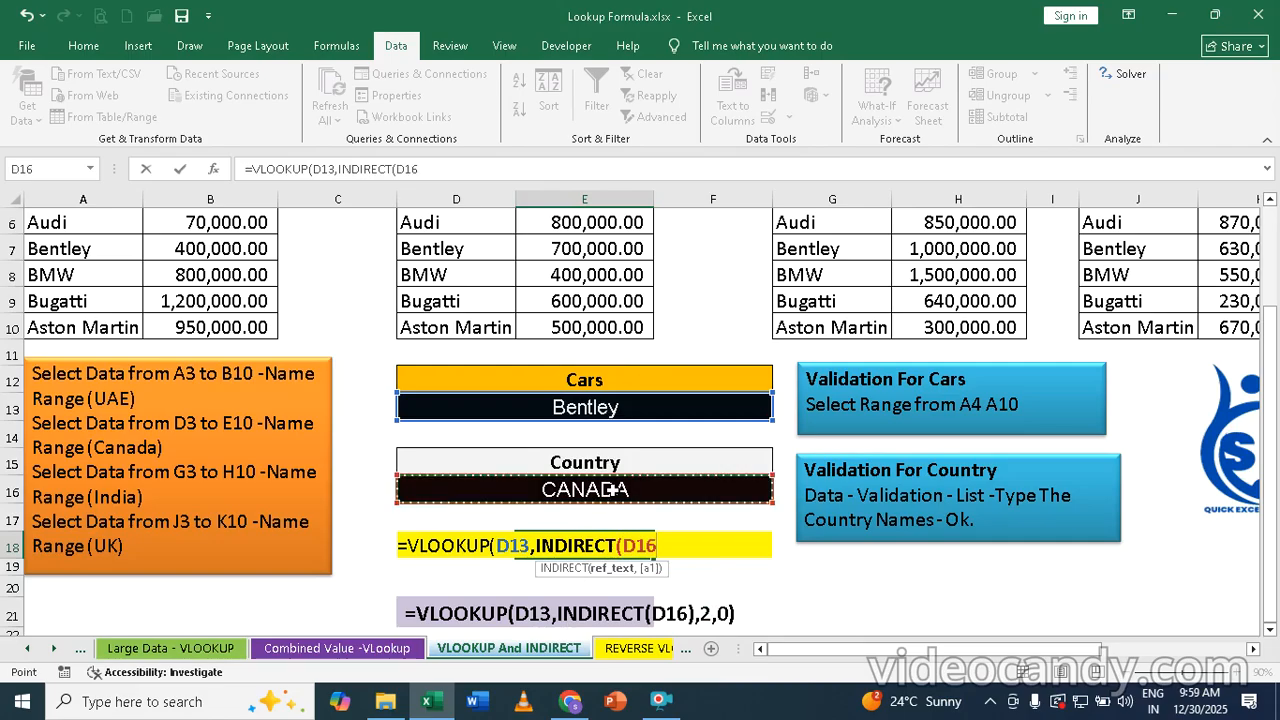
type("),")
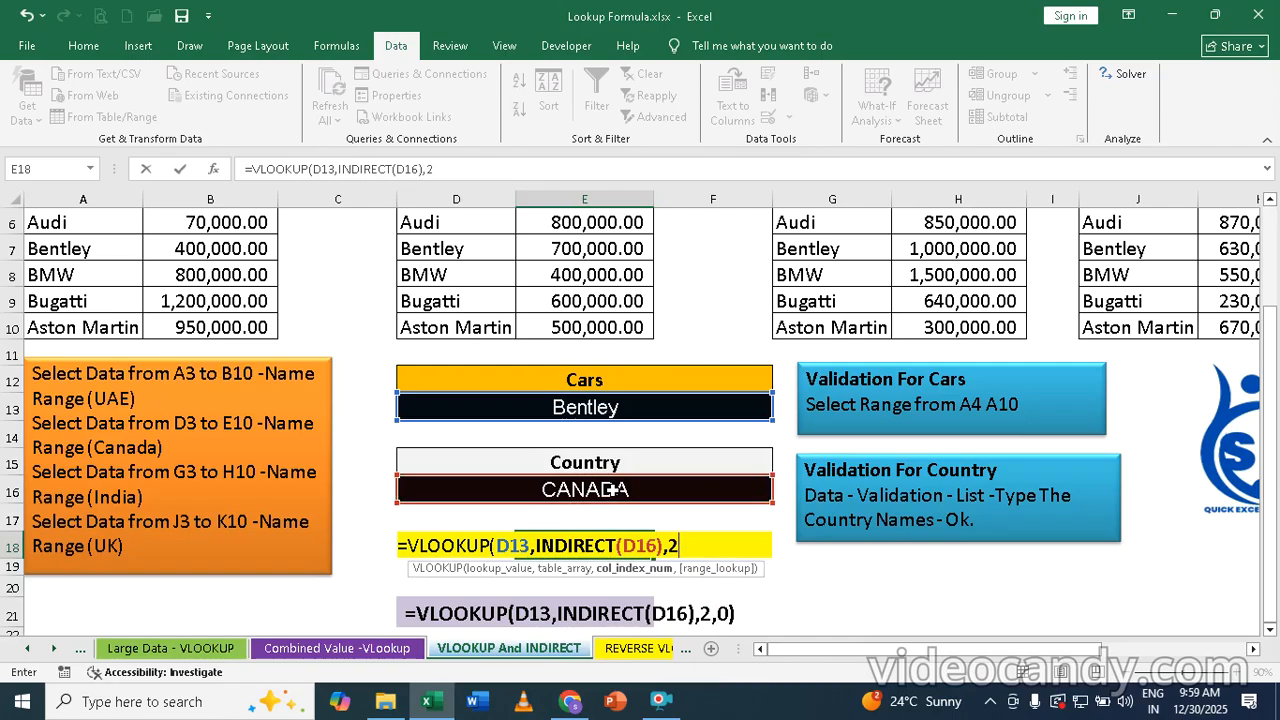
type("2,0")
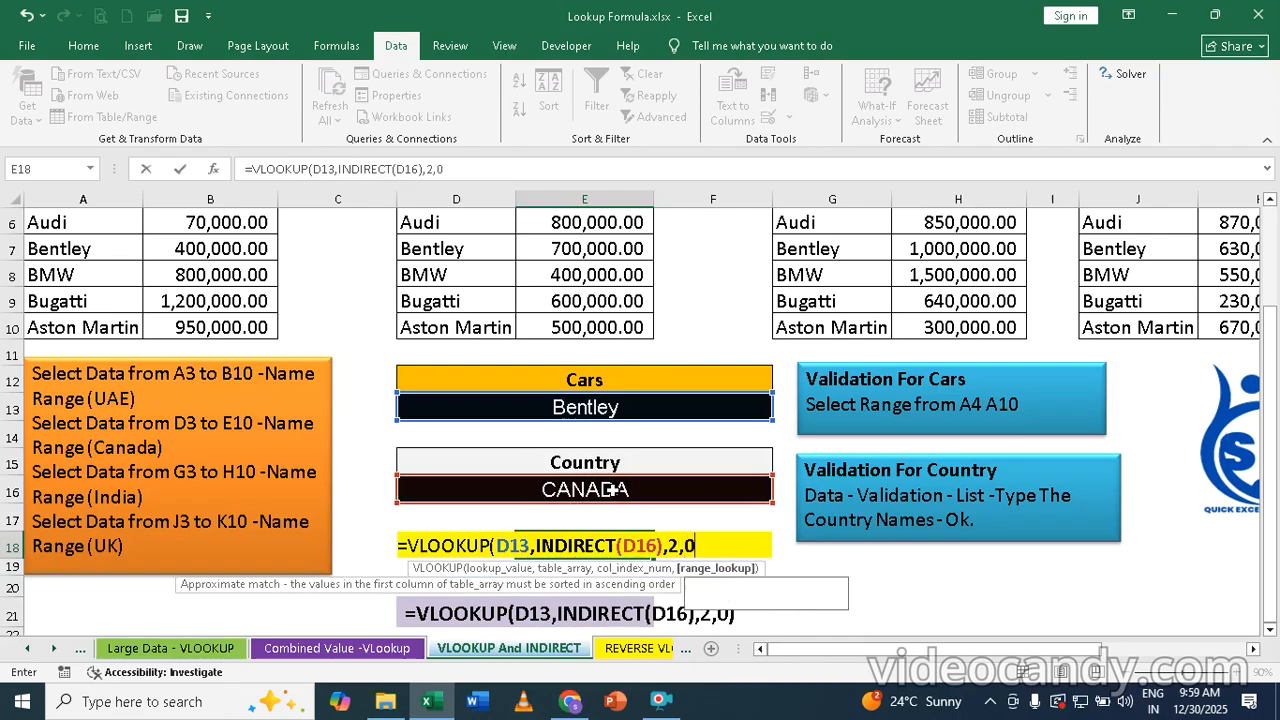
type(")")
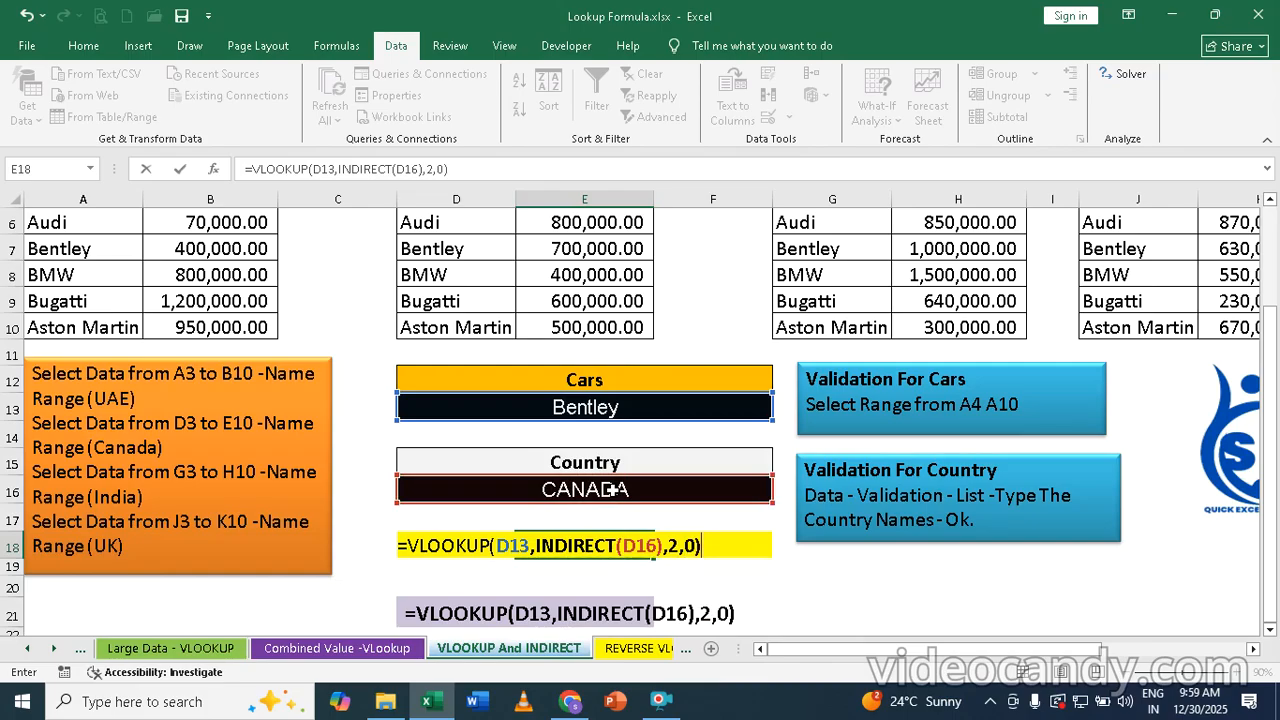
key("Return")
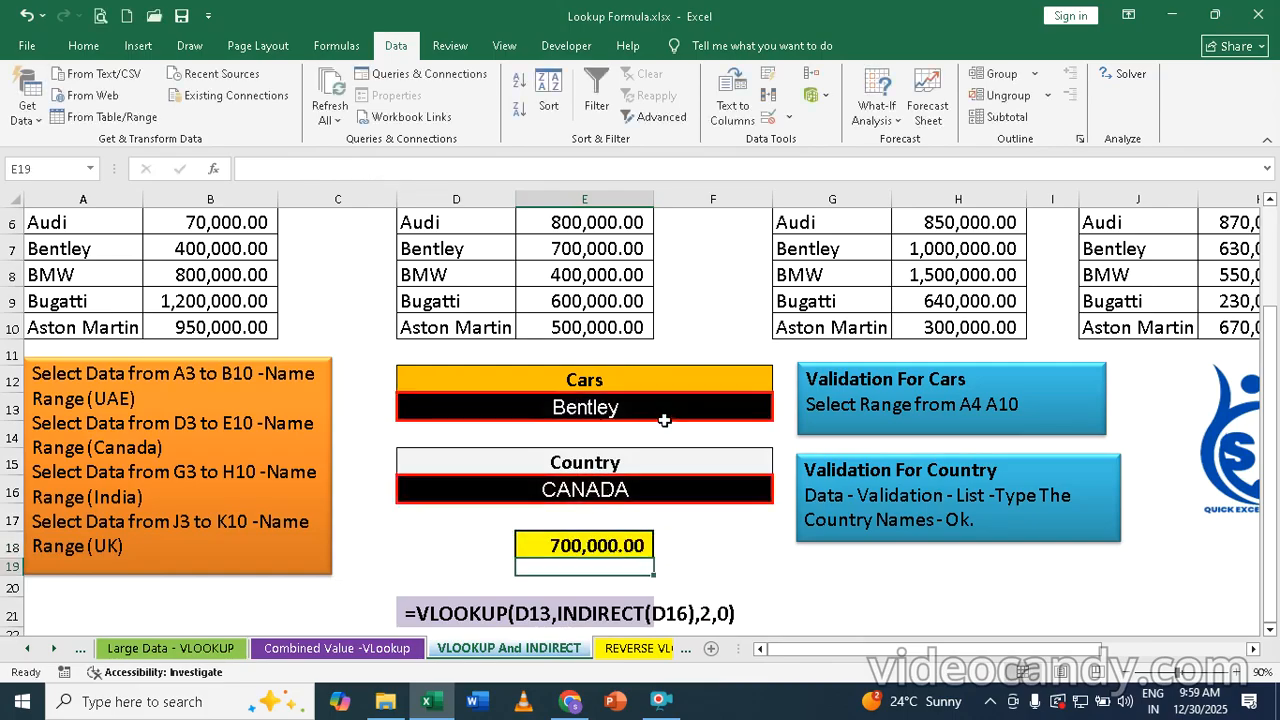
Step: Test the lookup by choosing BMW in the Cars cell D13 and INDIA in the Country cell D16
left_click(644, 410)
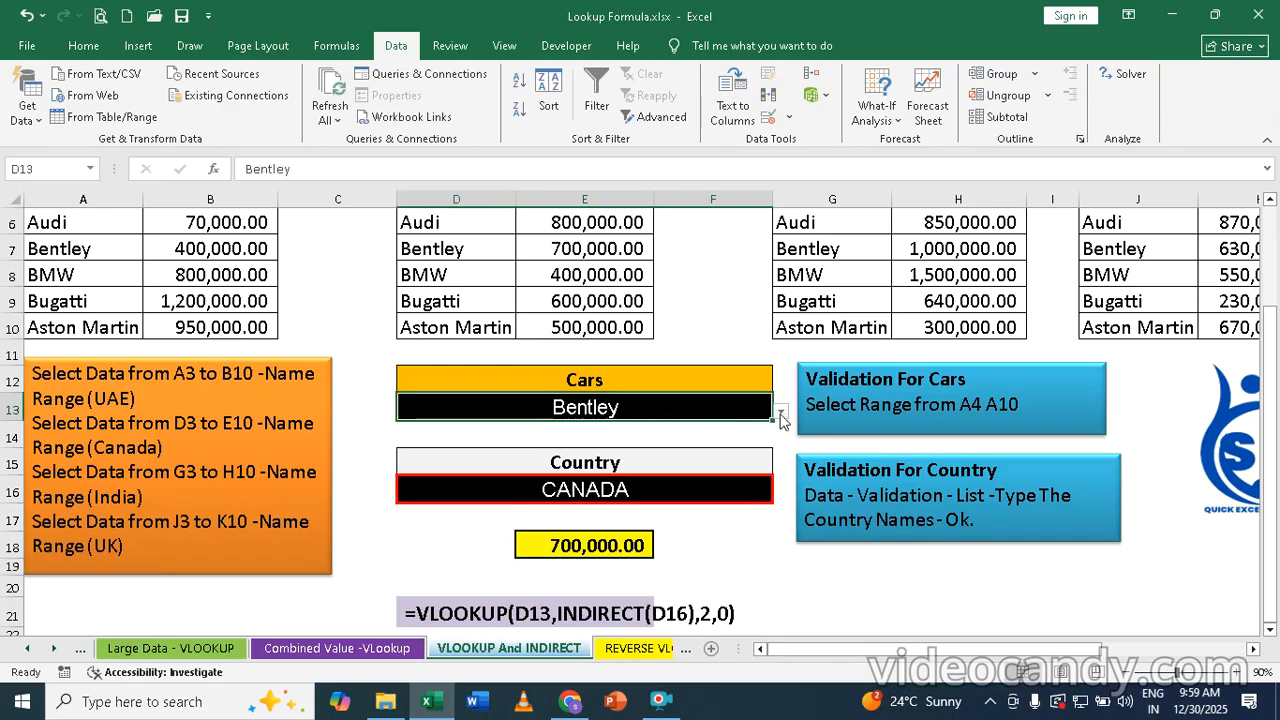
left_click(781, 412)
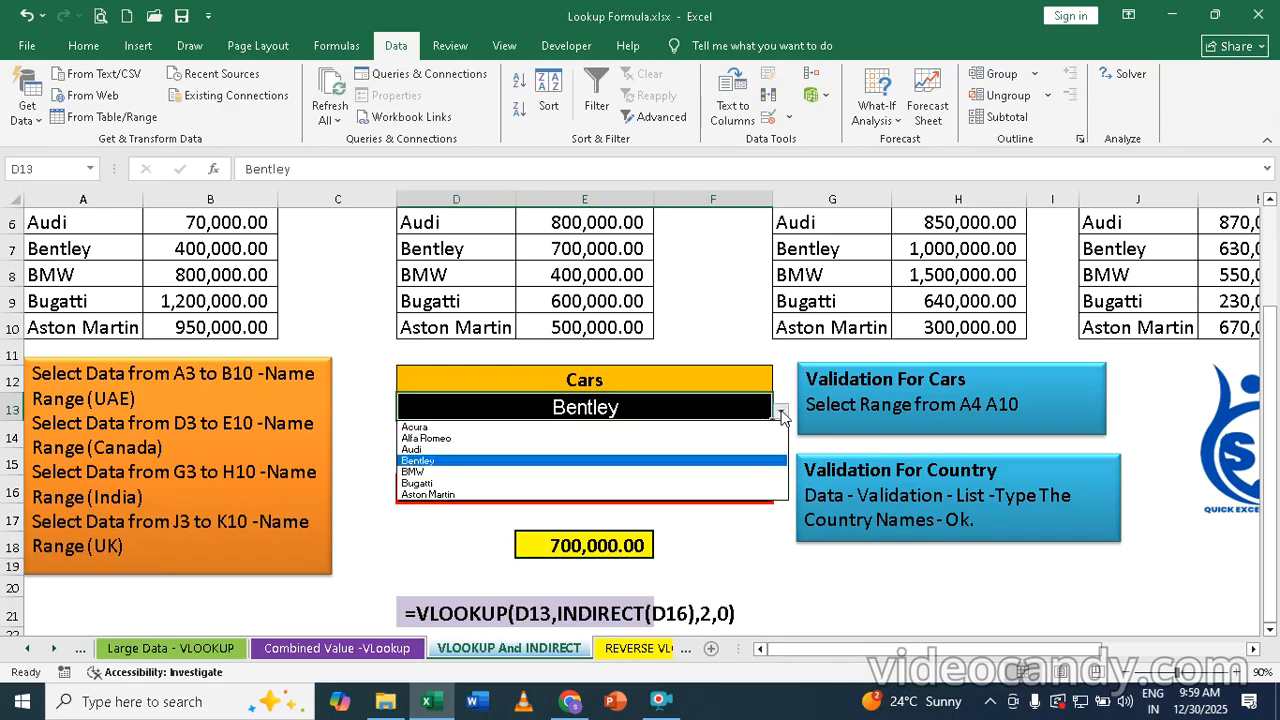
left_click(415, 472)
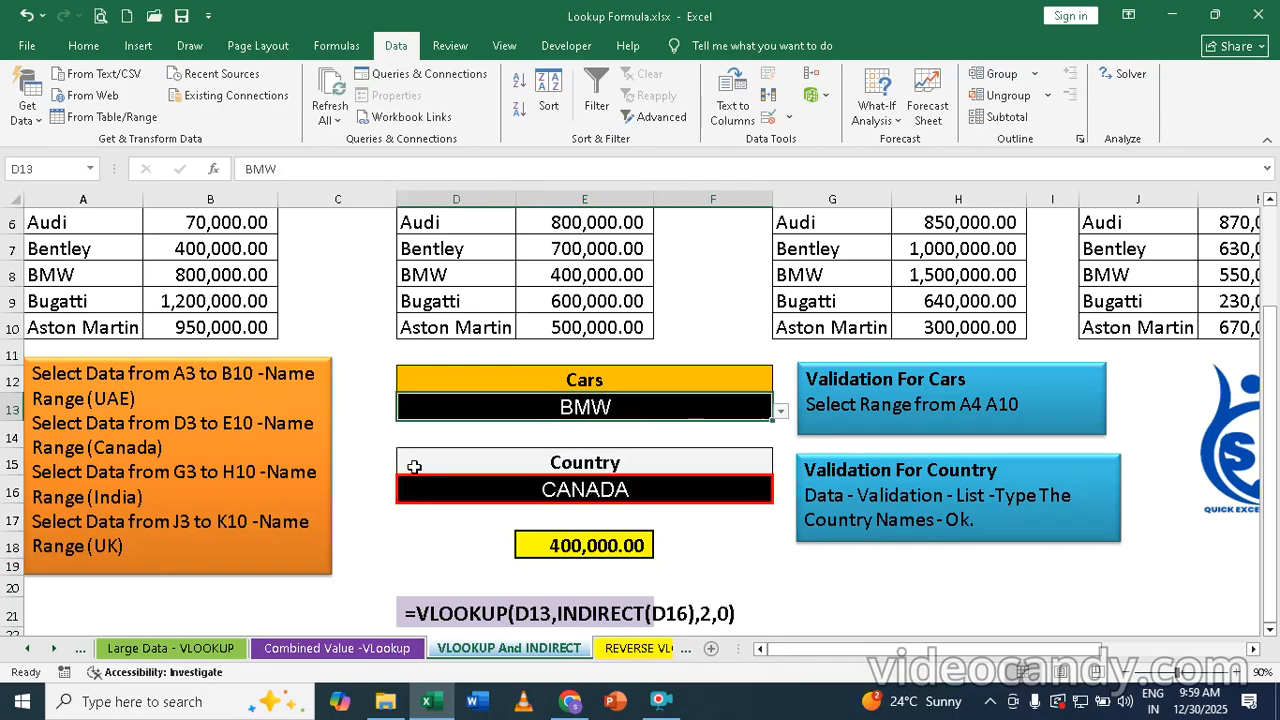
left_click(653, 487)
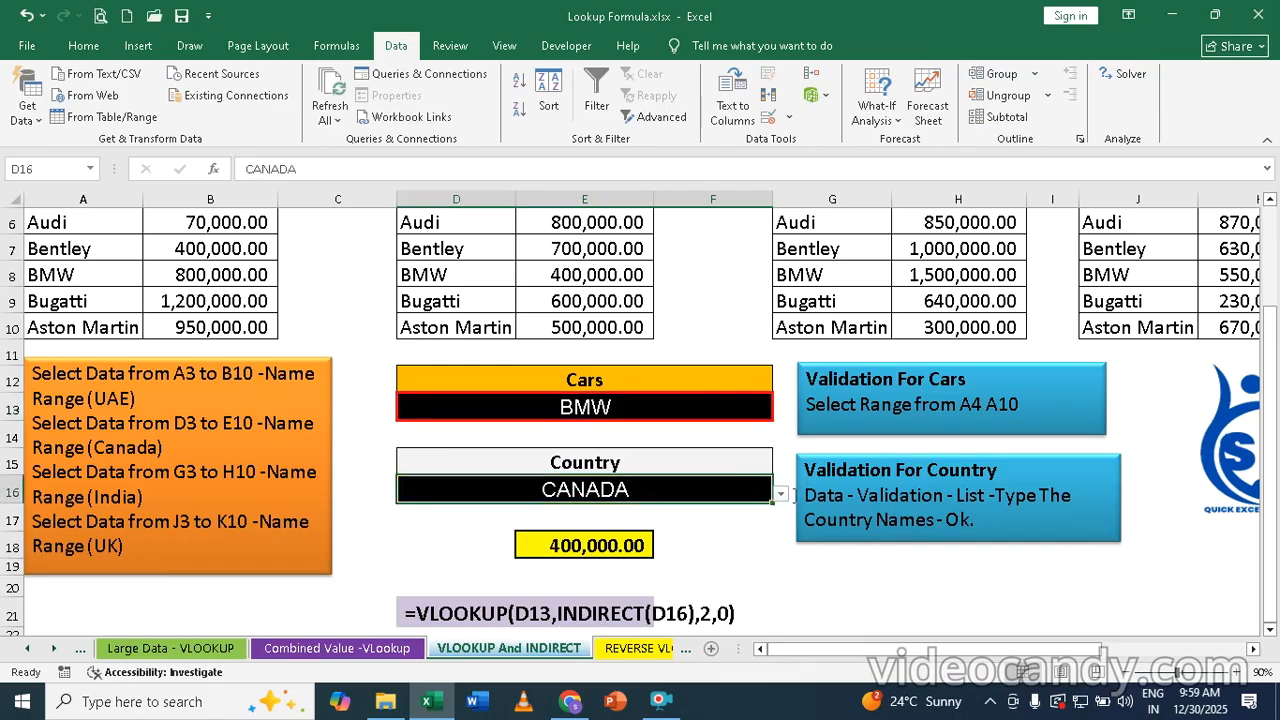
left_click(781, 496)
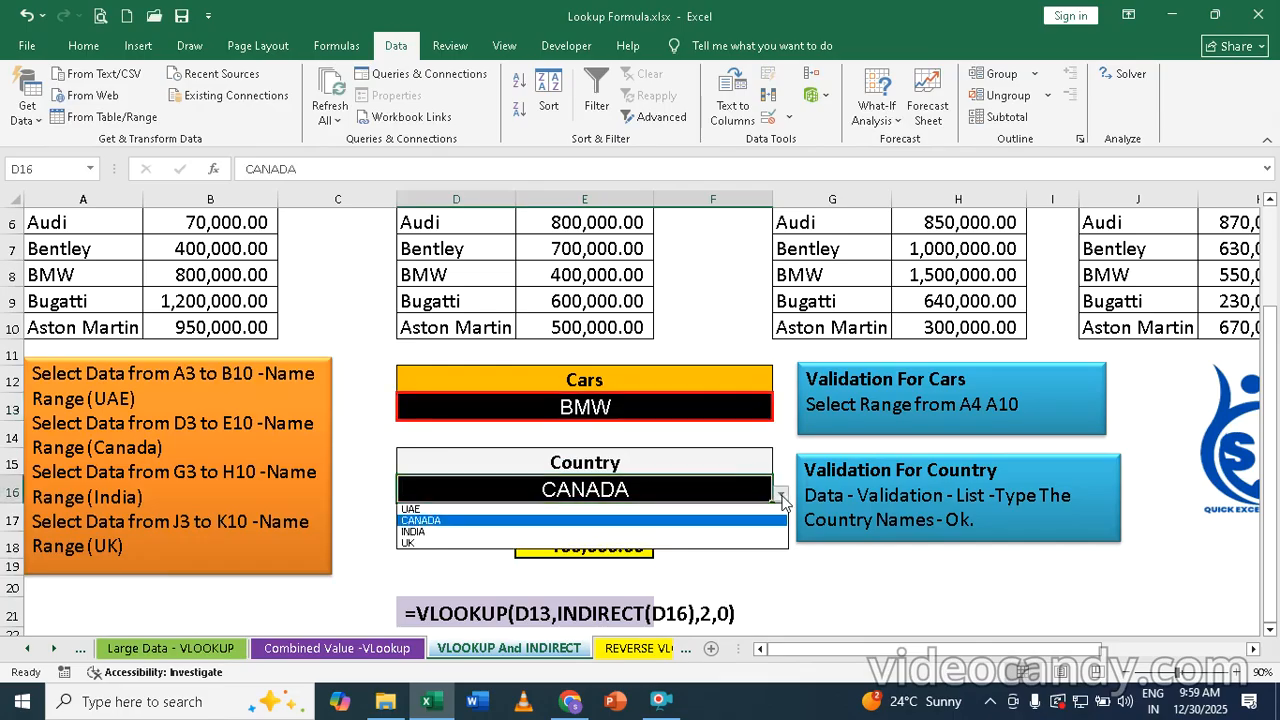
left_click(413, 532)
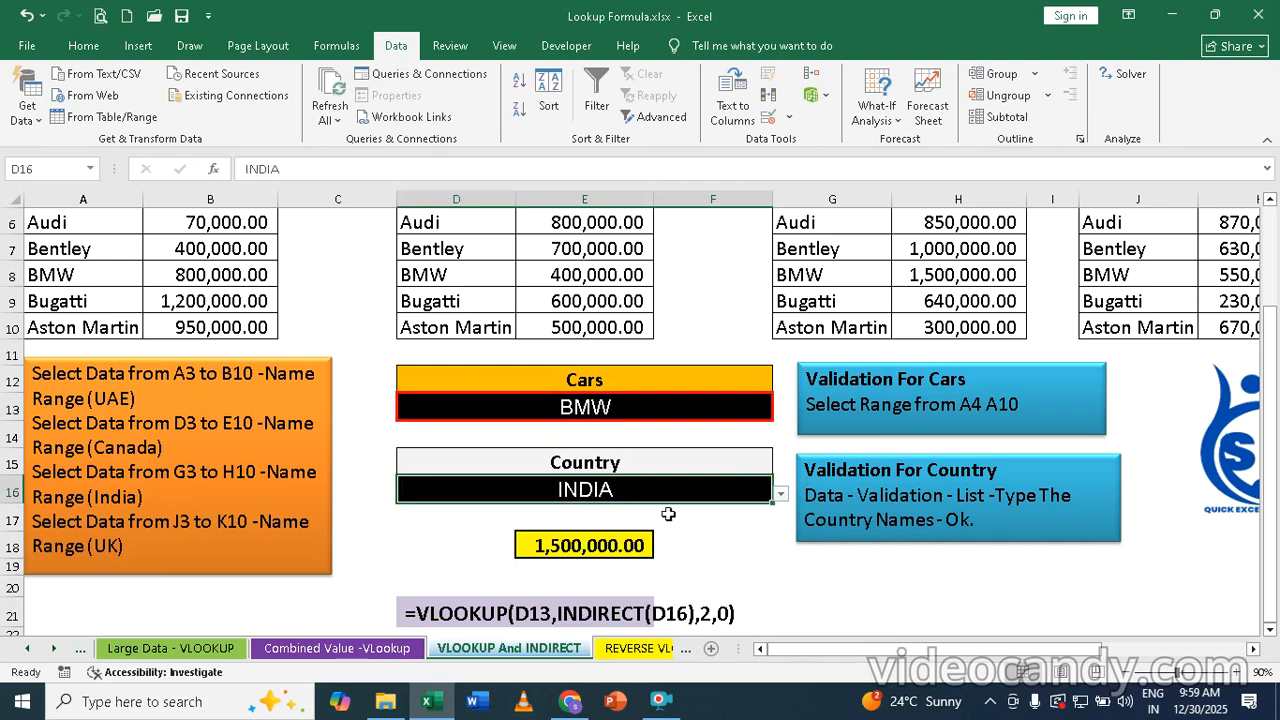
Step: Compare the lookup result with the country sales tables and review the list of defined names
left_click(1271, 201)
left_click(1271, 201)
left_click(1271, 201)
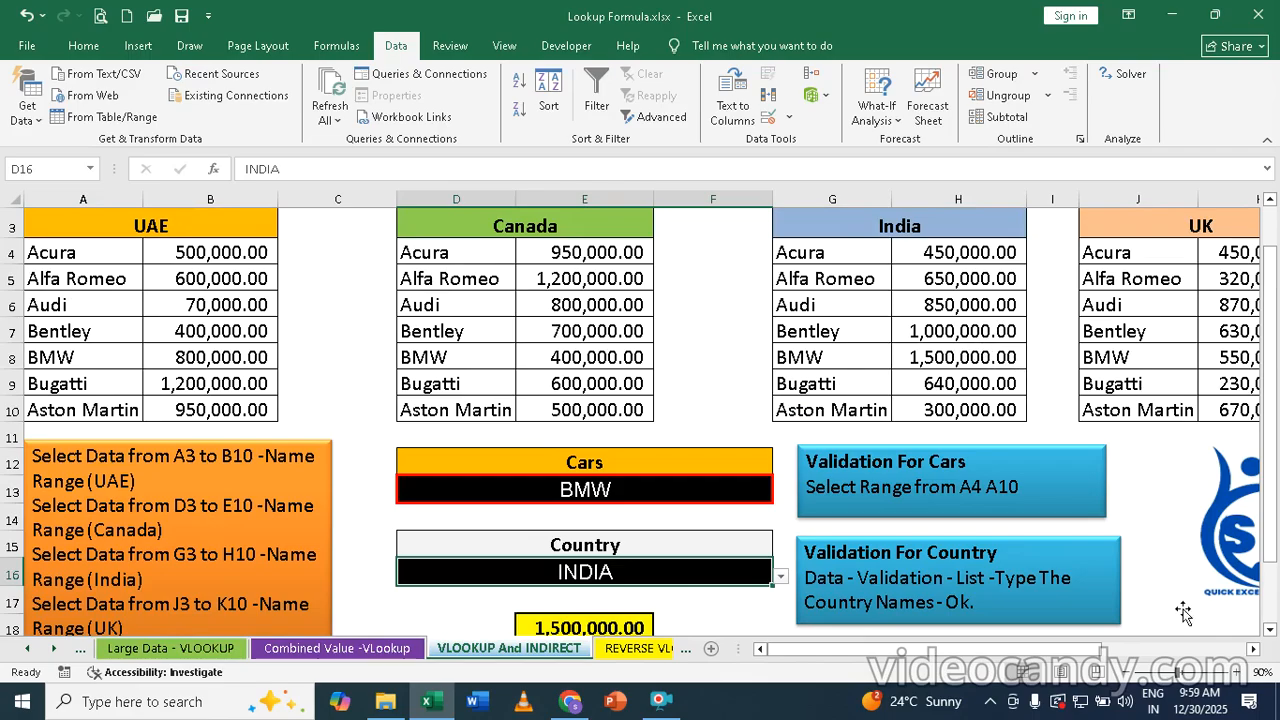
scroll(1269, 630, "down", 5)
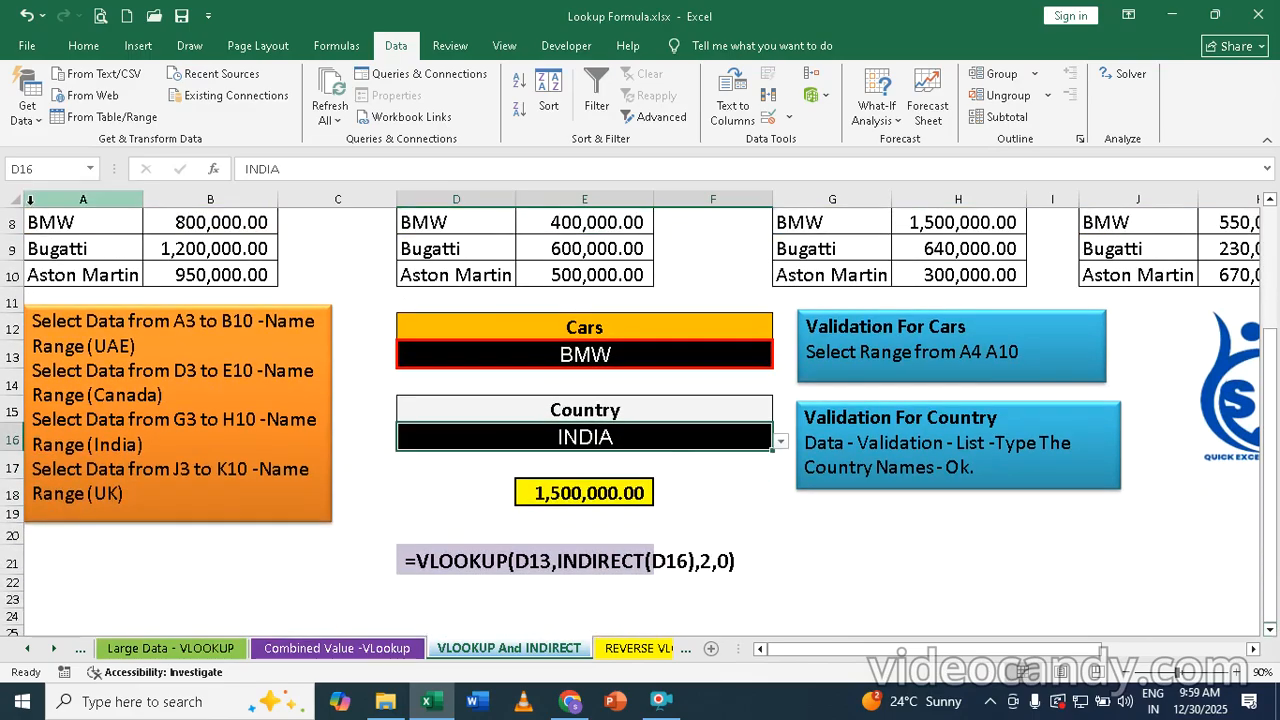
left_click(92, 169)
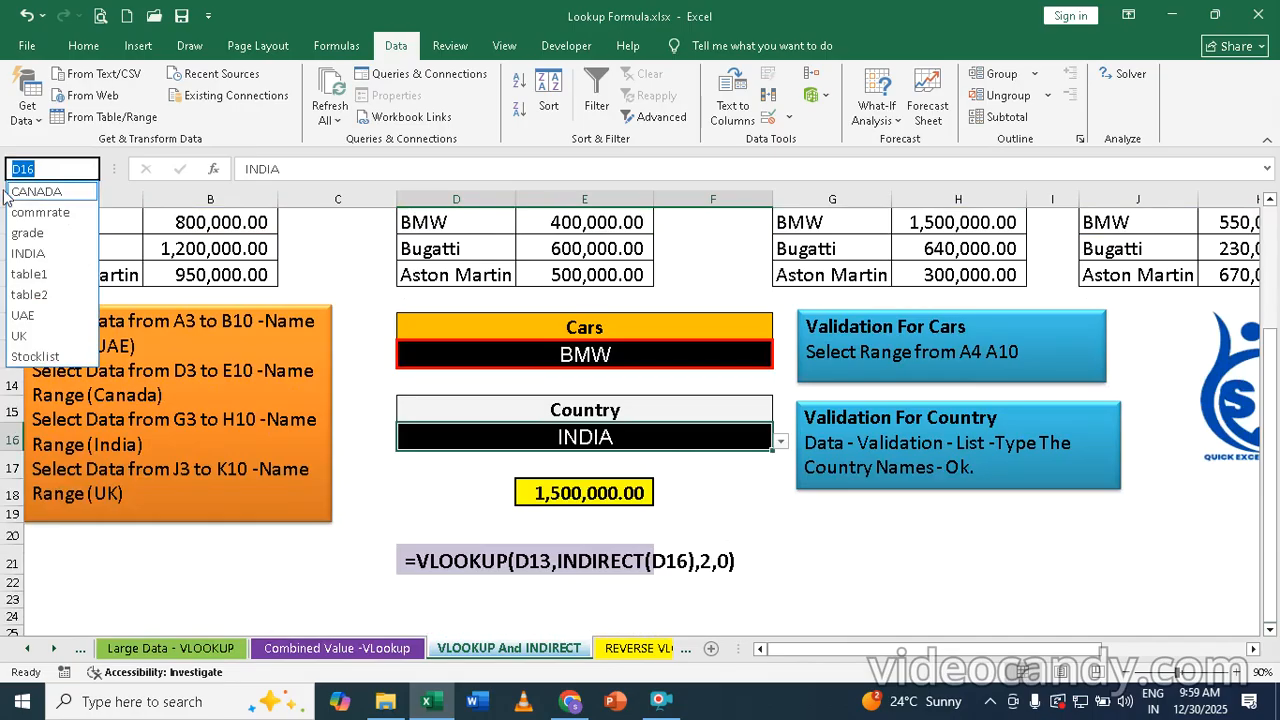
left_click(875, 568)
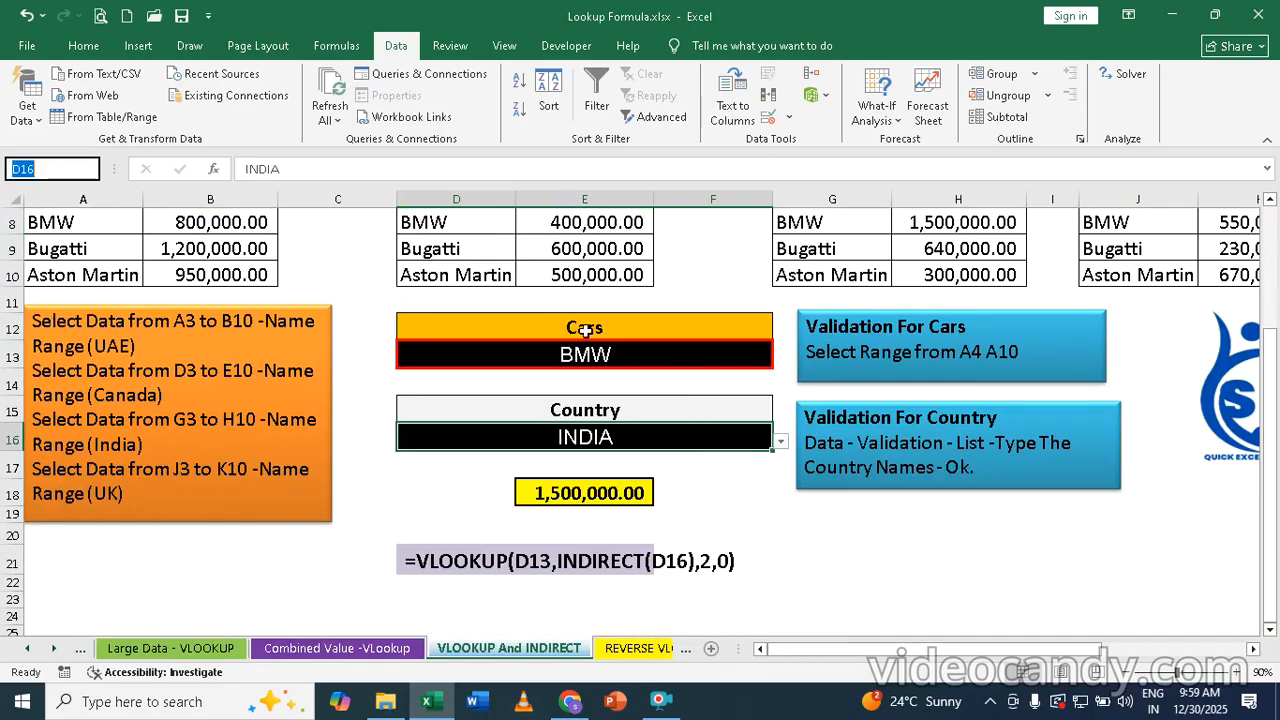
Step: Delete the defined name UAE, which refers to A3:B10 on the VLOOKUP And INDIRECT sheet
left_click(340, 46)
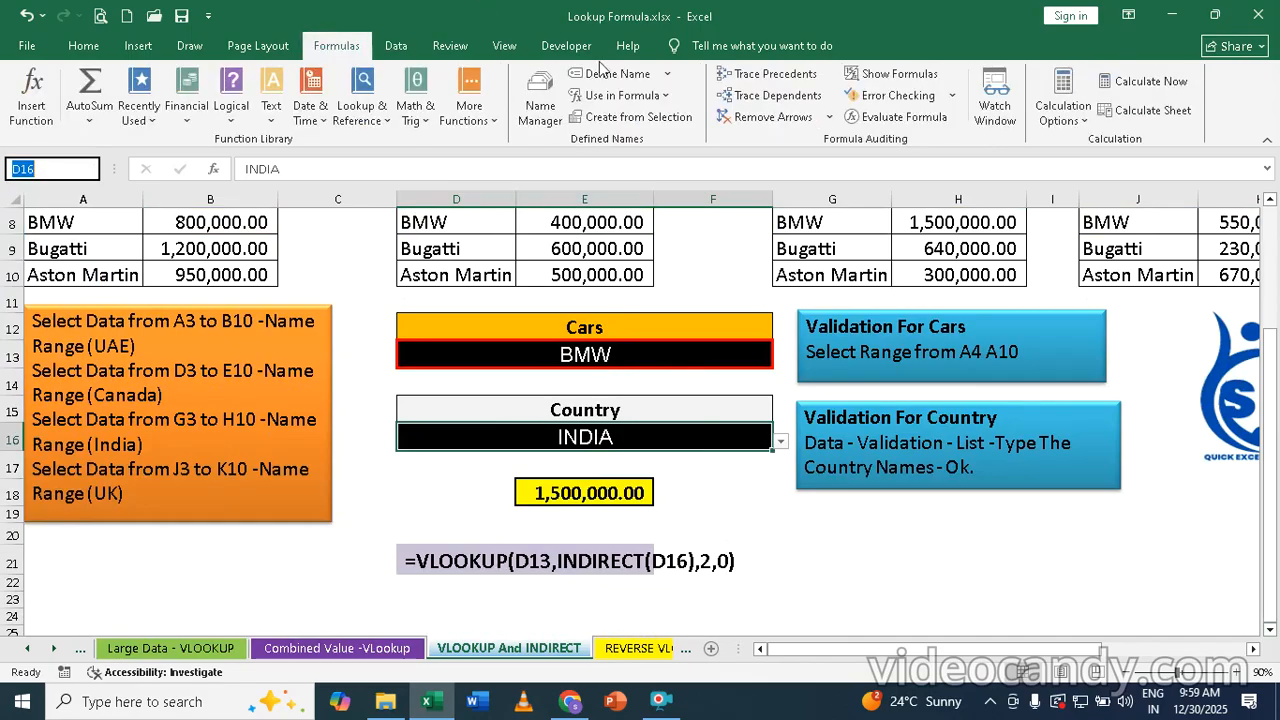
left_click(532, 108)
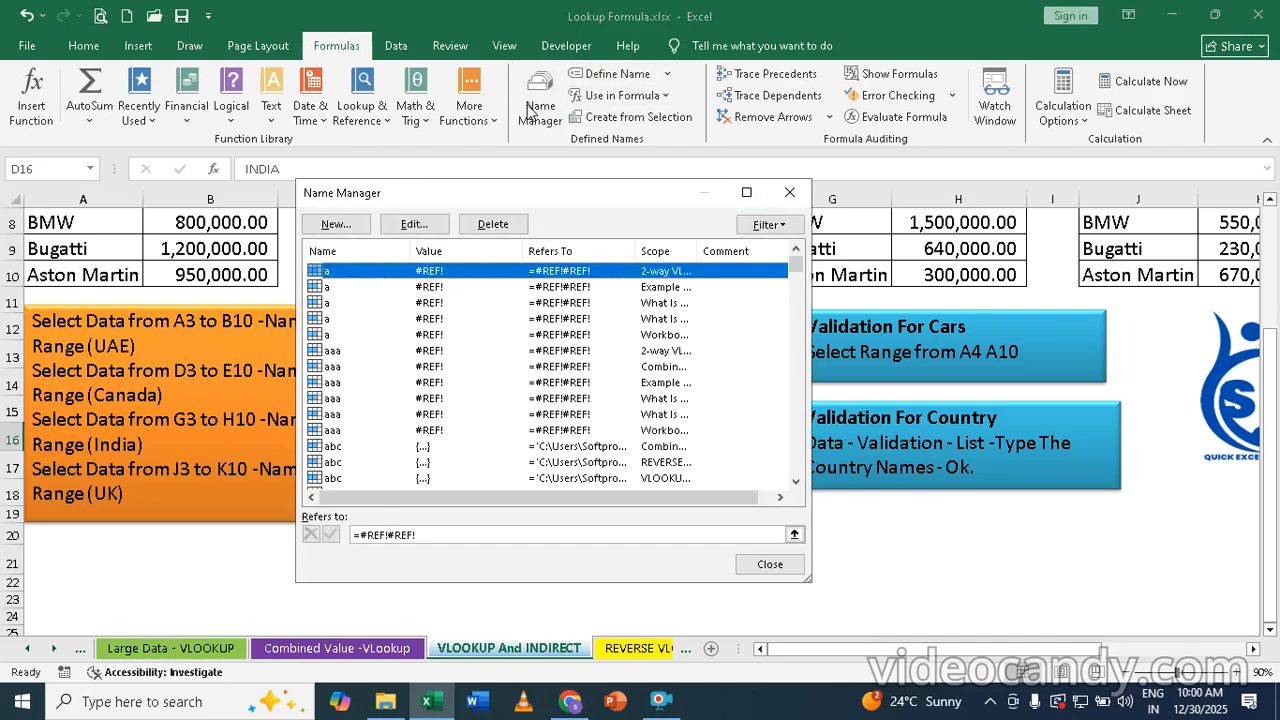
left_click(785, 566)
left_click_drag(1270, 363, 1270, 241)
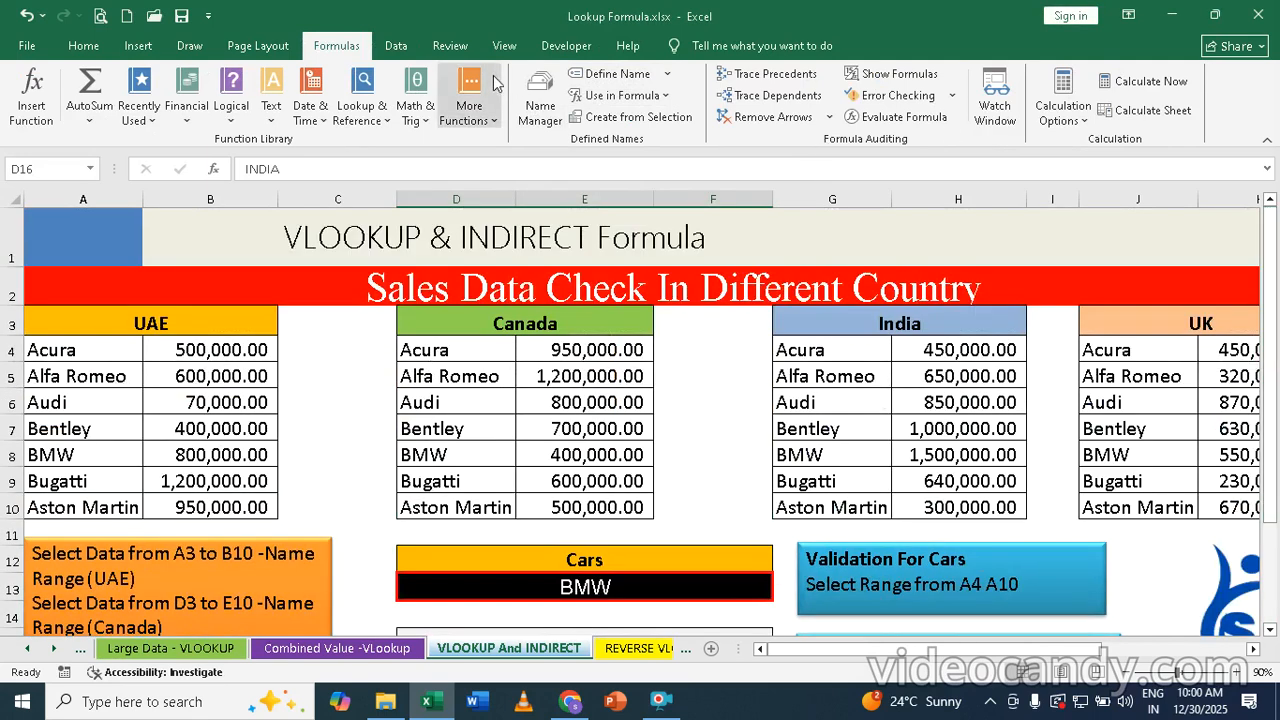
left_click(540, 105)
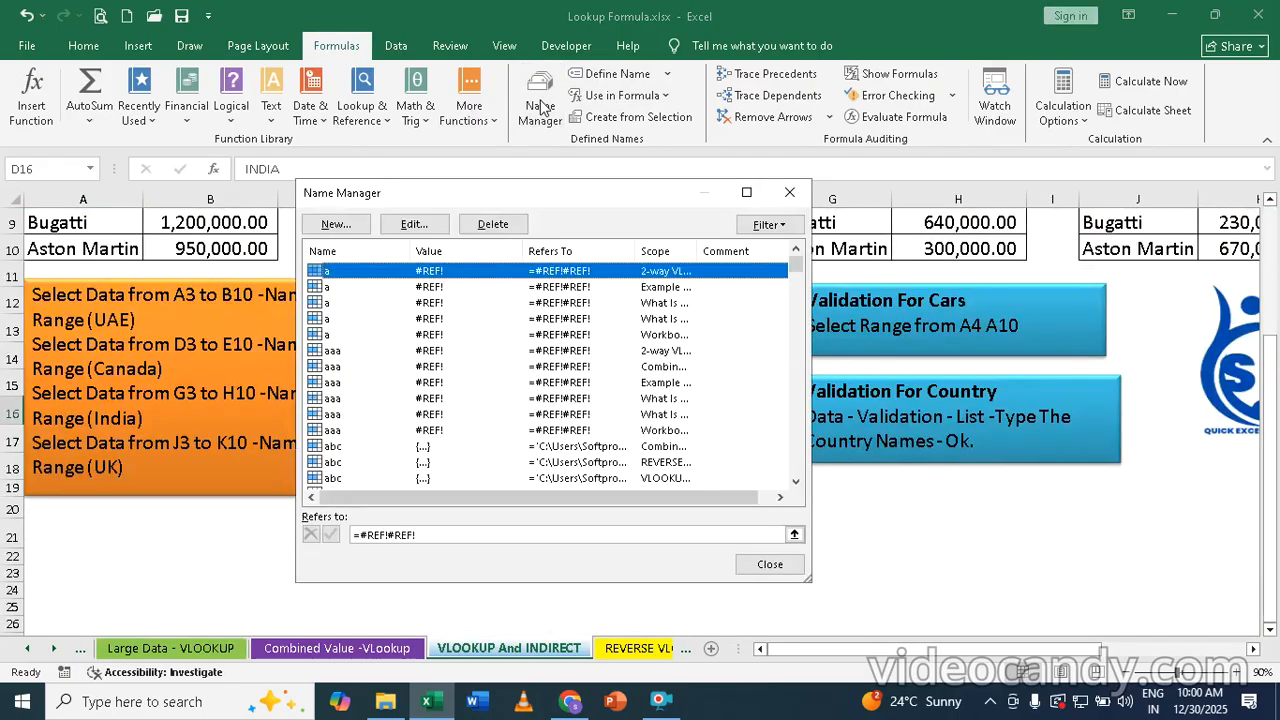
key("u")
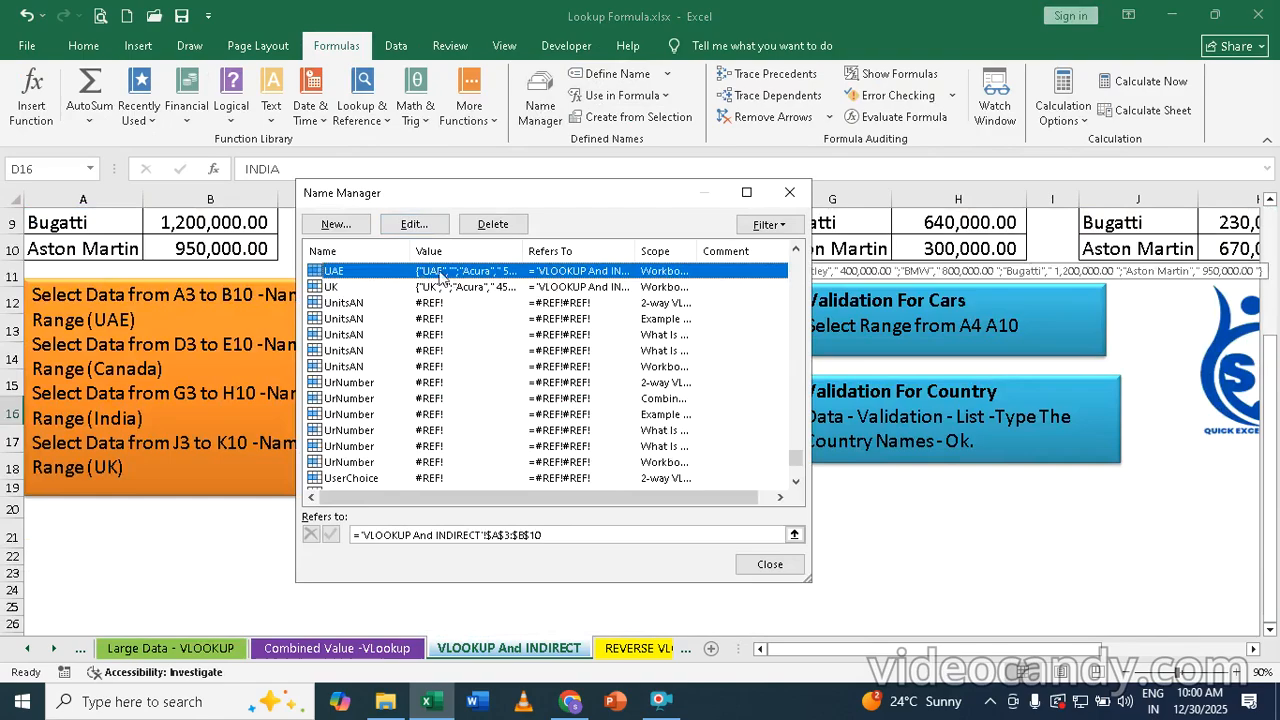
left_click(512, 222)
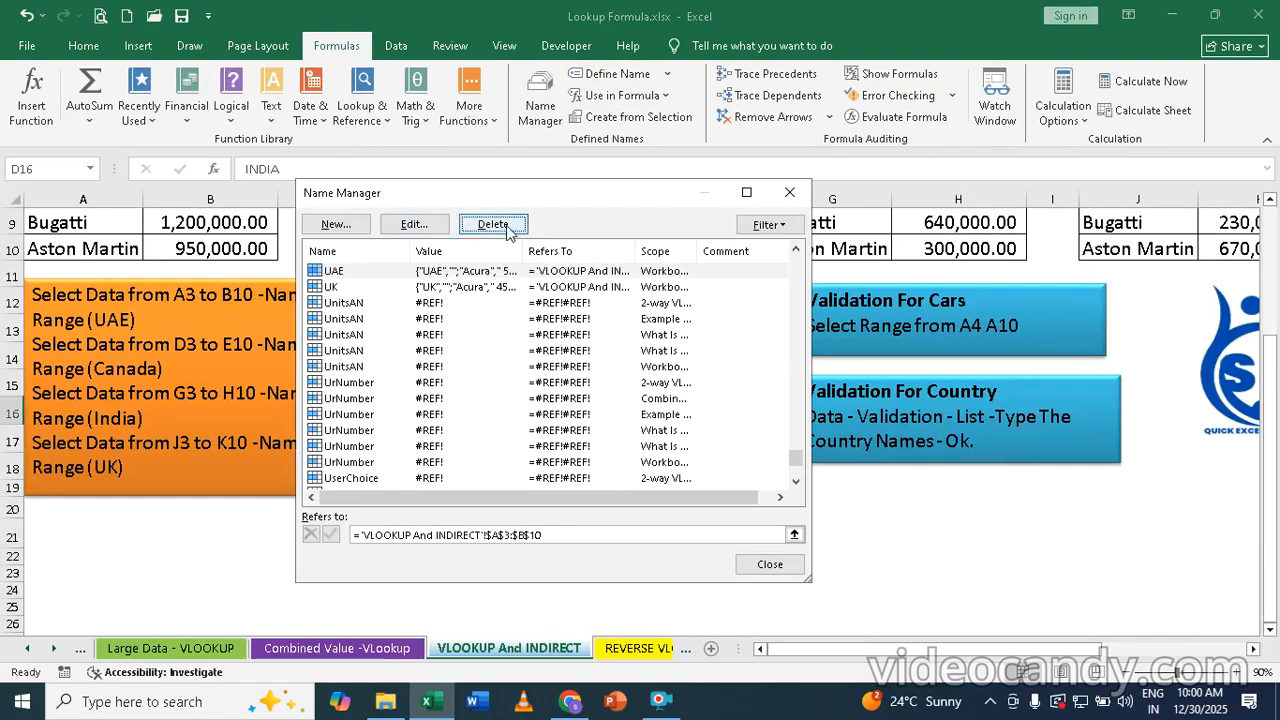
left_click(613, 403)
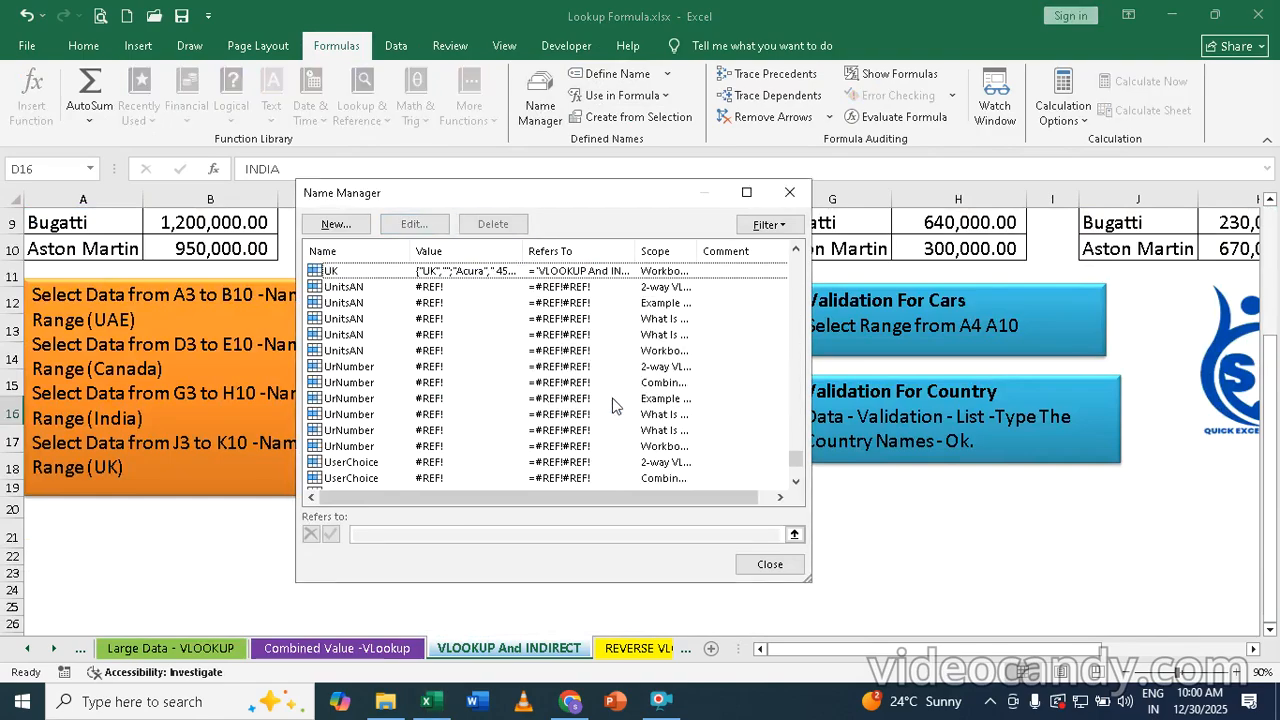
left_click(766, 566)
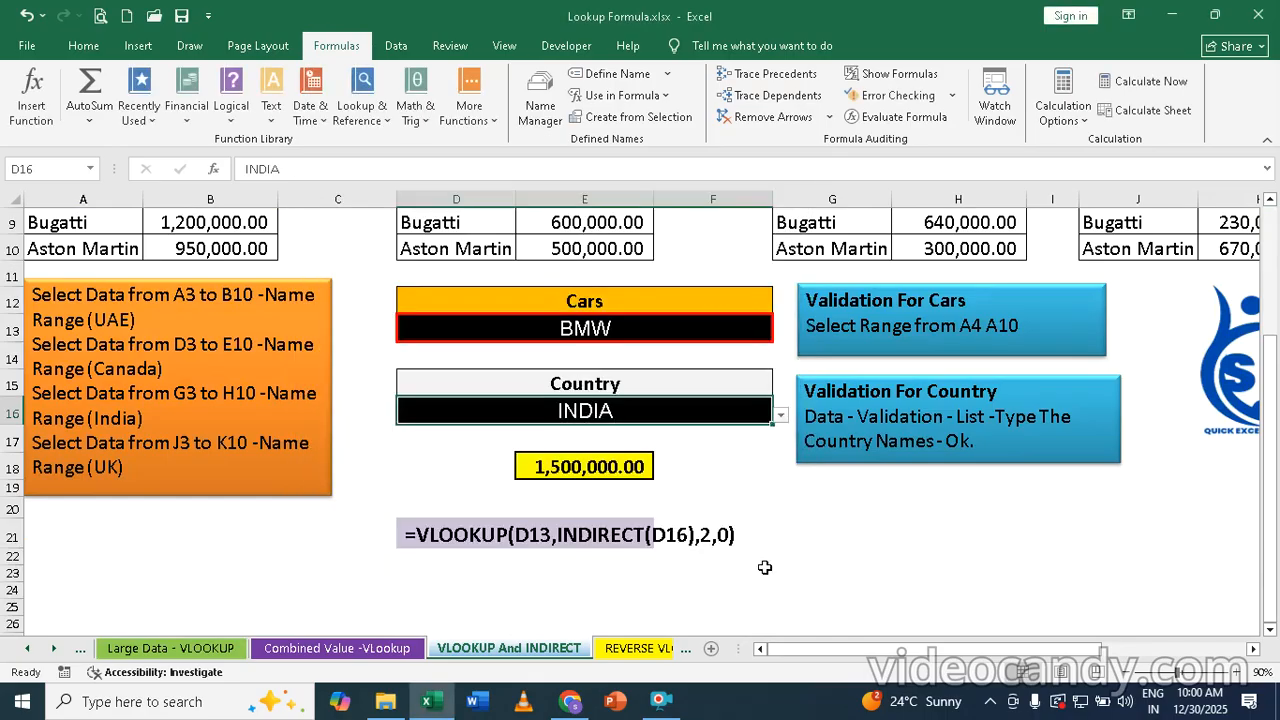
Step: Delete the defined name CANADA, which refers to D3:E10 on the VLOOKUP And INDIRECT sheet
left_click(1270, 200)
left_click(1270, 200)
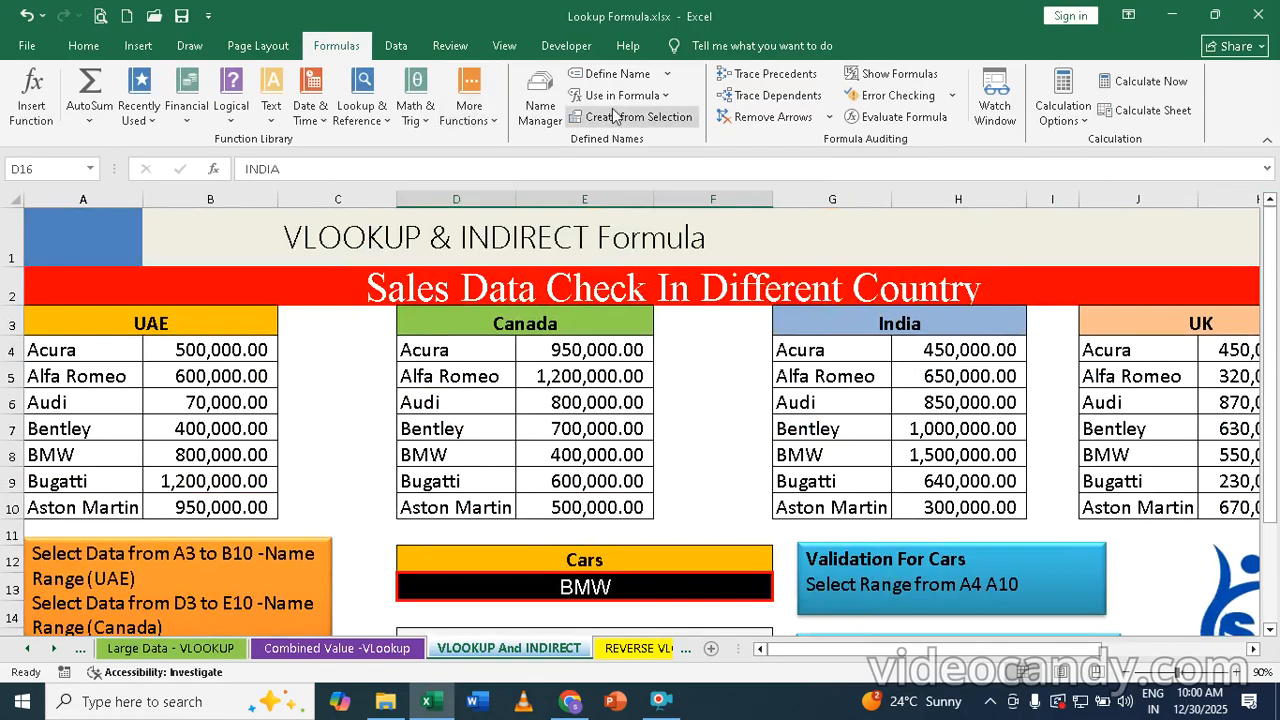
left_click(541, 110)
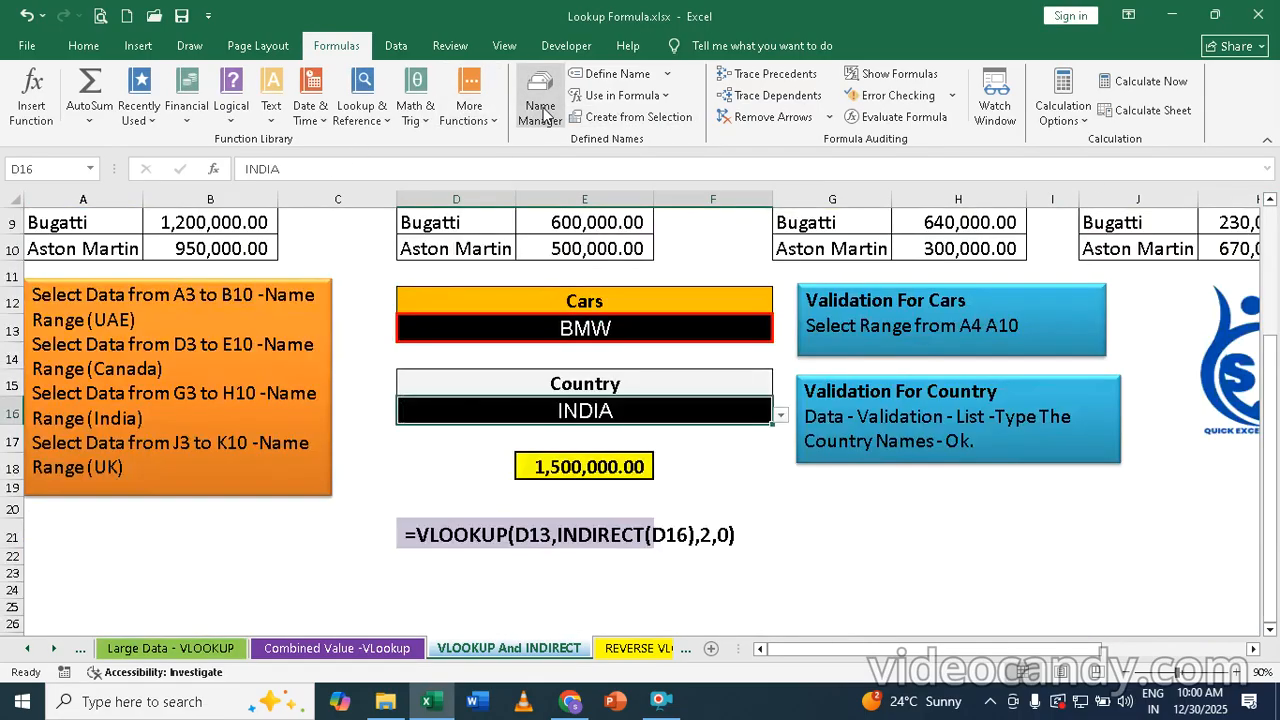
key("c")
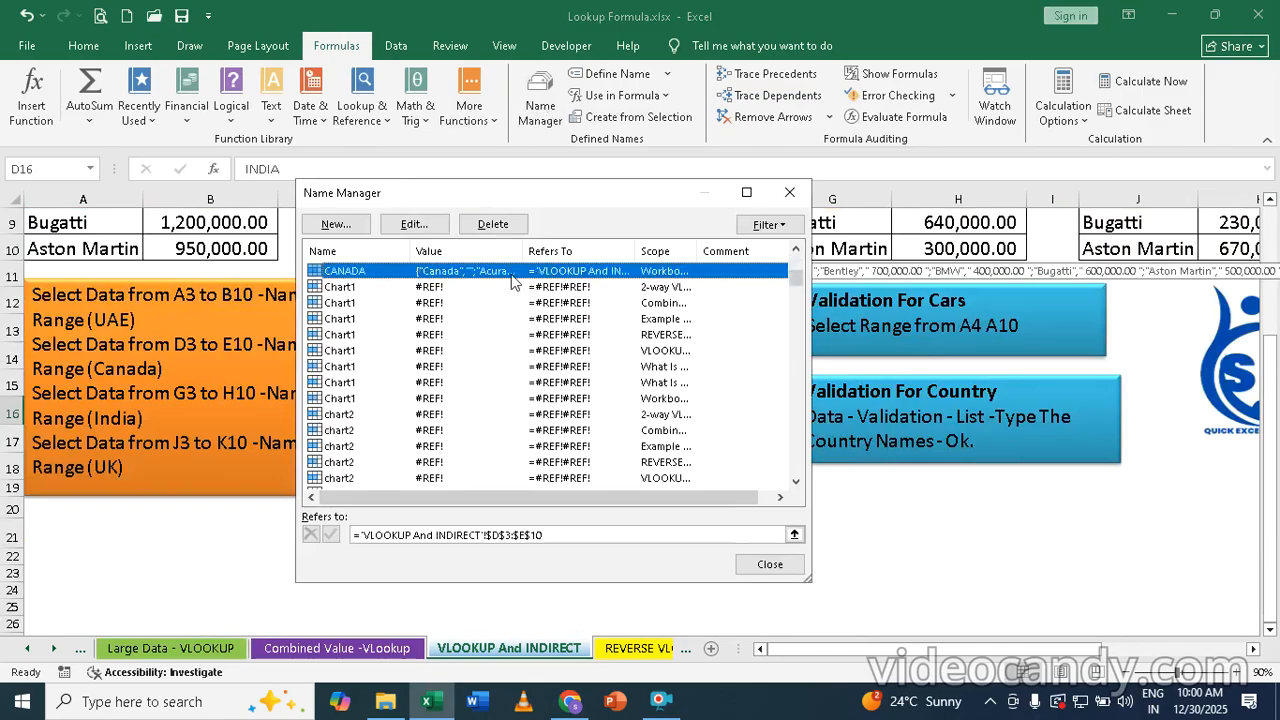
left_click(503, 224)
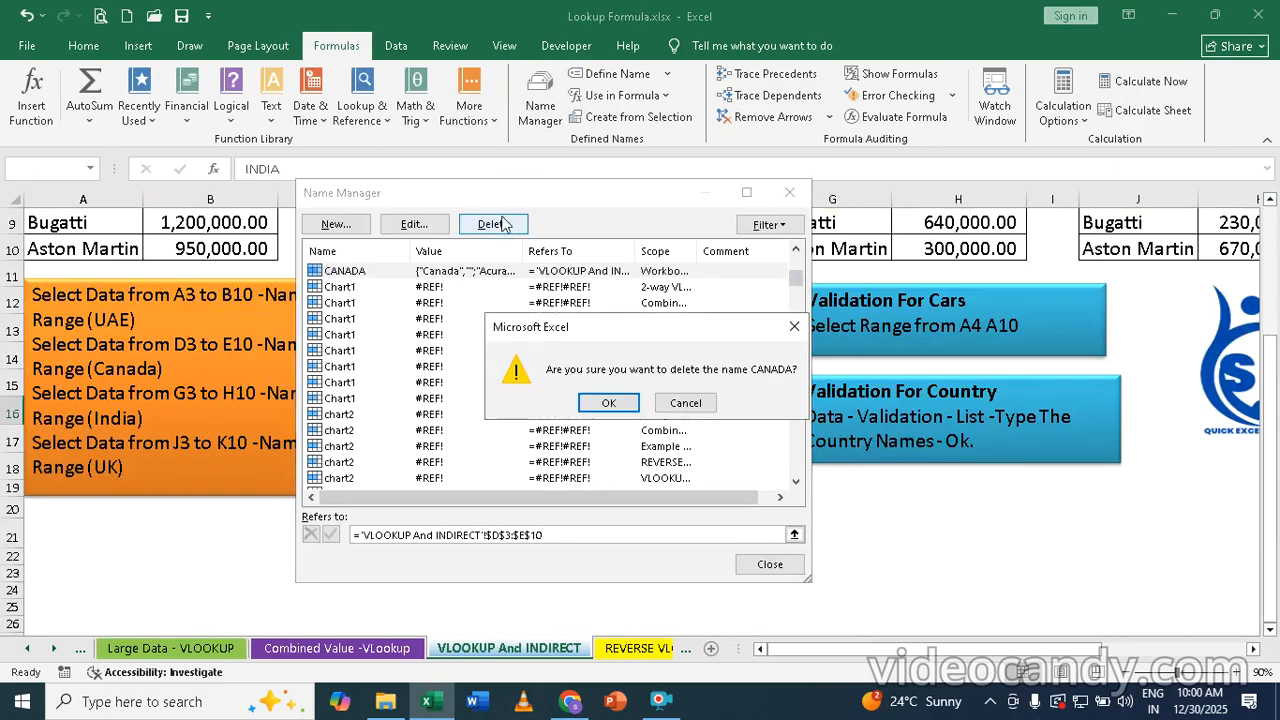
left_click(612, 404)
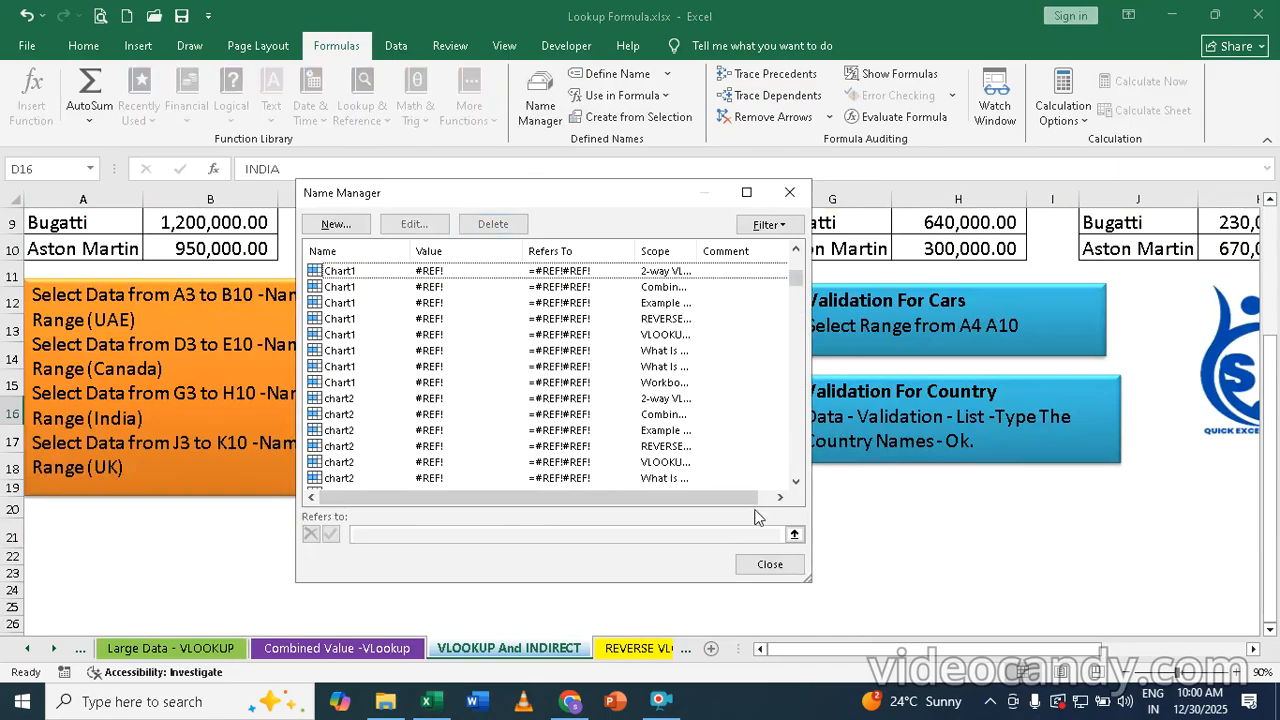
left_click(768, 565)
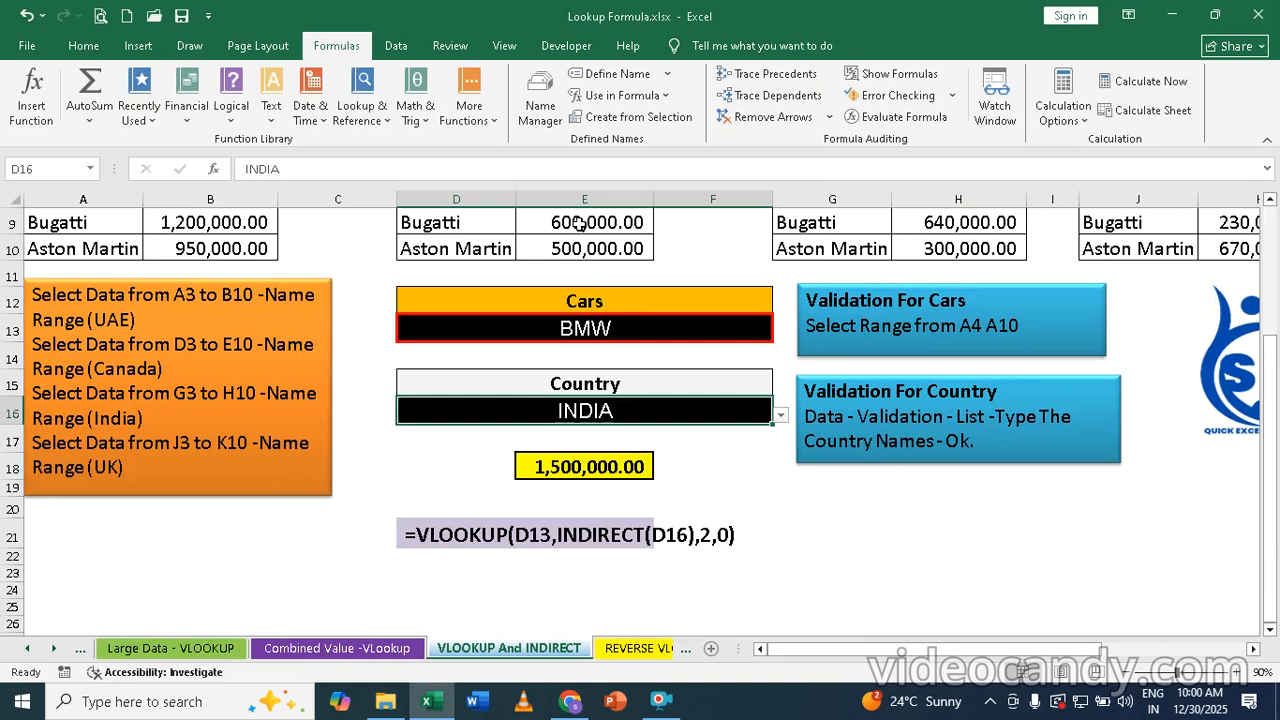
Step: Delete the workbook-level defined name INDIA, which refers to G3:H10, leaving the other India entries in place
left_click(538, 108)
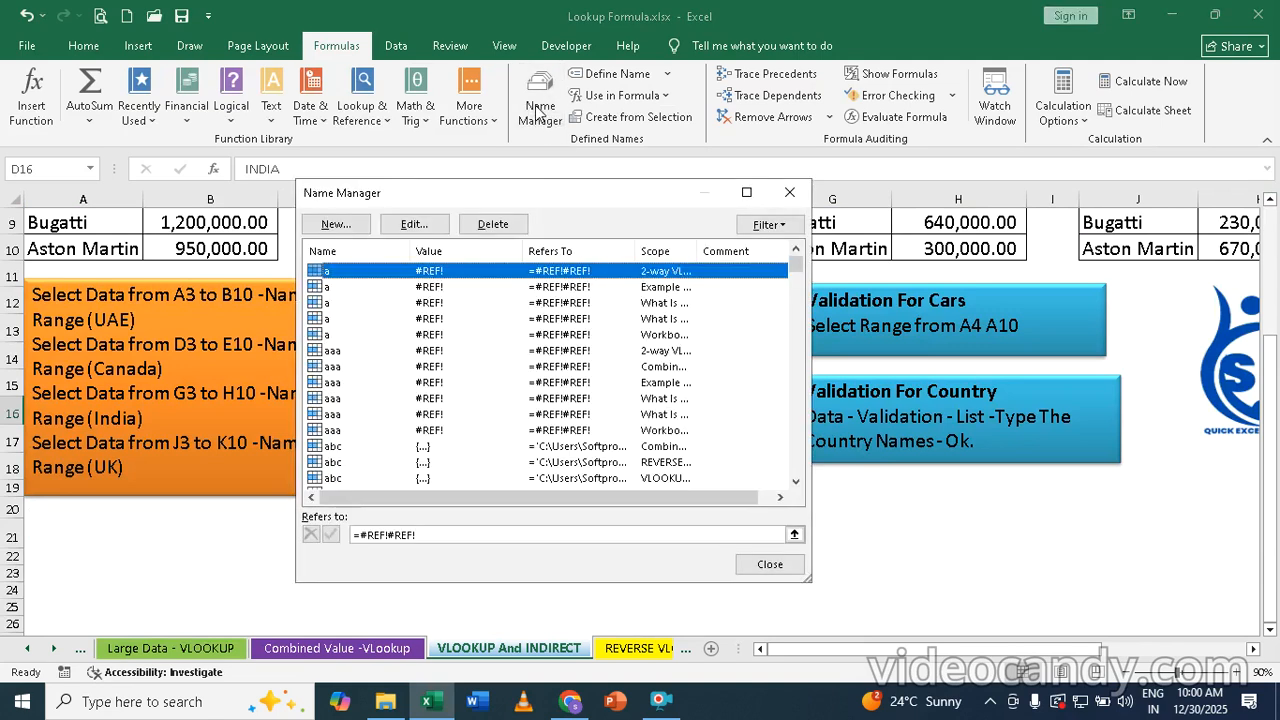
type("ind")
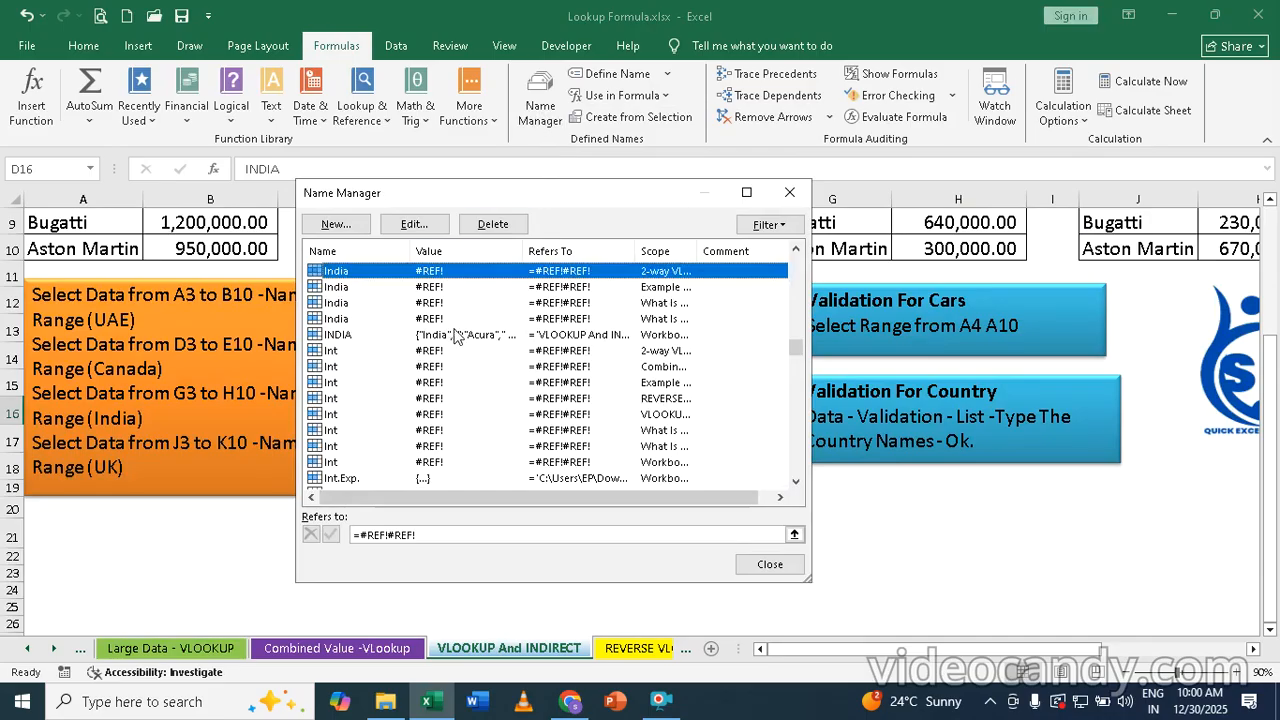
left_click(455, 338)
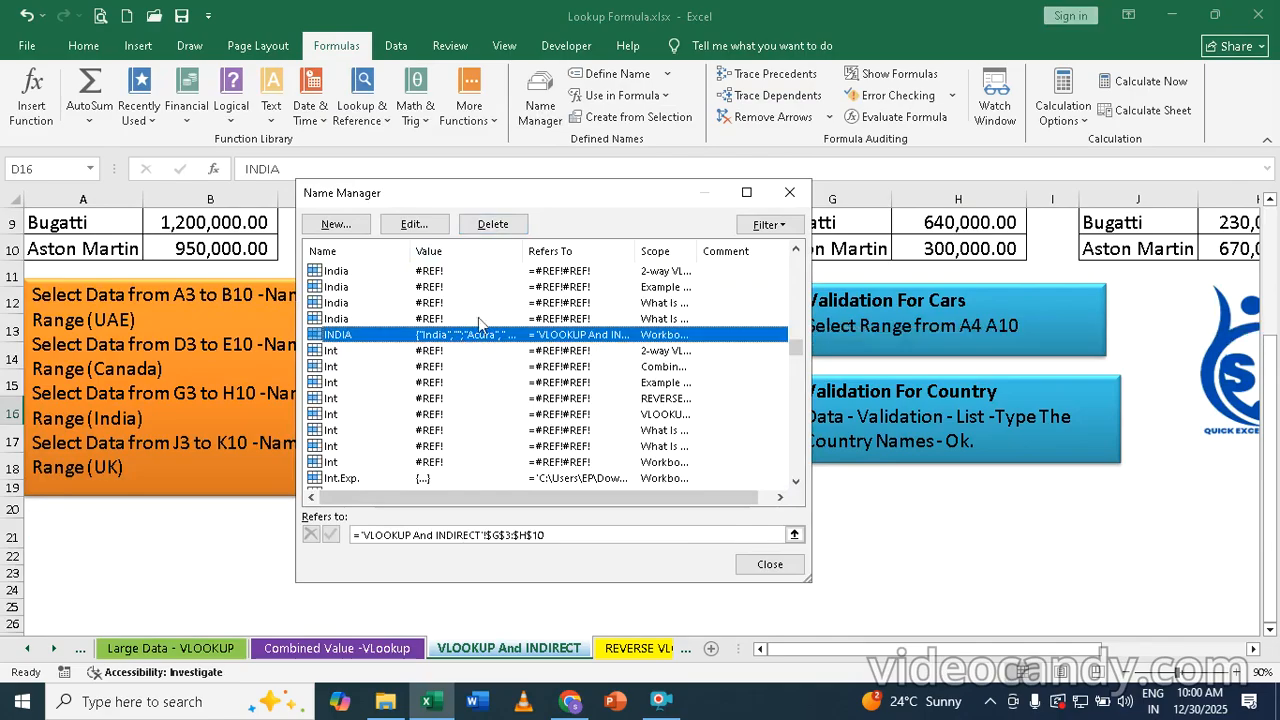
left_click(492, 226)
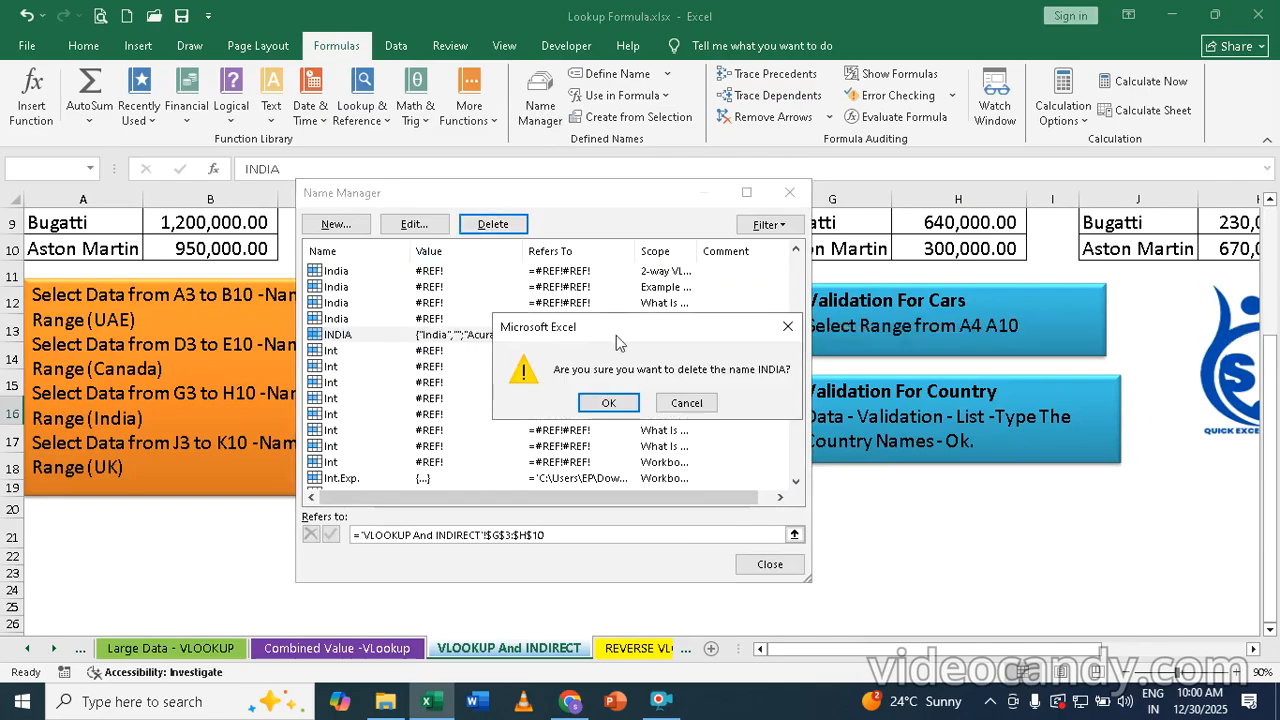
left_click(608, 403)
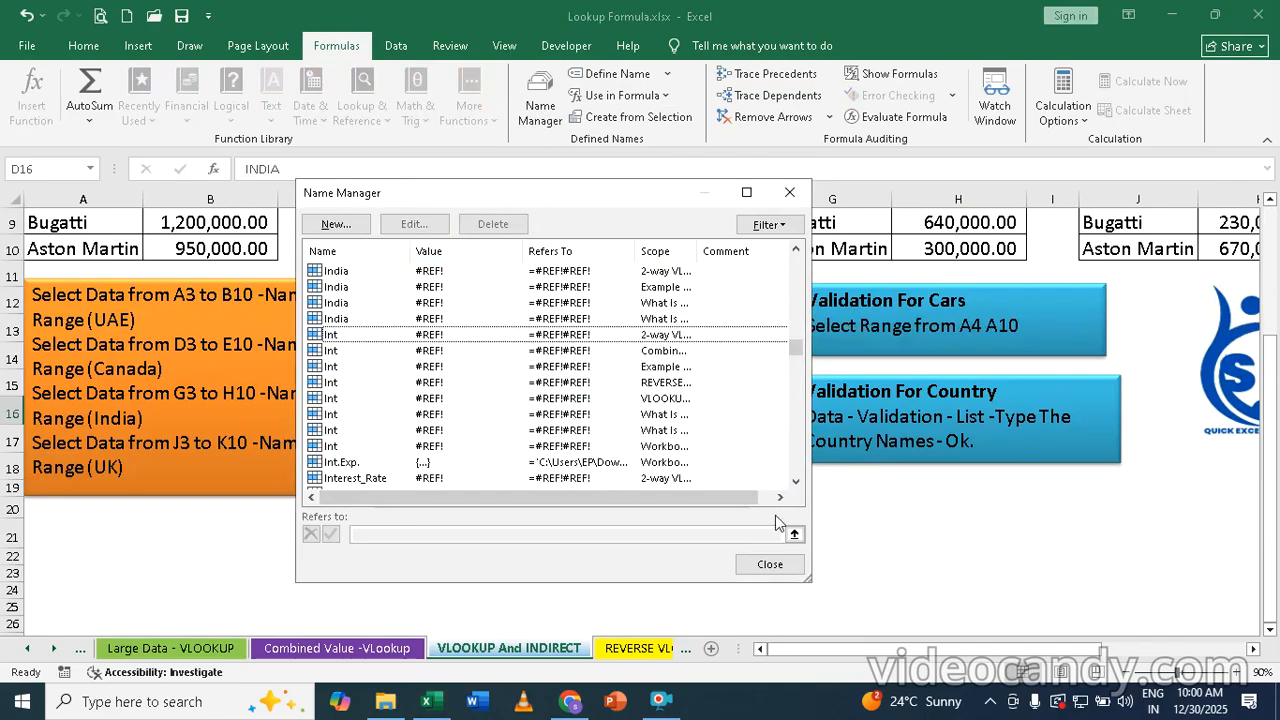
left_click(770, 564)
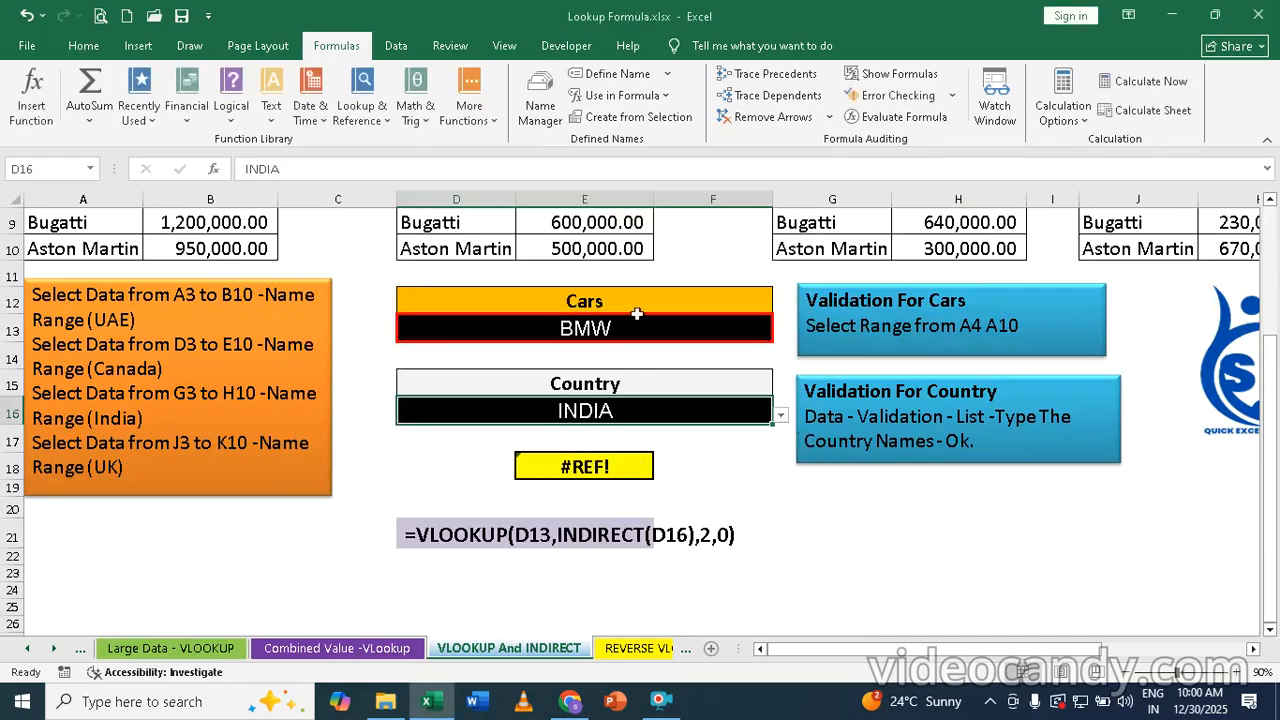
Step: Delete the defined name UK for J3:K10 and clear the lookup formula from the yellow result cell E18
left_click(532, 120)
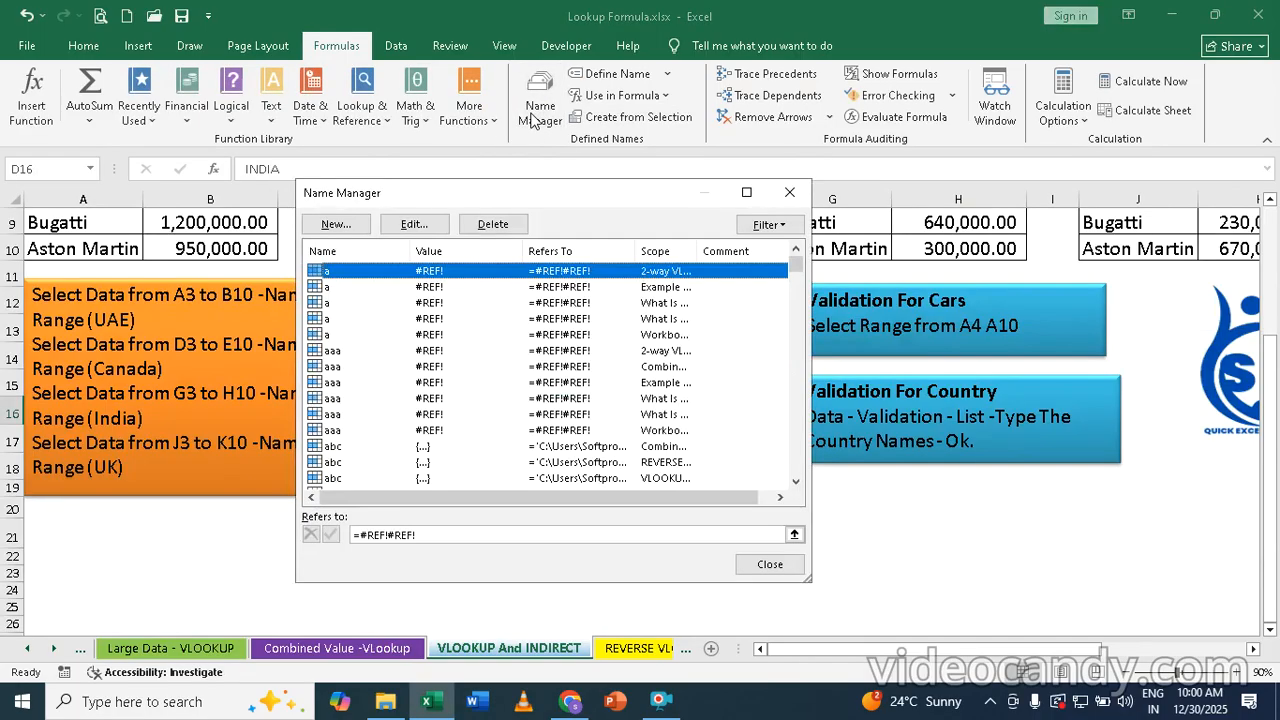
key("u")
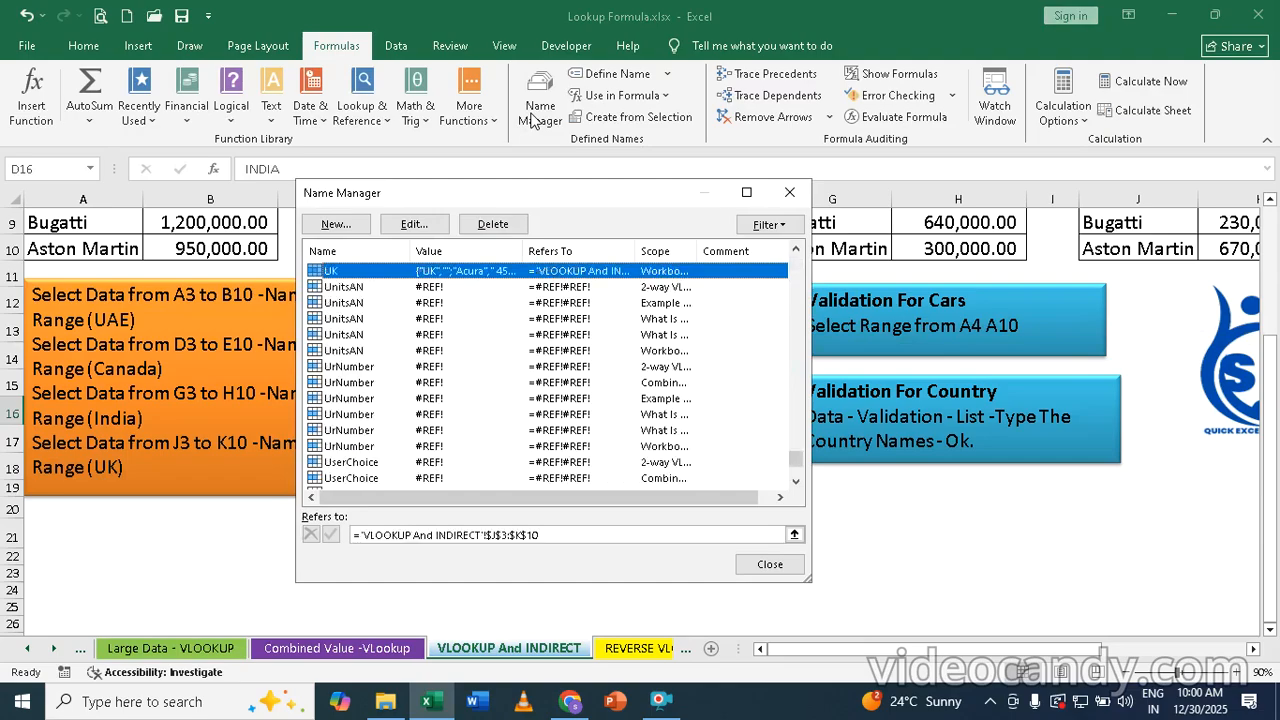
left_click(506, 230)
left_click(622, 404)
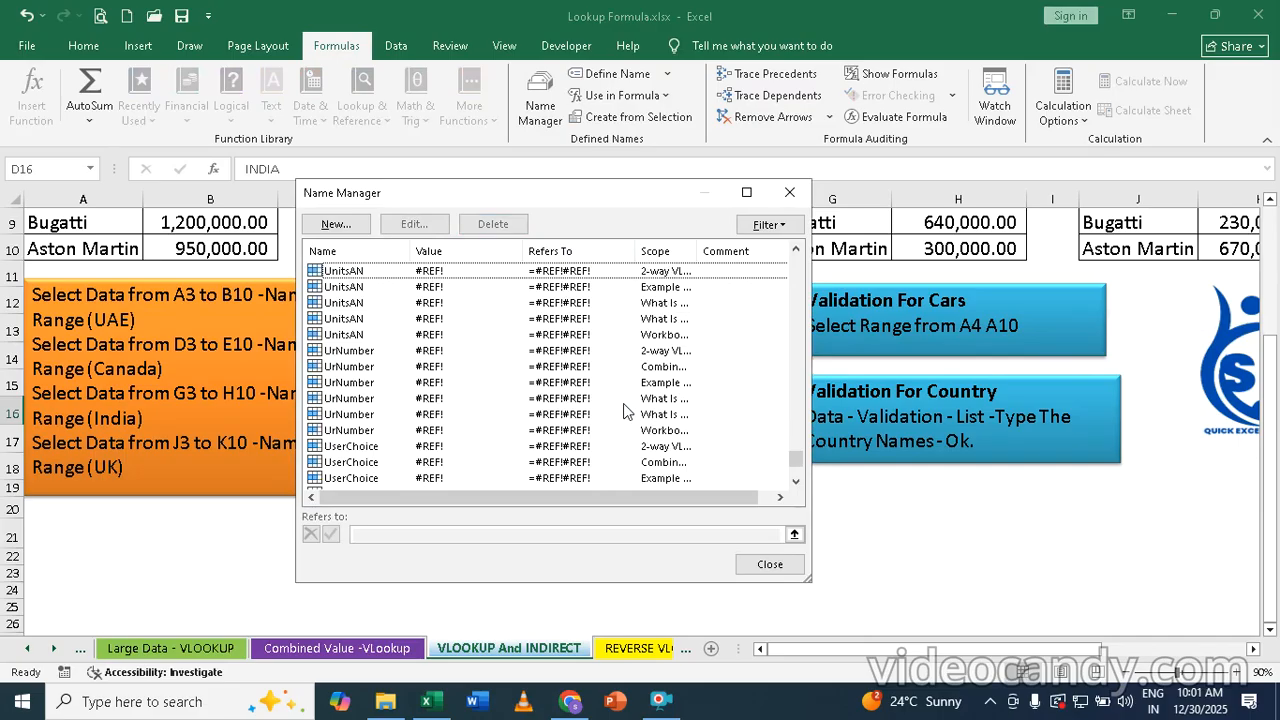
left_click(770, 564)
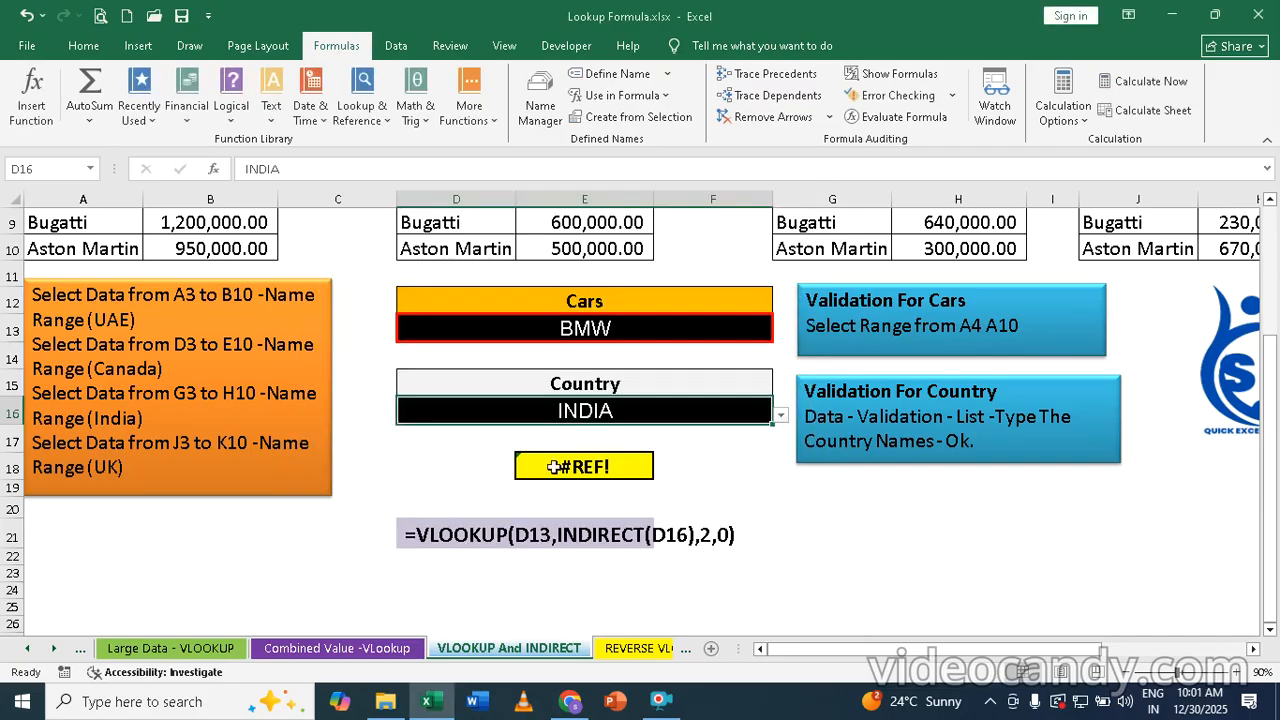
left_click(597, 465)
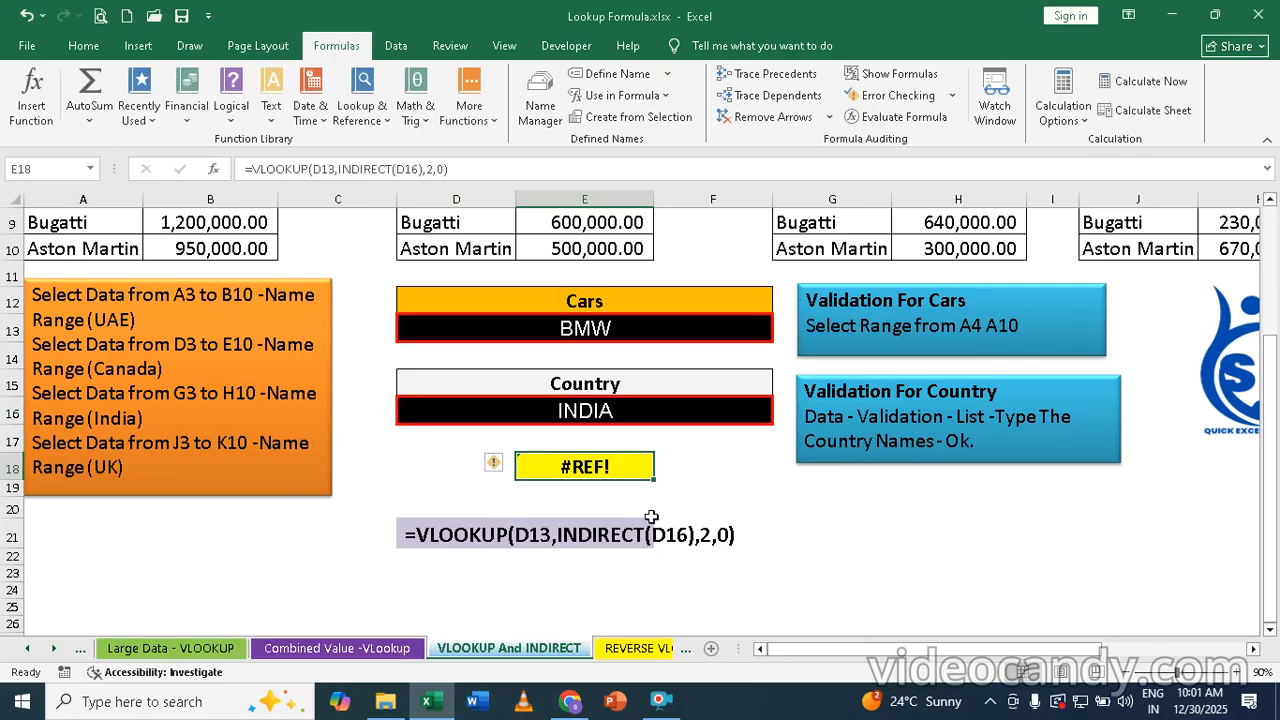
key("Delete")
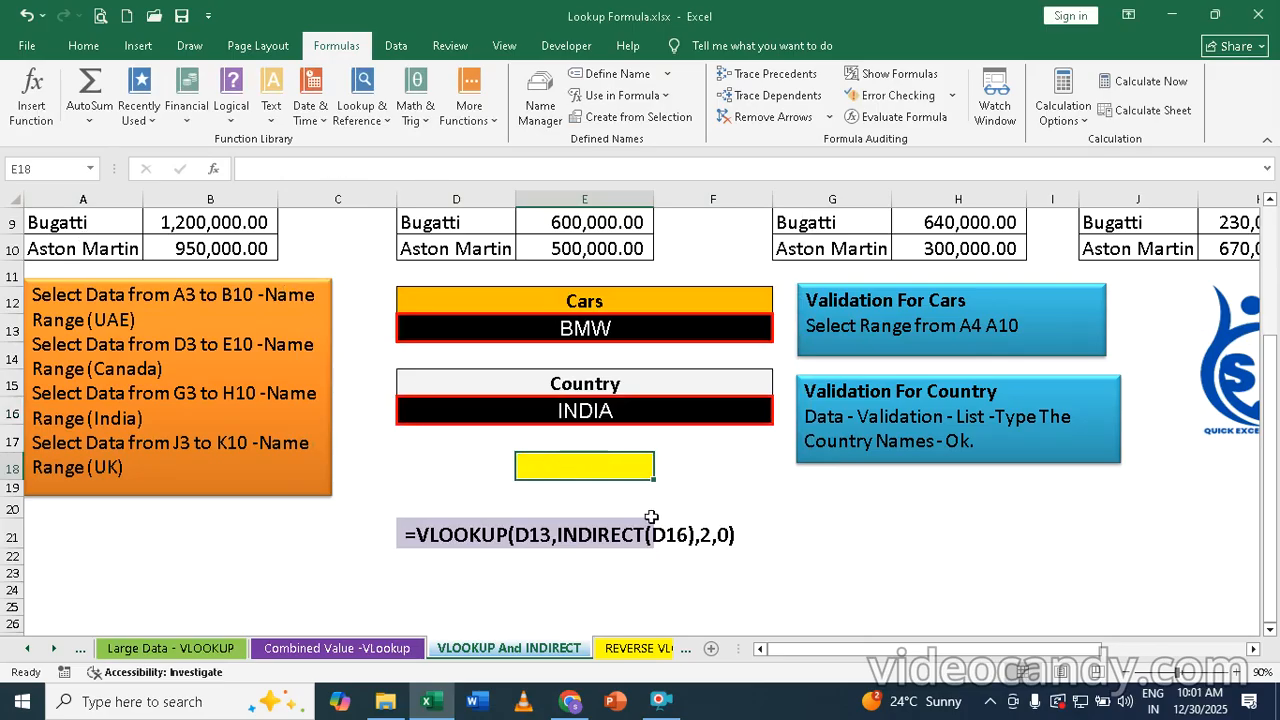
Step: Remove all data validation from the Cars cell D13 and delete its contents
left_click(621, 326)
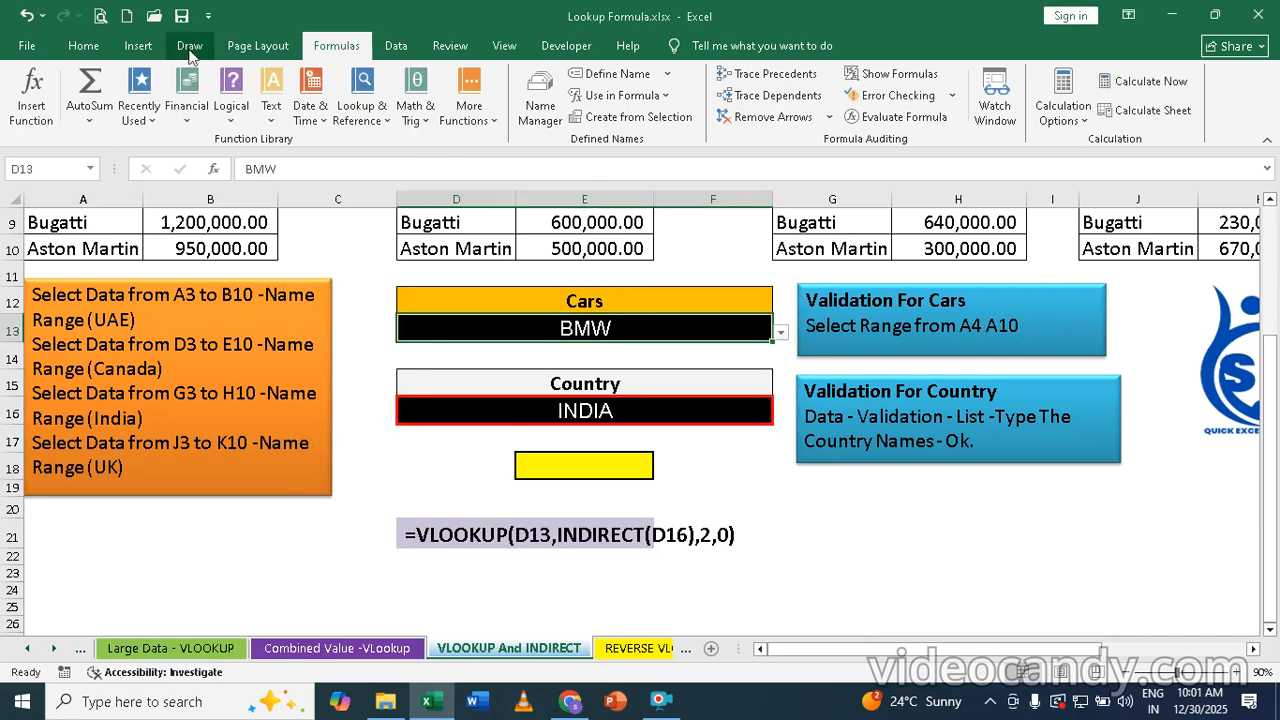
left_click(397, 50)
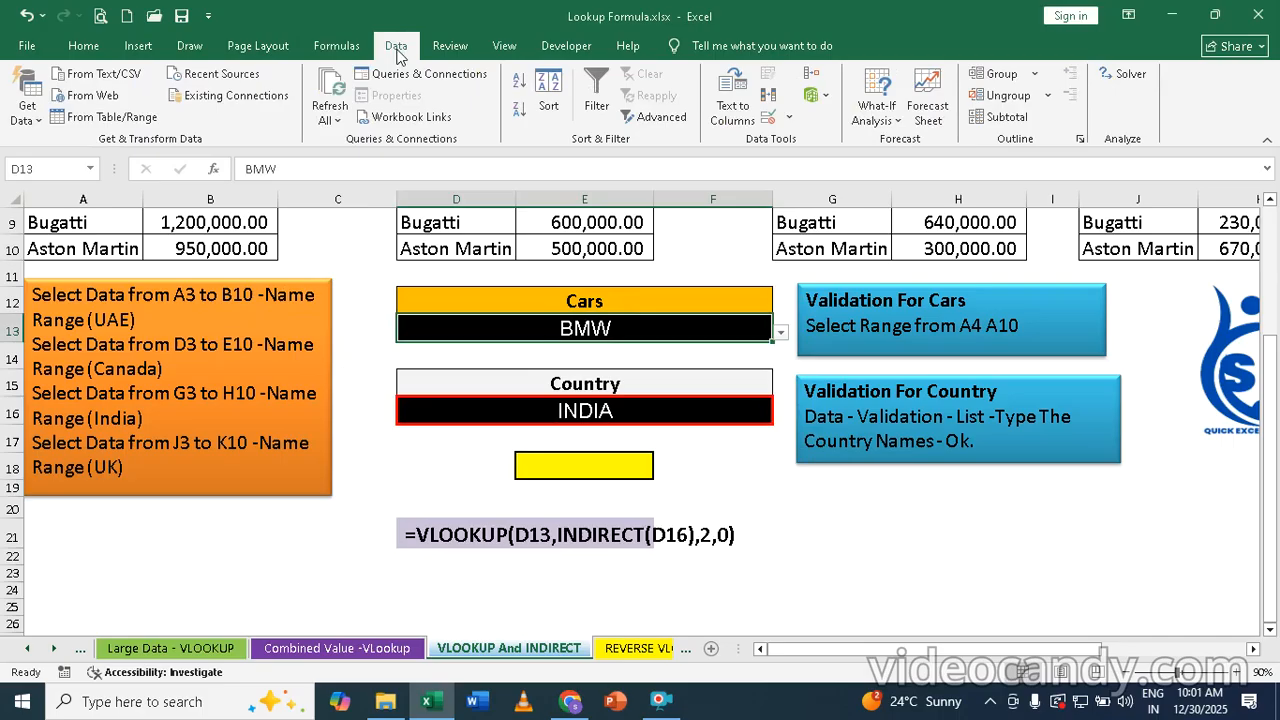
left_click(767, 119)
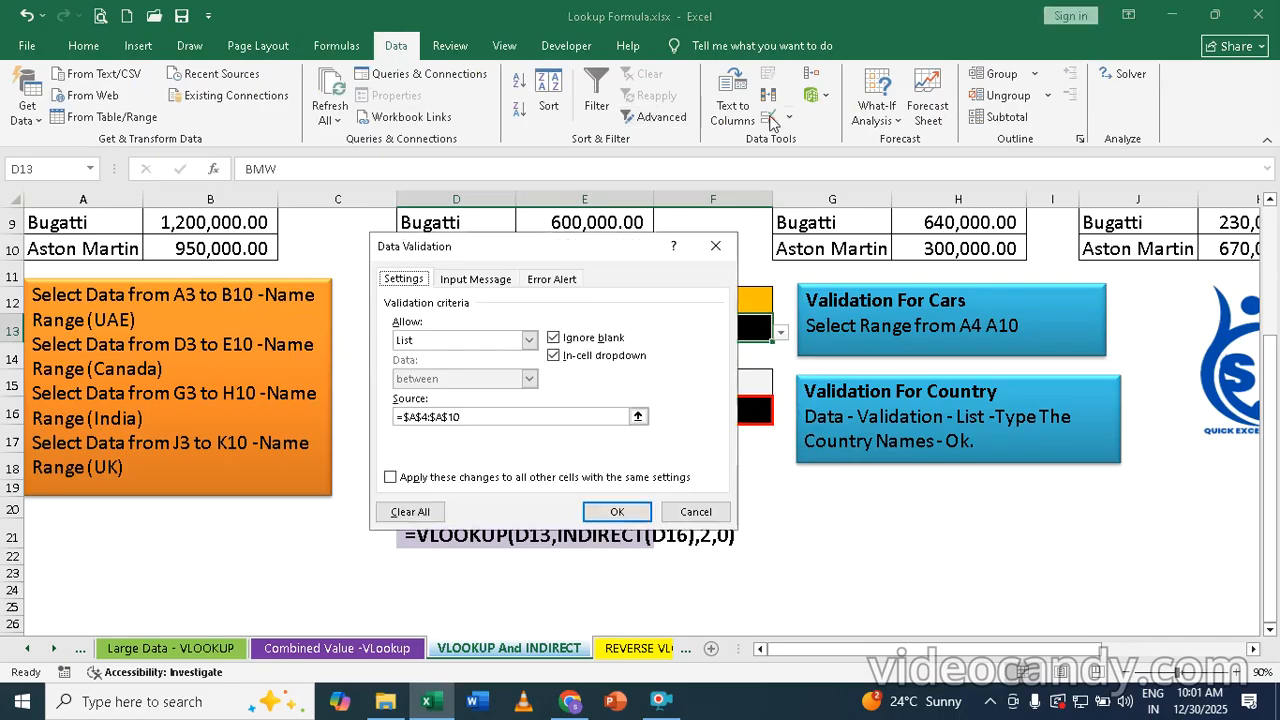
left_click(418, 514)
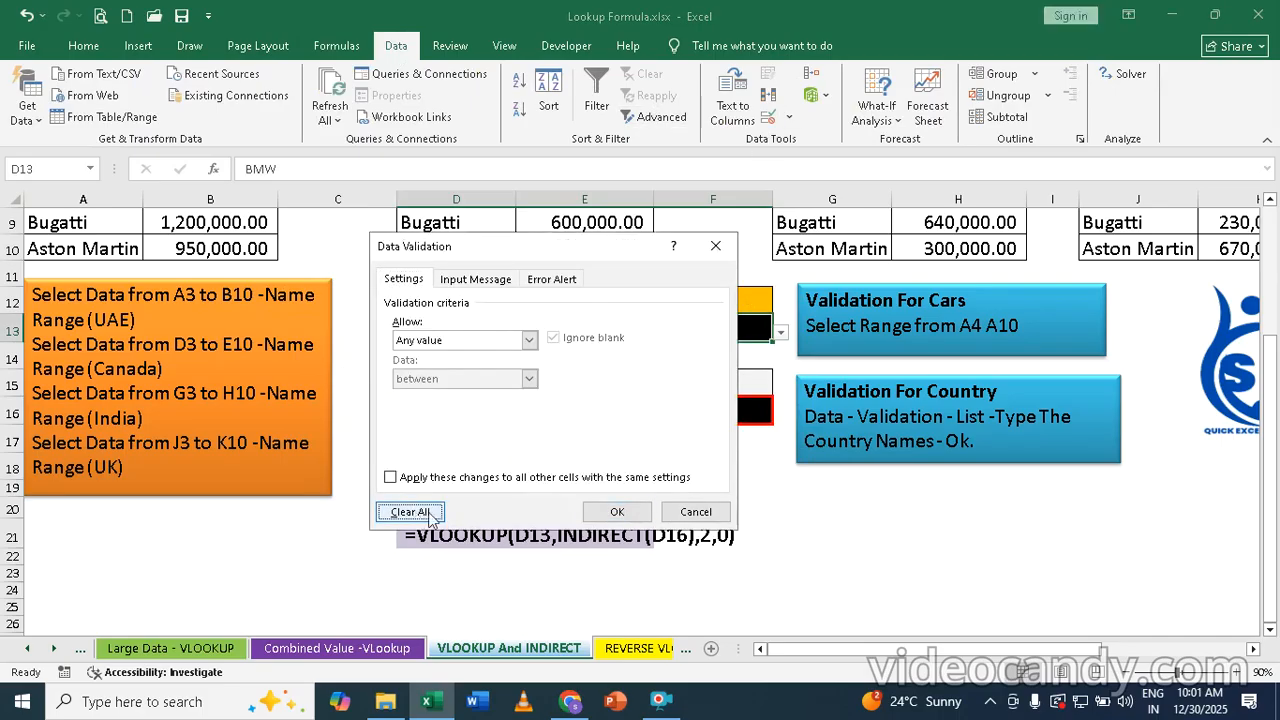
left_click(620, 513)
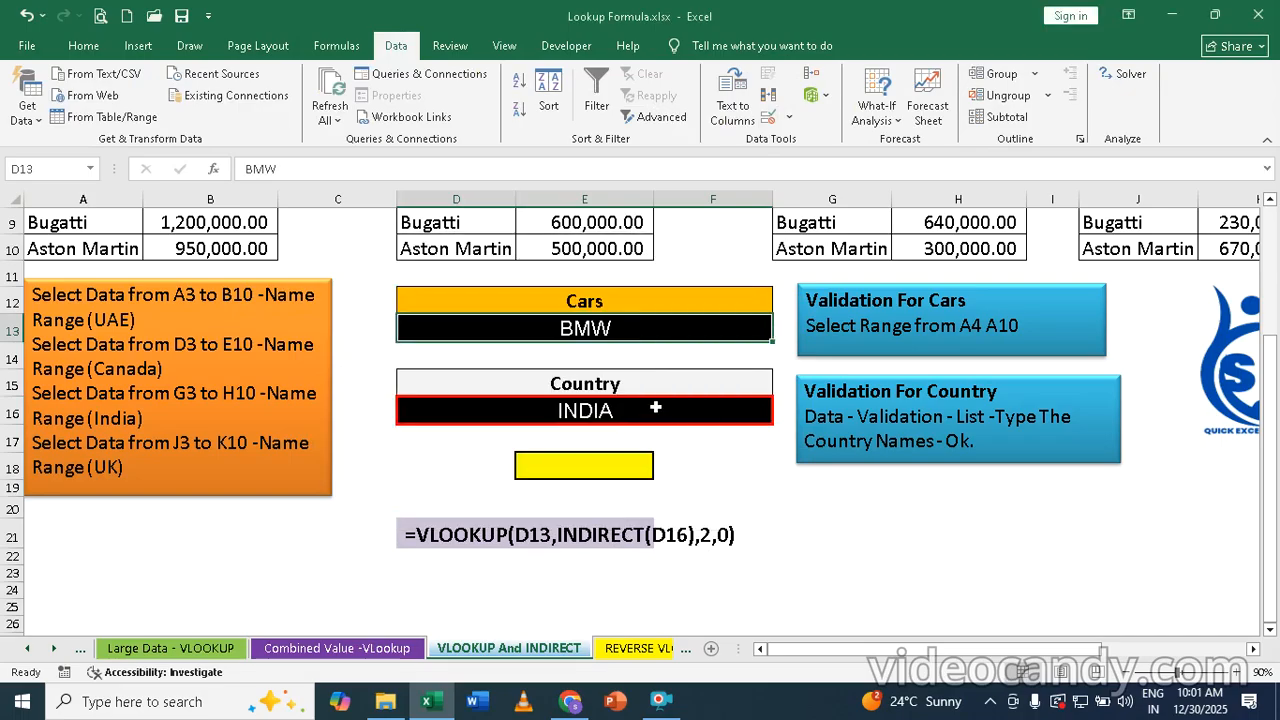
key("Delete")
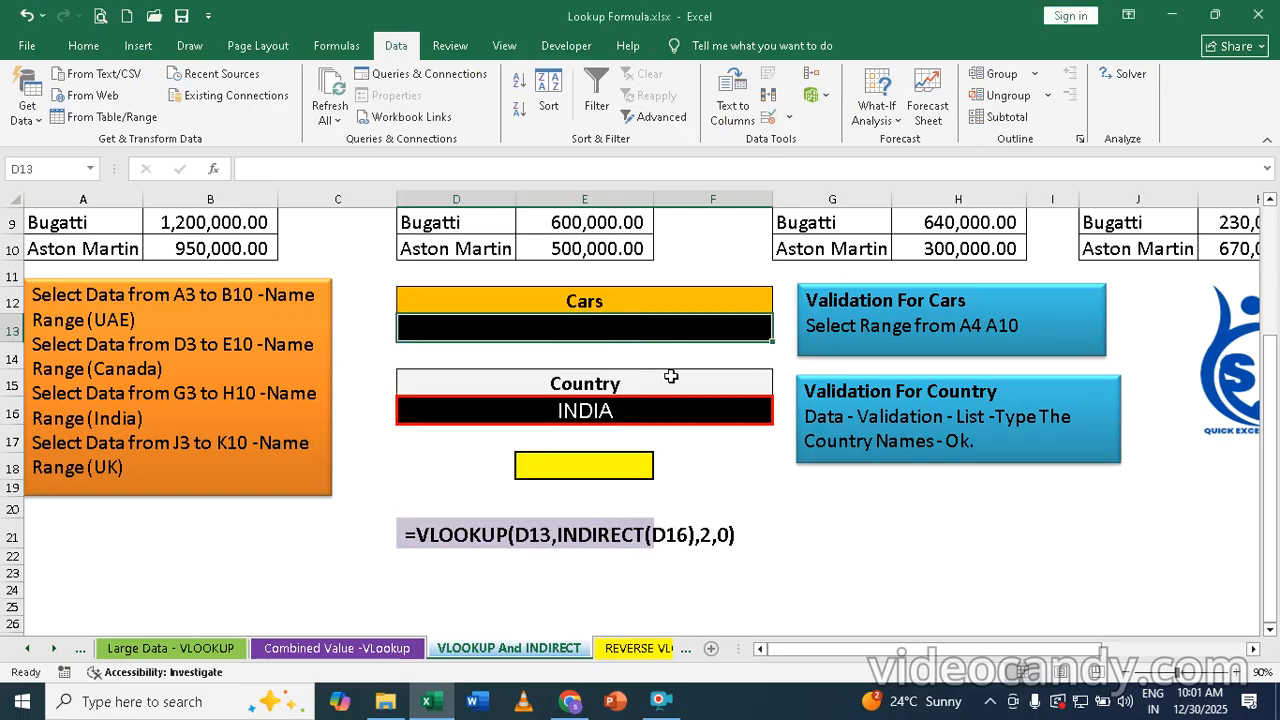
Step: Remove all data validation from the Country cell D16 and delete its contents
left_click(667, 411)
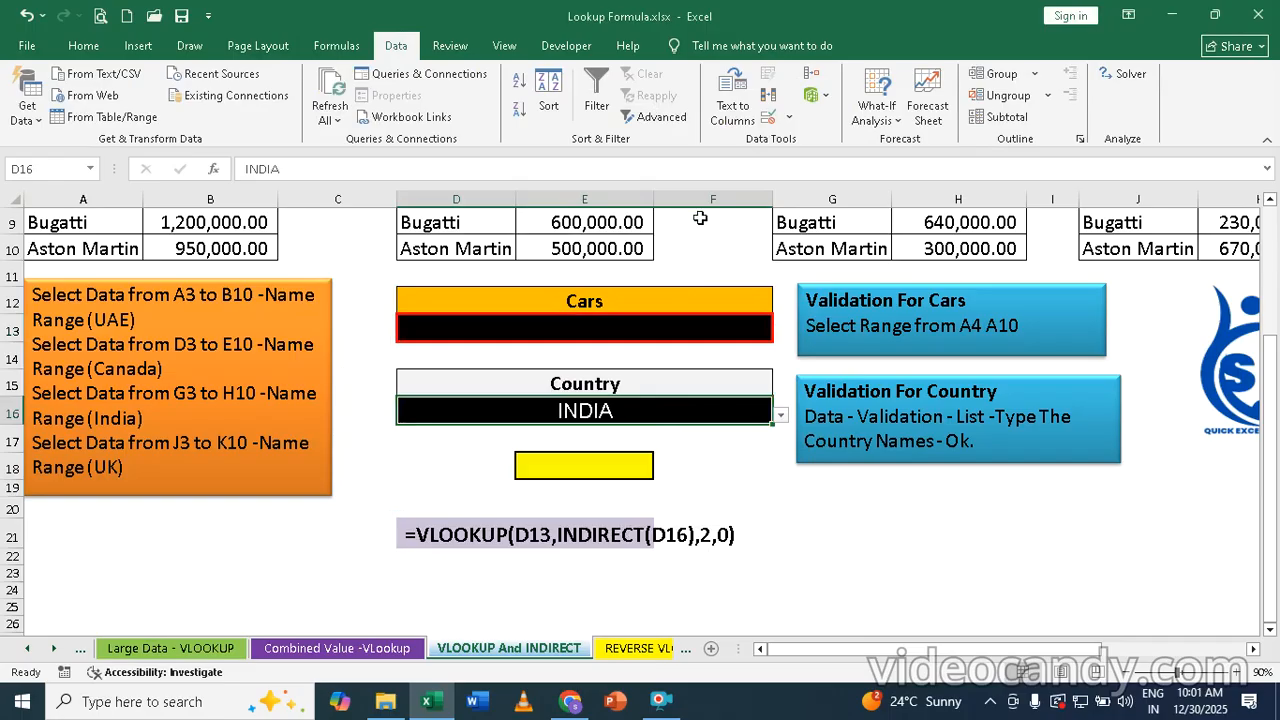
left_click(768, 116)
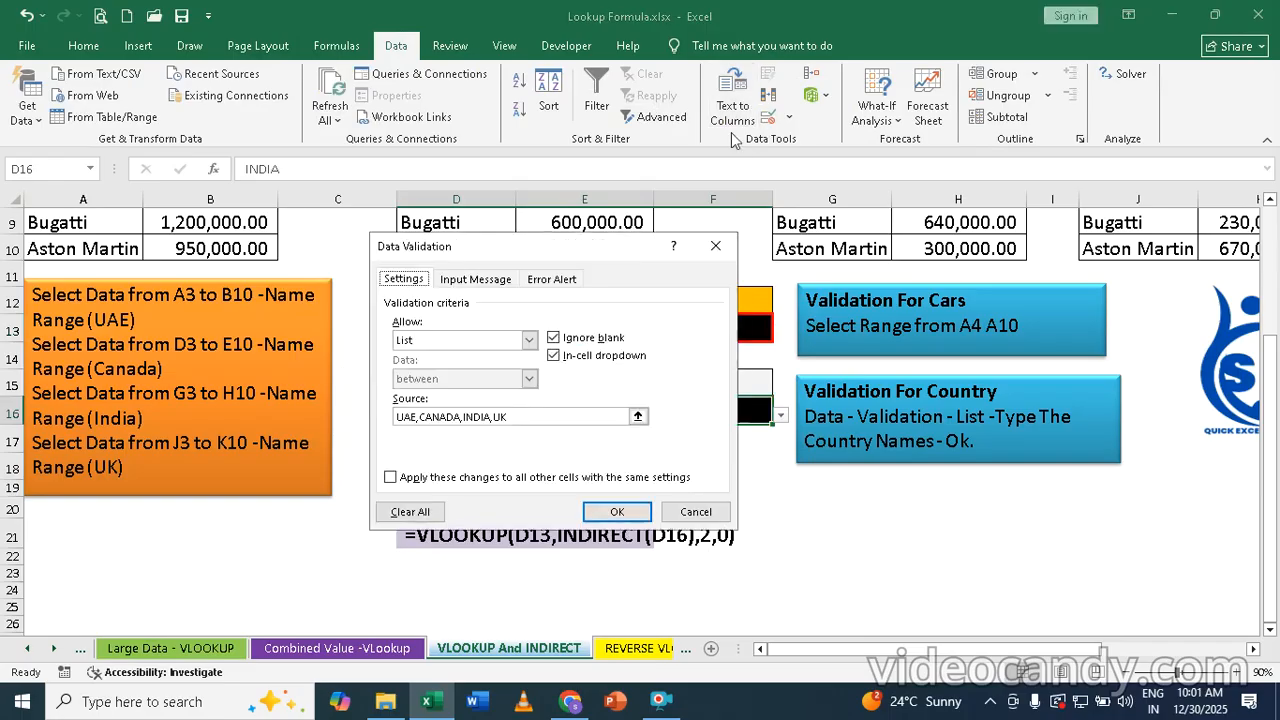
left_click(410, 511)
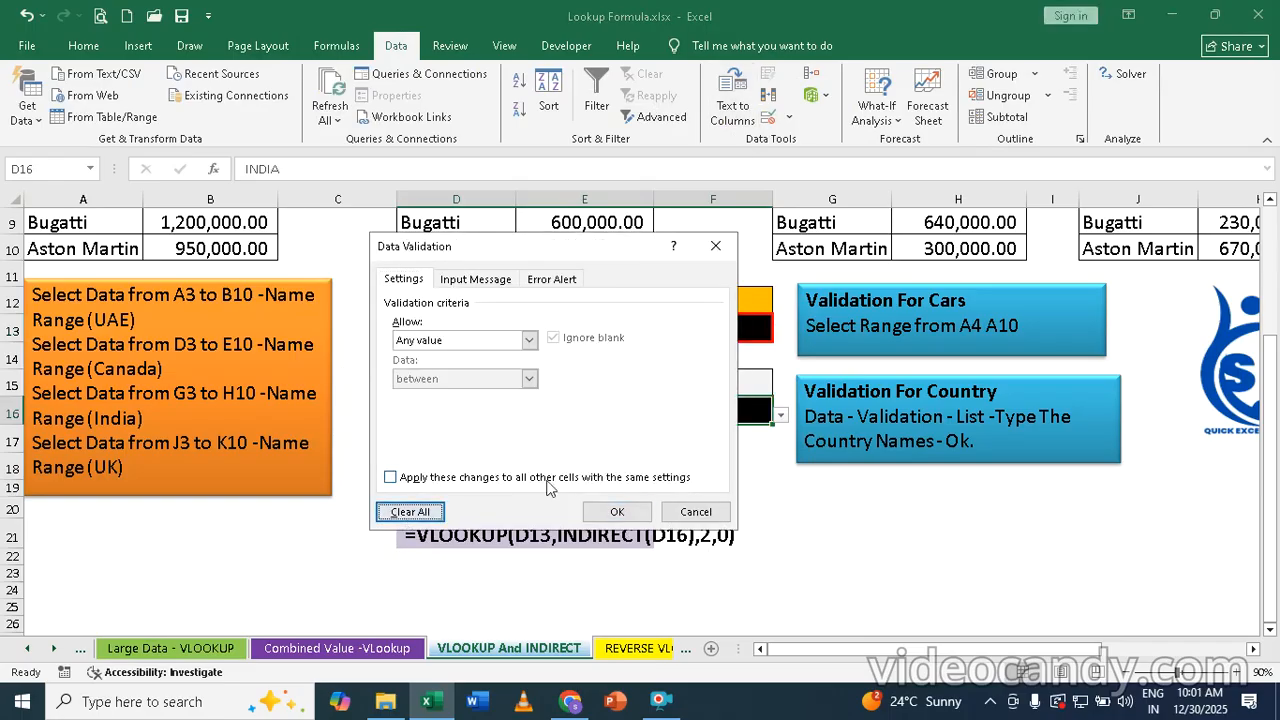
left_click(622, 511)
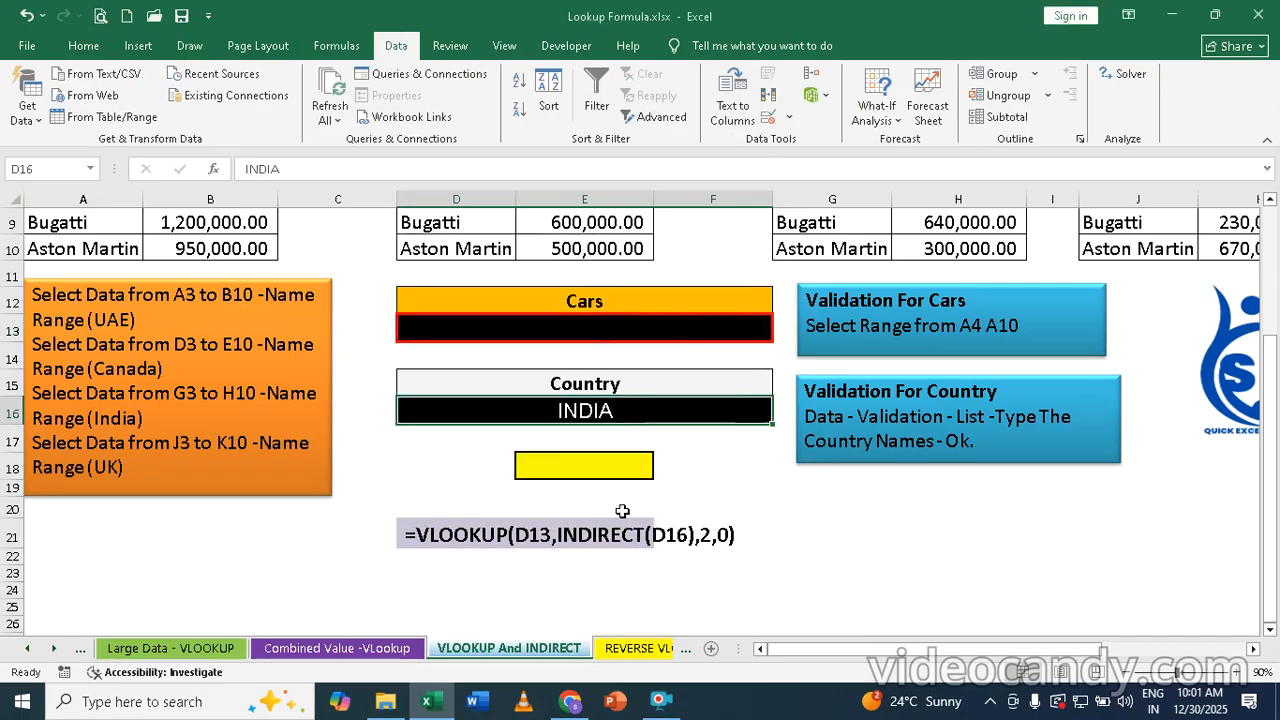
key("Delete")
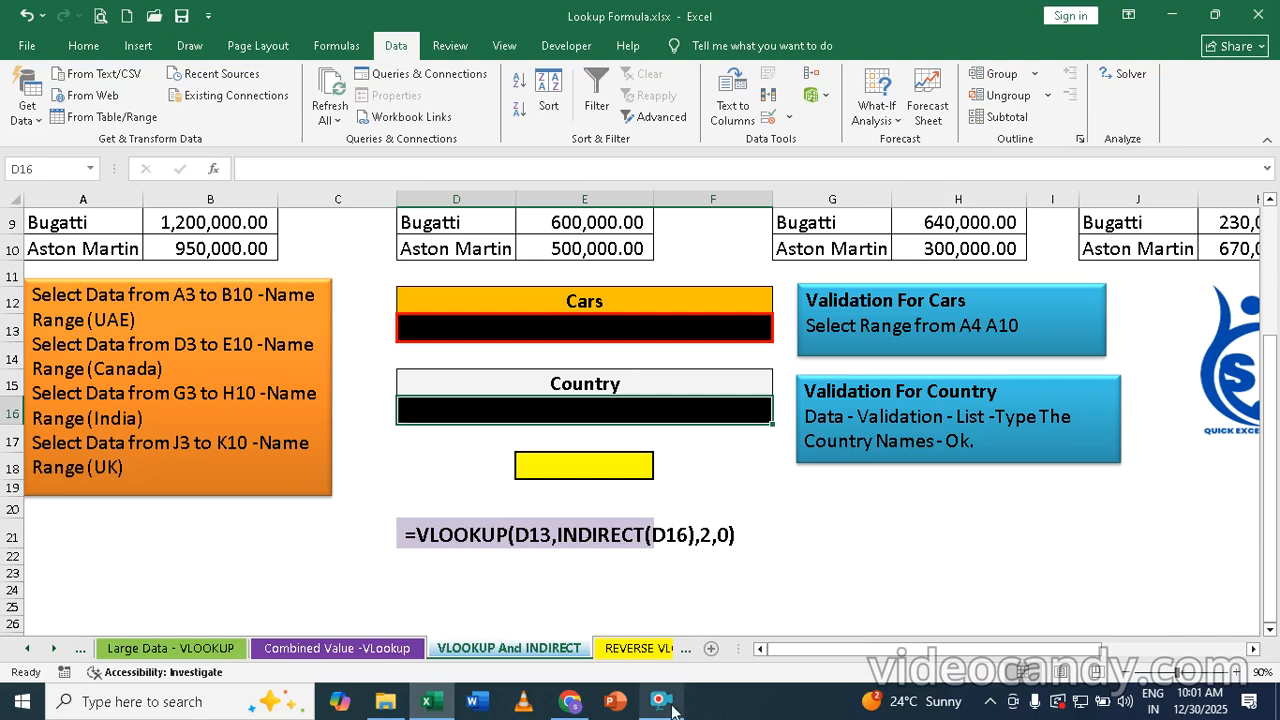
mouse_move(667, 703)
left_click(644, 660)
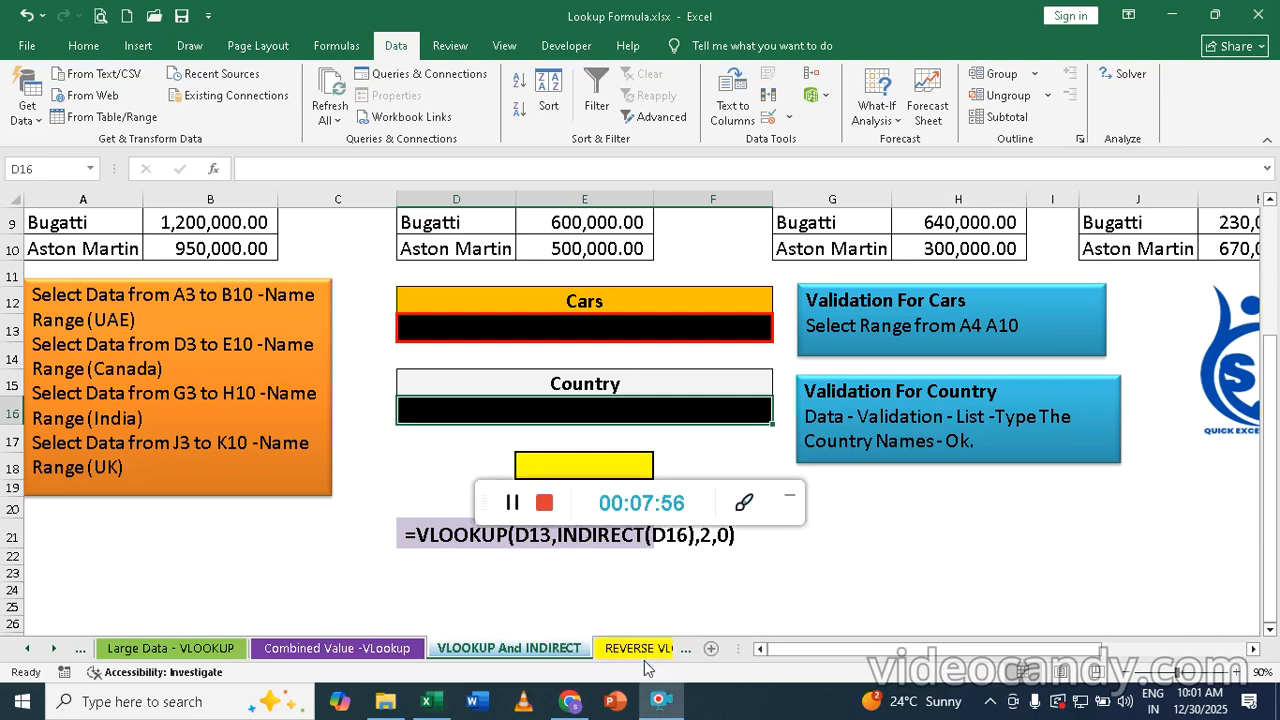